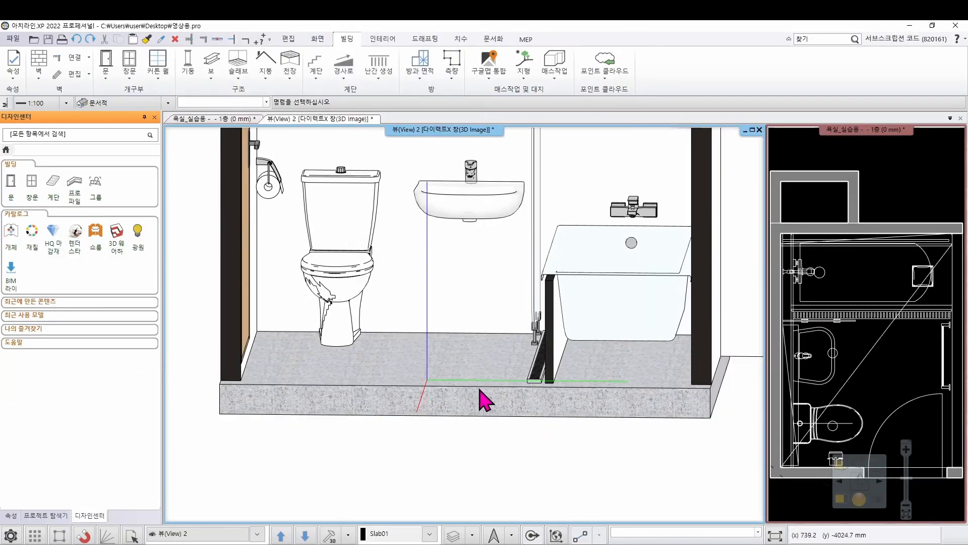
Check the properties of the floor slab, the toilet and the washbasin in the 3D view
{"action": "left_click", "coordinate": [419, 395]}
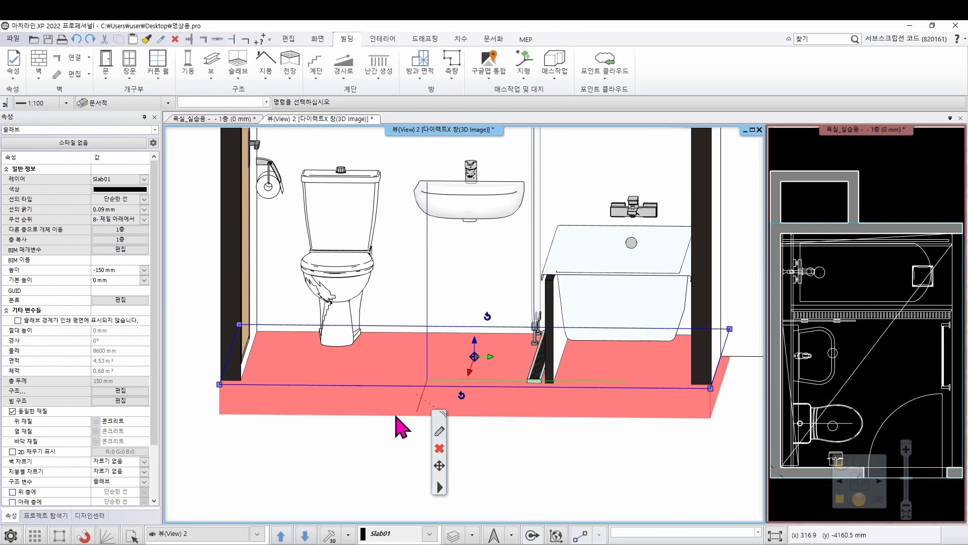
{"action": "left_click", "coordinate": [343, 220]}
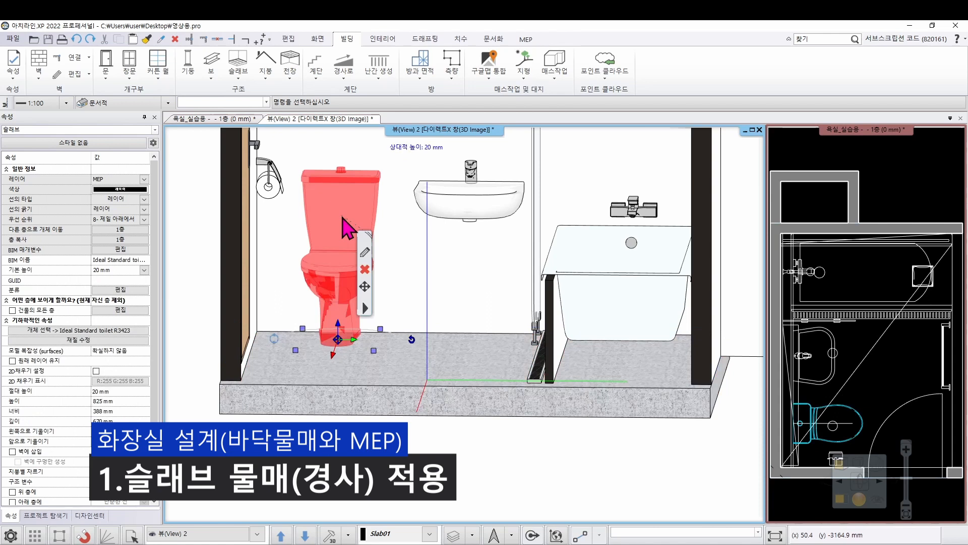
{"action": "left_click", "coordinate": [470, 204]}
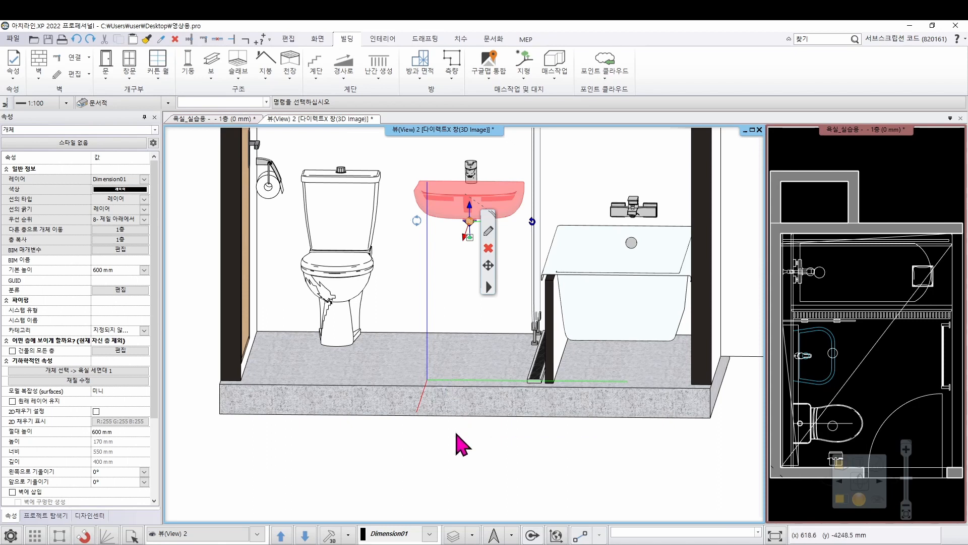
{"action": "left_click", "coordinate": [457, 433]}
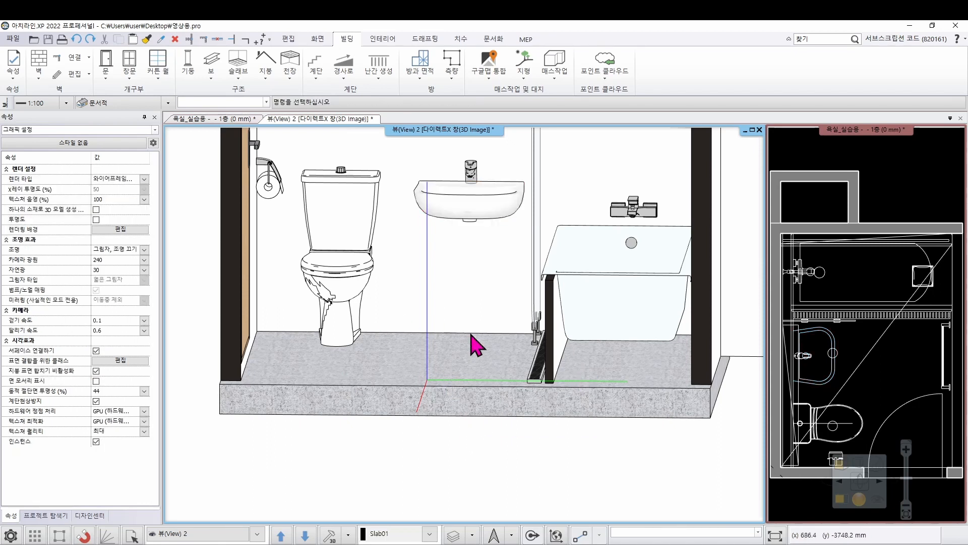
Add a 20 mm thick top layer to the bathroom floor slab and set the slab's relative height to -150 mm
{"action": "right_click", "coordinate": [410, 391]}
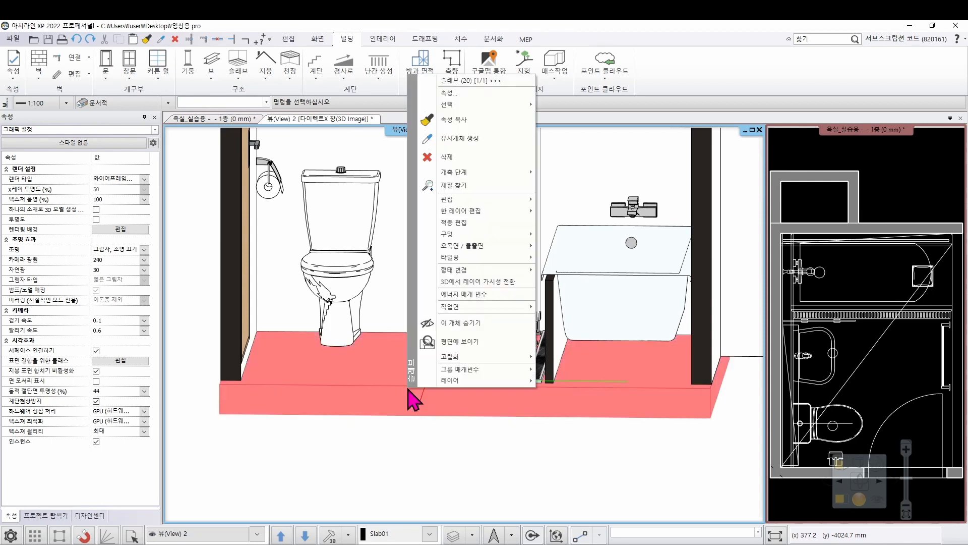
{"action": "left_click", "coordinate": [476, 94]}
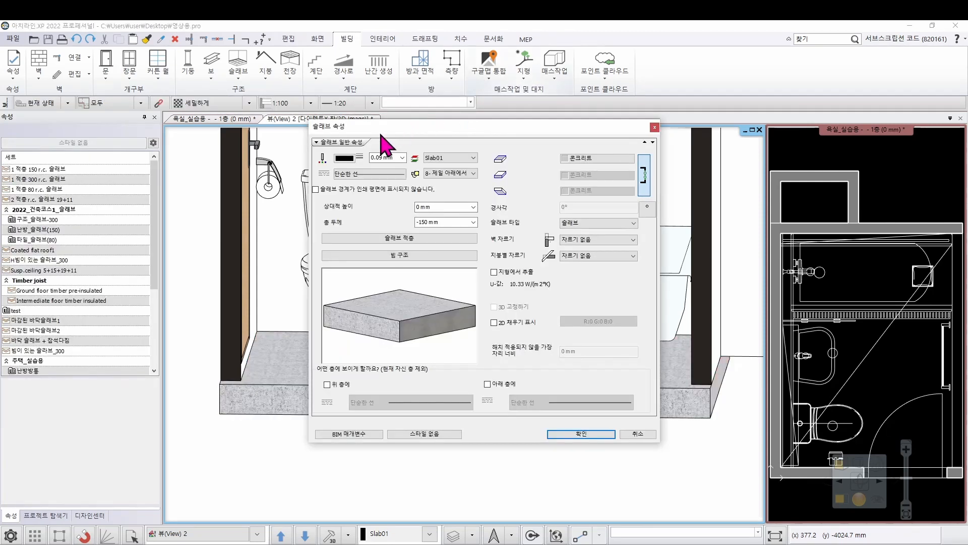
{"action": "left_click_drag", "start_coordinate": [381, 134], "coordinate": [558, 157]}
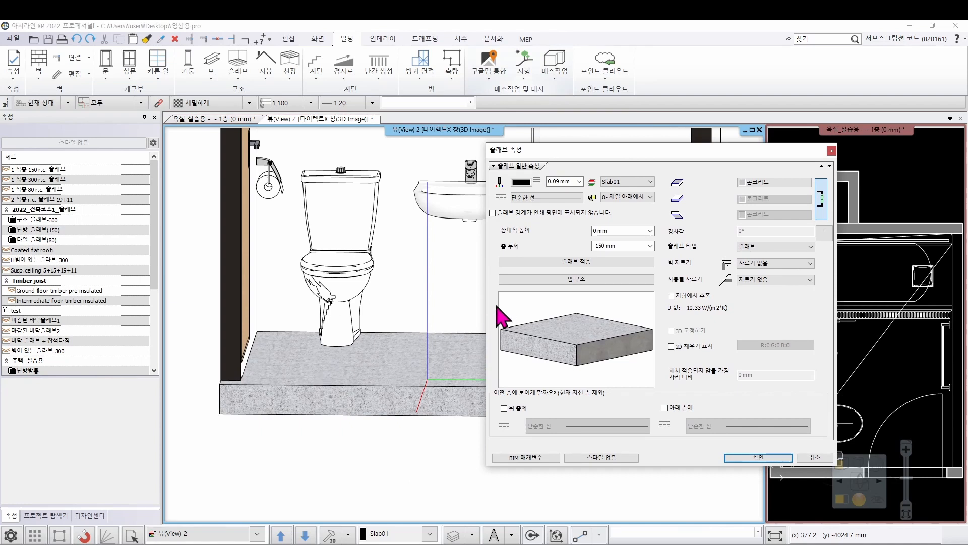
{"action": "left_click", "coordinate": [558, 261]}
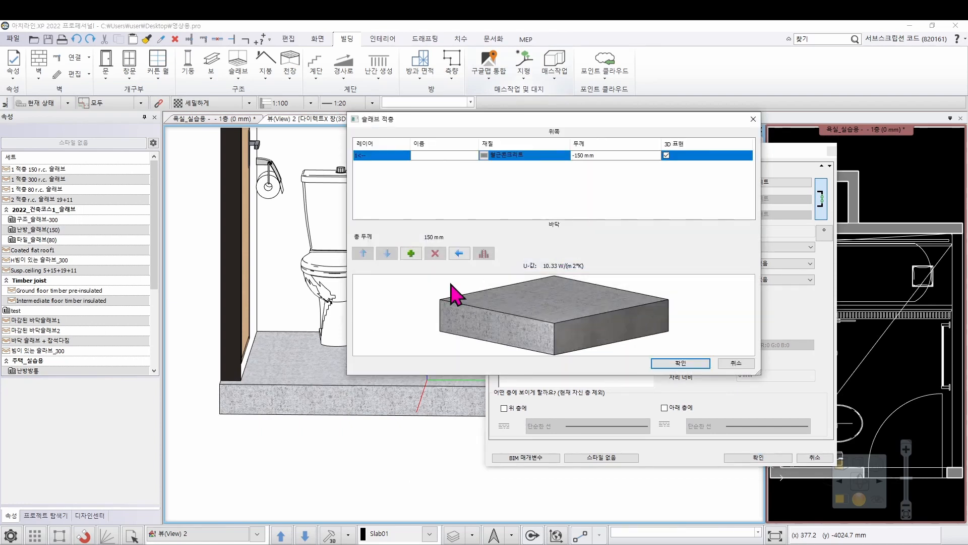
{"action": "left_click", "coordinate": [410, 256]}
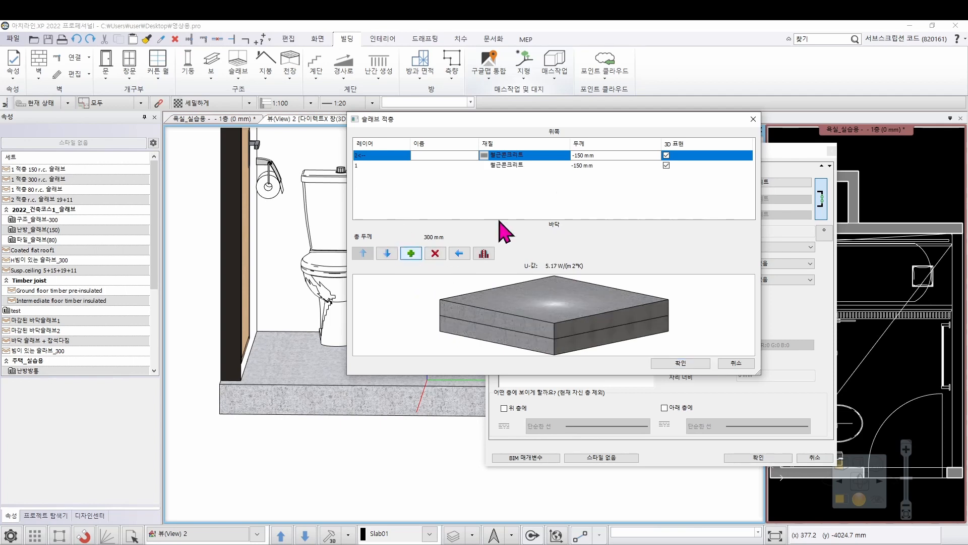
{"action": "left_click", "coordinate": [587, 154]}
{"action": "type", "text": "20"}
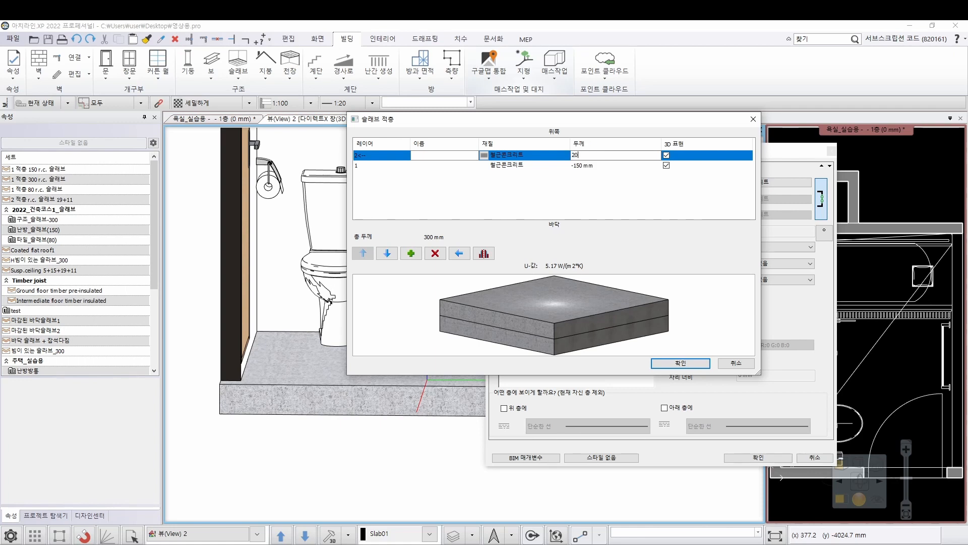
{"action": "left_click", "coordinate": [695, 364]}
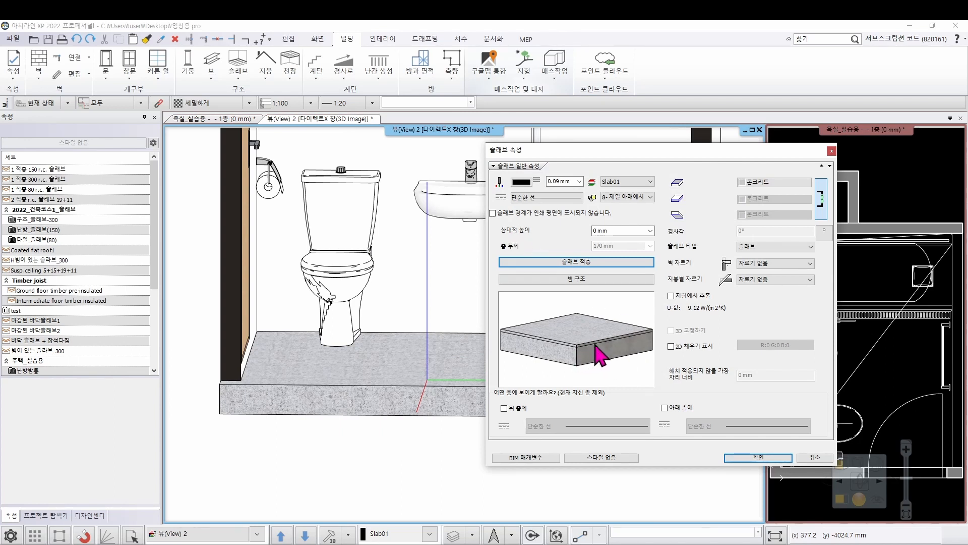
{"action": "left_click", "coordinate": [610, 231]}
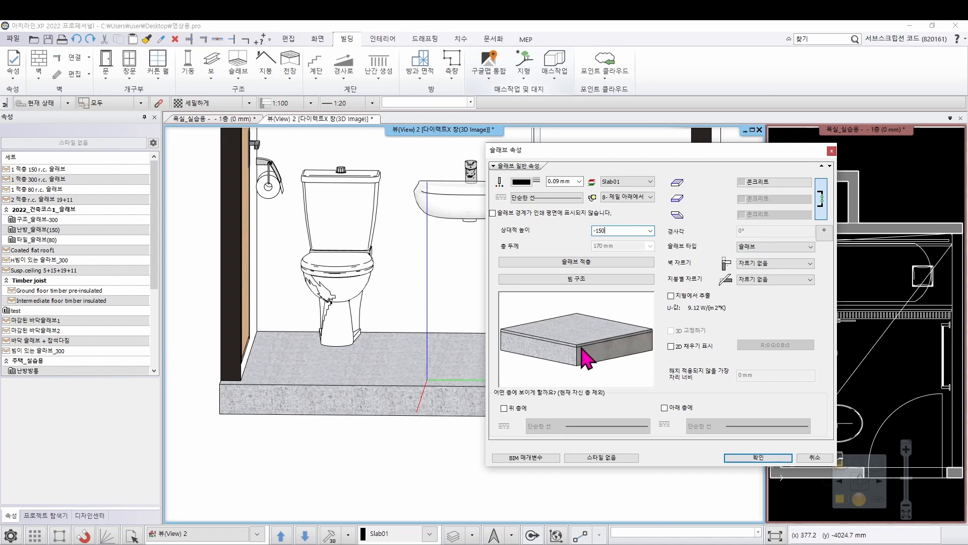
{"action": "left_click", "coordinate": [756, 459]}
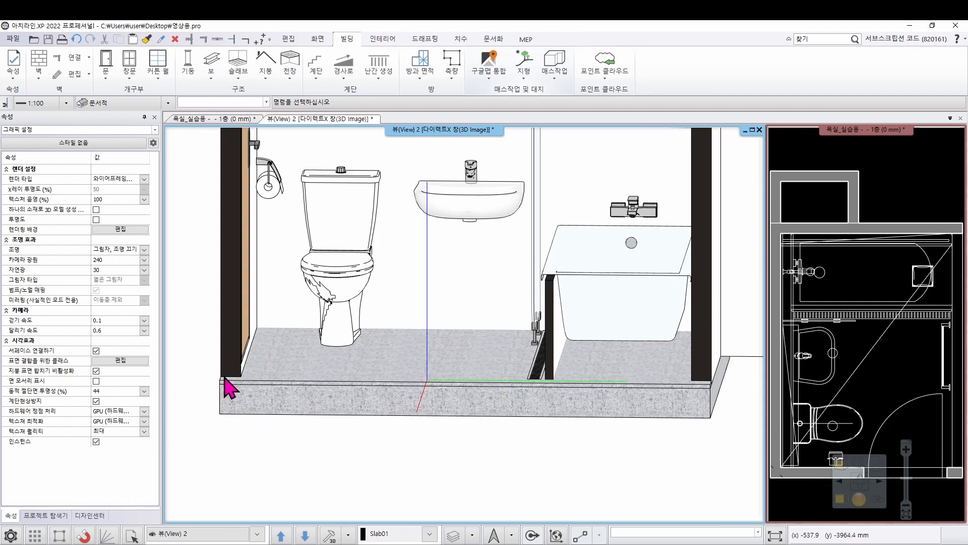
Make the first-floor plan the large working view and centre the bathroom in it
{"action": "left_click", "coordinate": [917, 193]}
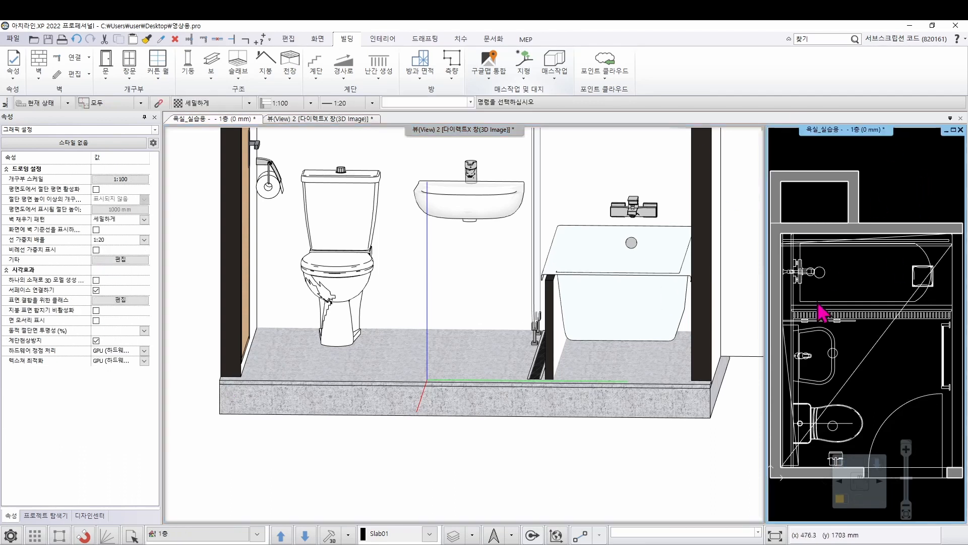
{"action": "left_click", "coordinate": [843, 498]}
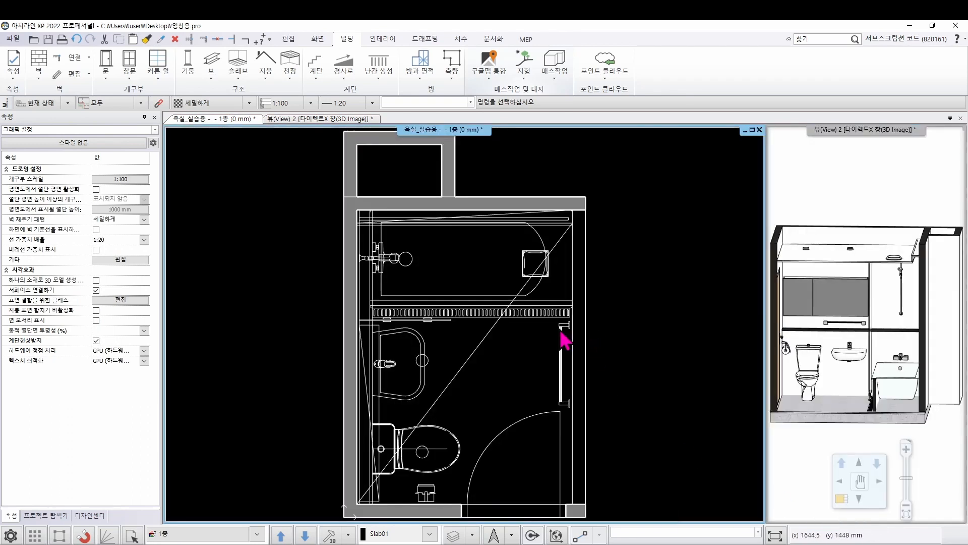
{"action": "middle_click_drag", "start_coordinate": [560, 331], "coordinate": [551, 292]}
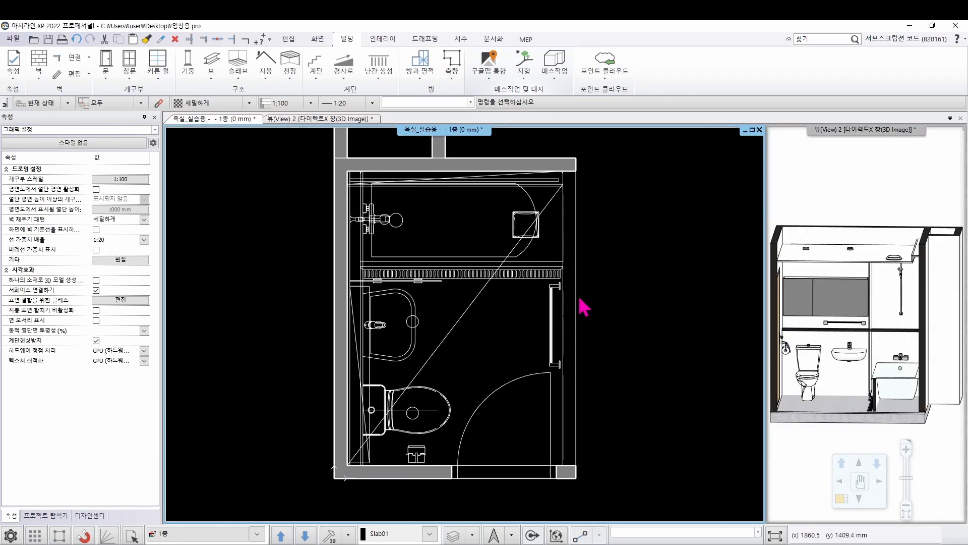
Edit the slab's 20 mm top layer, moving its bathtub-side edge 920 mm inward to the trench drain's washbasin-side edge
{"action": "left_click", "coordinate": [577, 308]}
{"action": "right_click", "coordinate": [580, 307]}
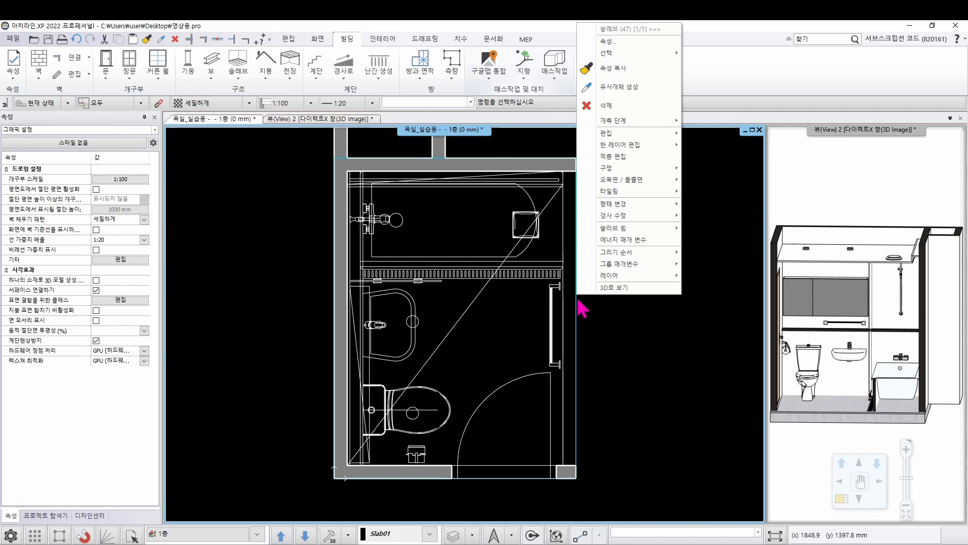
{"action": "left_click", "coordinate": [625, 157]}
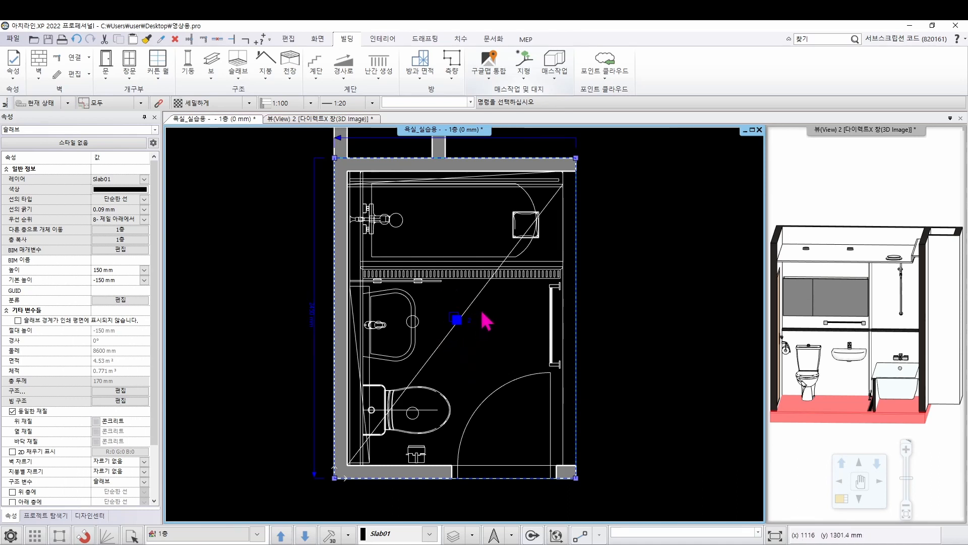
{"action": "middle_click_drag", "start_coordinate": [480, 308], "coordinate": [484, 314]}
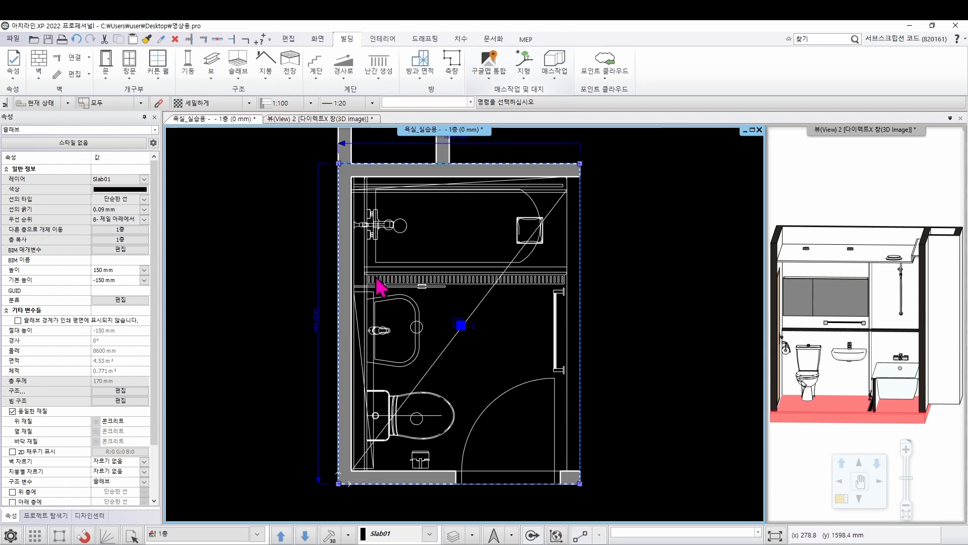
{"action": "left_click", "coordinate": [470, 164]}
{"action": "left_click", "coordinate": [482, 168]}
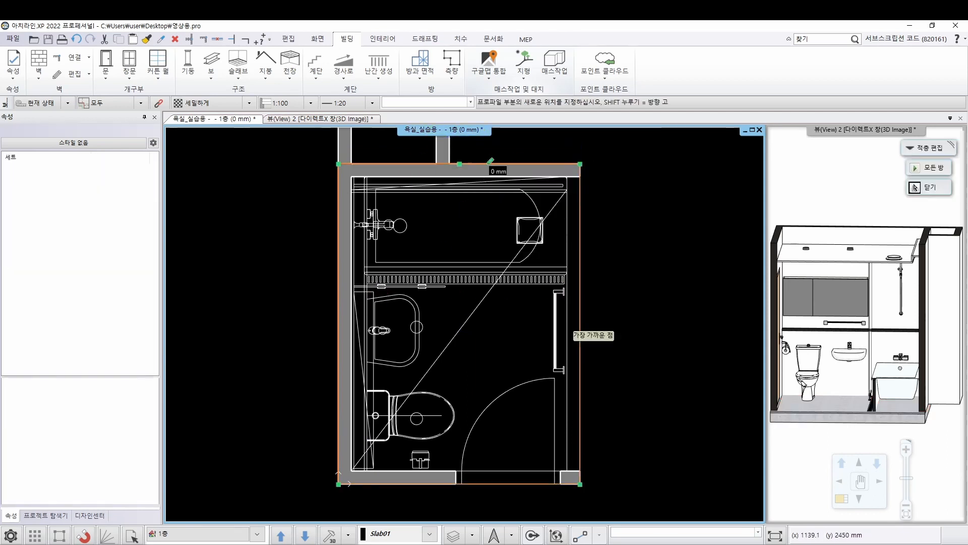
{"action": "scroll", "coordinate": [485, 283], "scroll_direction": "up", "scroll_amount": 5}
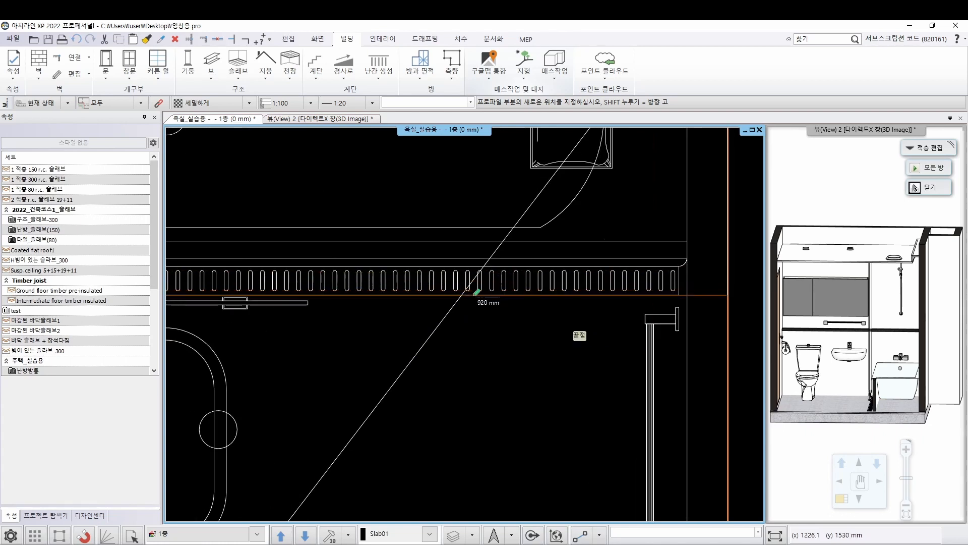
{"action": "left_click", "coordinate": [573, 332]}
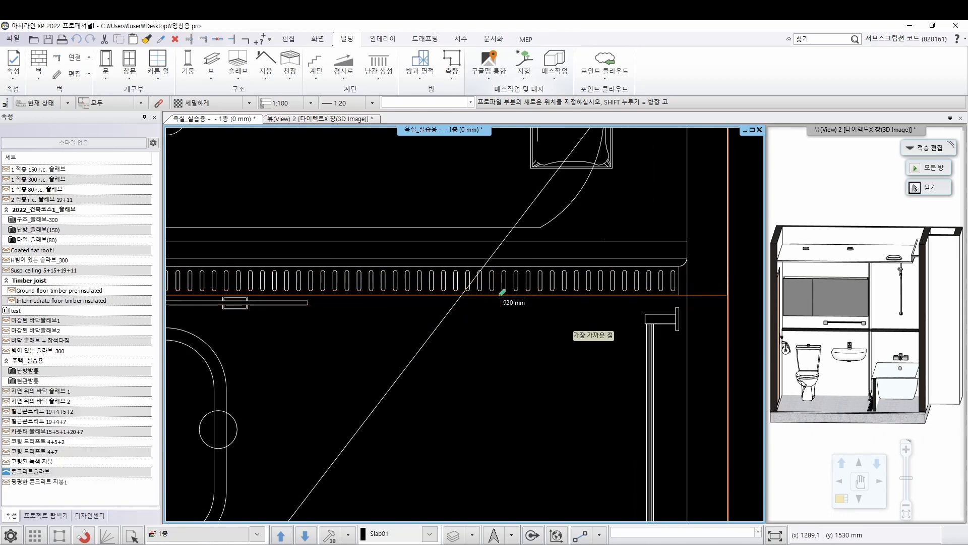
{"action": "scroll", "coordinate": [529, 319], "scroll_direction": "down", "scroll_amount": 5}
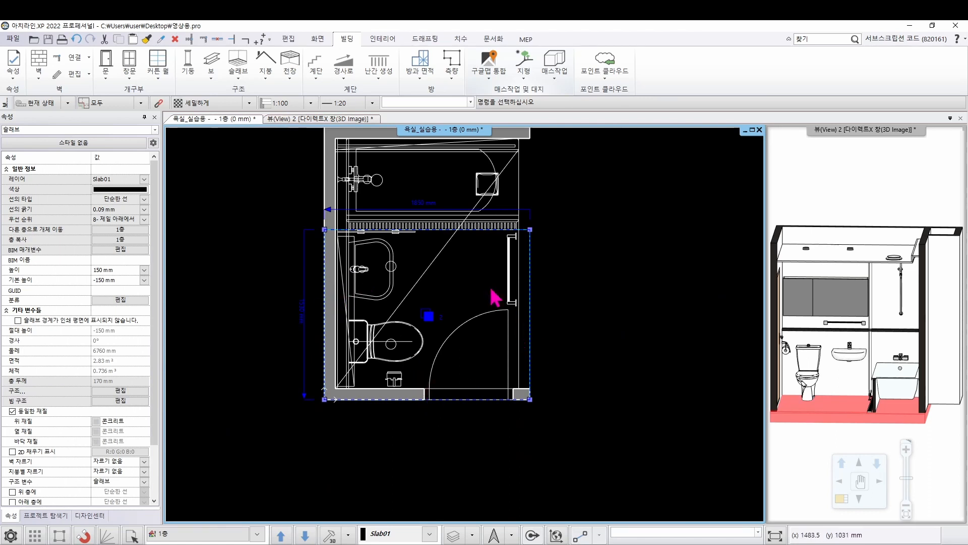
Move the top layer's edge behind the washbasin and toilet inward to the inner face of the wall
{"action": "scroll", "coordinate": [328, 273], "scroll_direction": "up", "scroll_amount": 3}
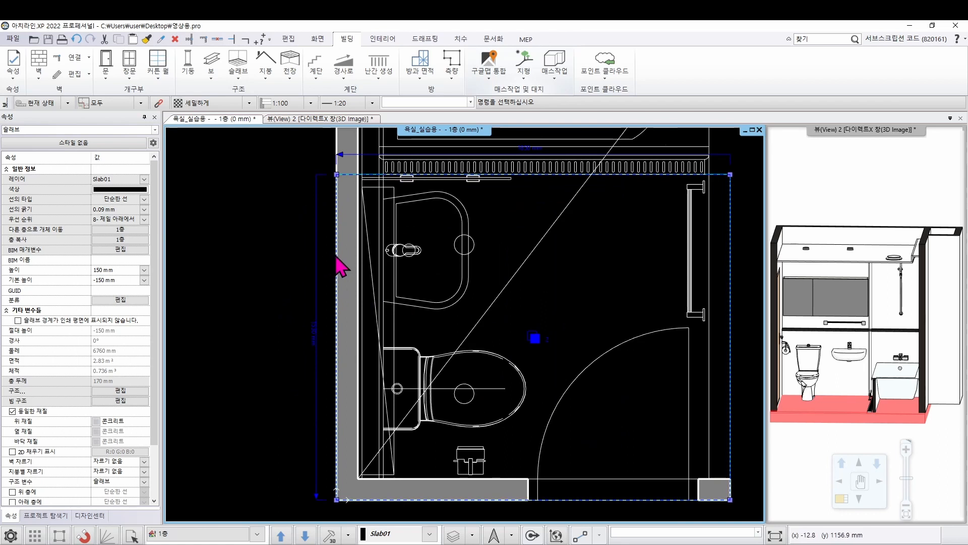
{"action": "left_click", "coordinate": [339, 265]}
{"action": "left_click", "coordinate": [354, 263]}
{"action": "scroll", "coordinate": [361, 265], "scroll_direction": "up", "scroll_amount": 3}
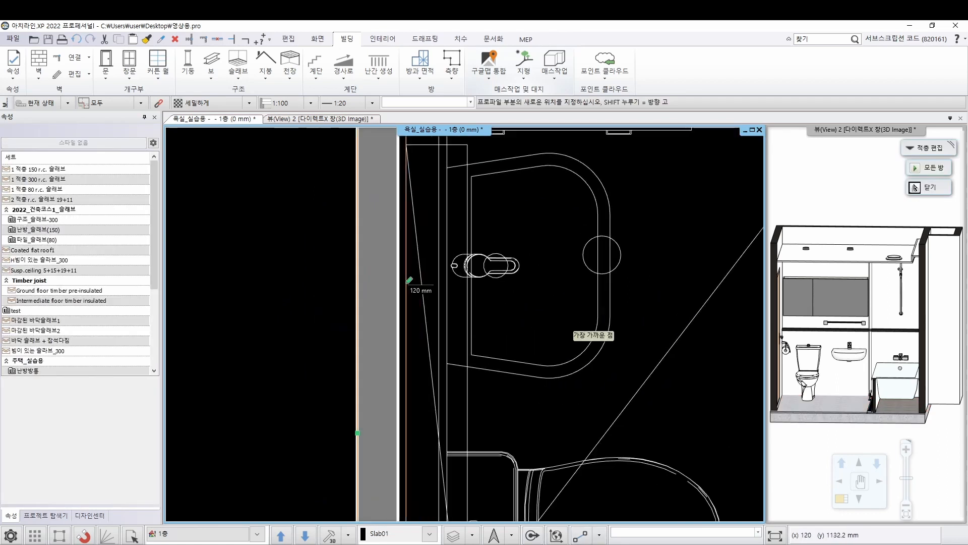
{"action": "left_click", "coordinate": [402, 279]}
{"action": "scroll", "coordinate": [480, 318], "scroll_direction": "down", "scroll_amount": 4}
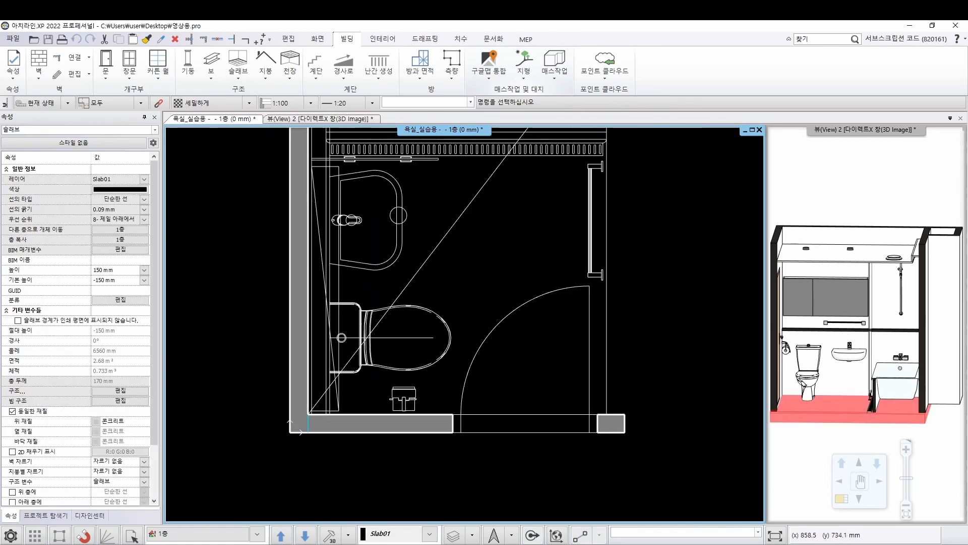
Move the top layer's door-side edge and its edge on the towel-rail side inward to the inner wall faces
{"action": "left_click", "coordinate": [498, 433]}
{"action": "left_click", "coordinate": [536, 443]}
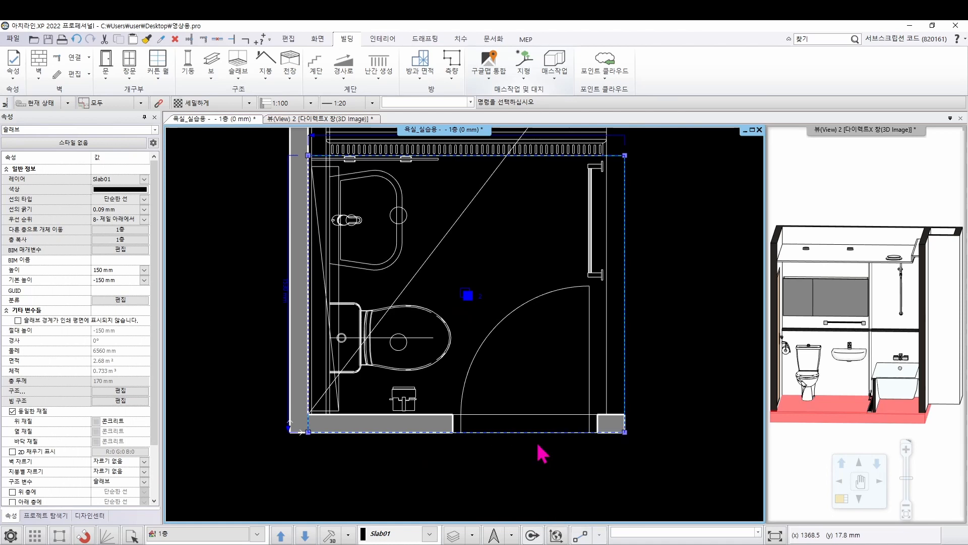
{"action": "left_click", "coordinate": [525, 414]}
{"action": "left_click", "coordinate": [625, 346]}
{"action": "left_click", "coordinate": [643, 345]}
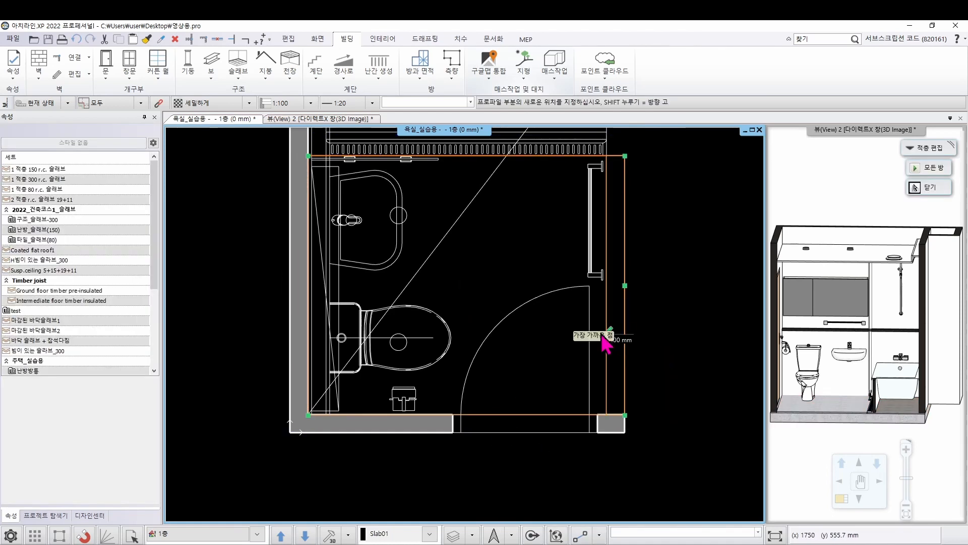
{"action": "left_click", "coordinate": [598, 346]}
{"action": "scroll", "coordinate": [584, 318], "scroll_direction": "down", "scroll_amount": 3}
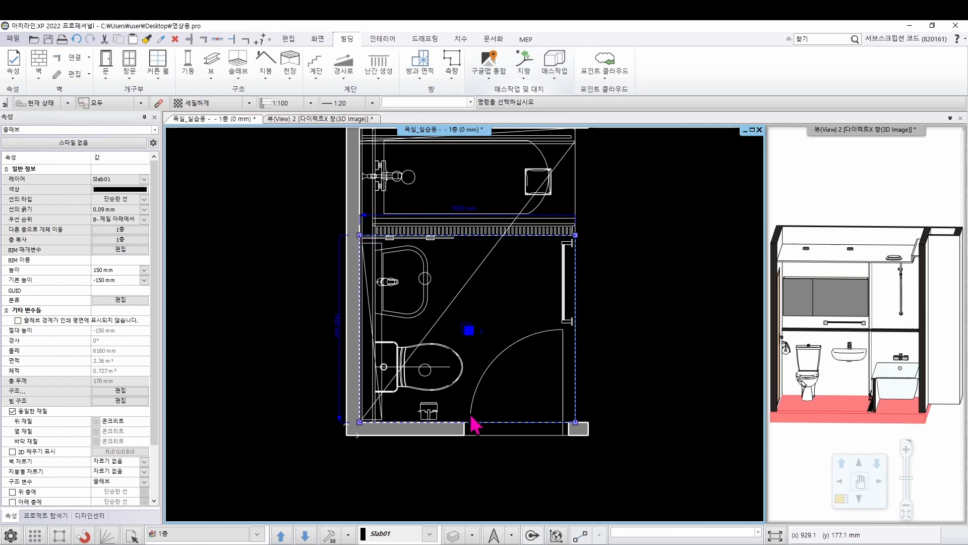
{"action": "left_click", "coordinate": [643, 274]}
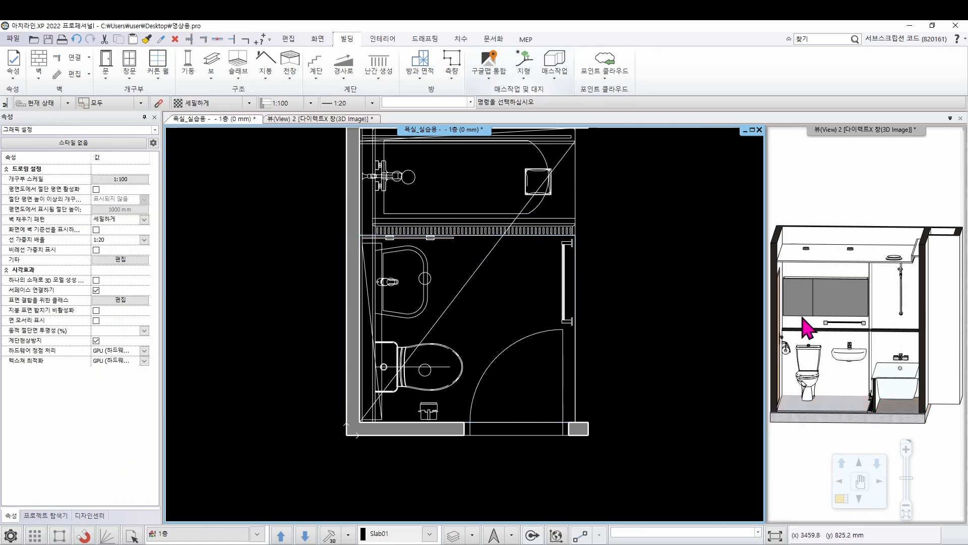
Examine the slab's trimmed top layer up close in the 3D view
{"action": "scroll", "coordinate": [857, 419], "scroll_direction": "up", "scroll_amount": 5}
{"action": "middle_click_drag", "start_coordinate": [860, 346], "coordinate": [839, 348]}
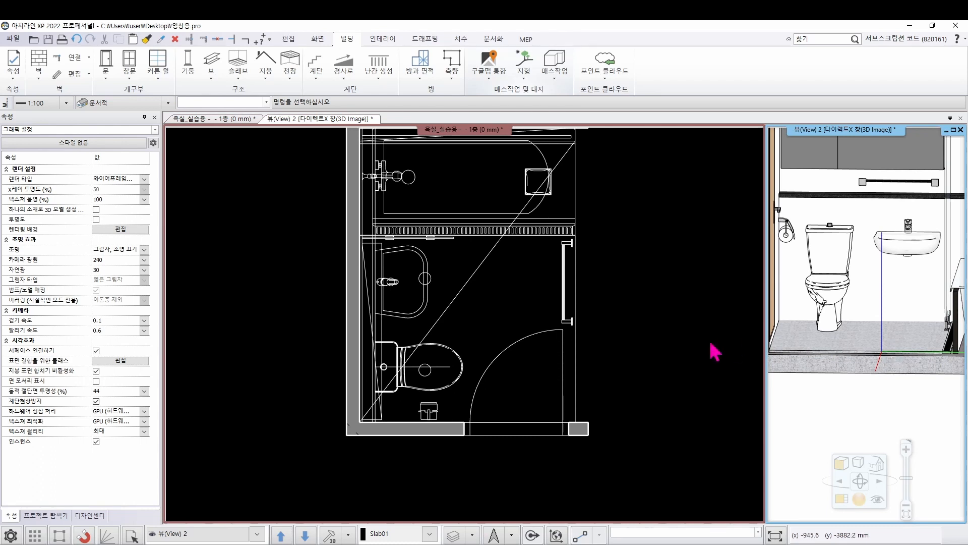
{"action": "left_click", "coordinate": [538, 286]}
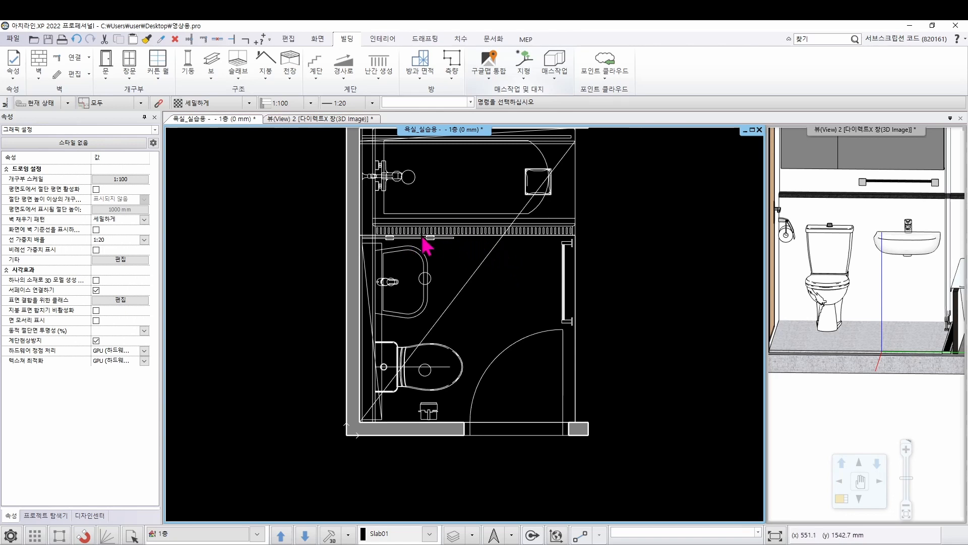
Slope the floor slab by 1° as a variable-thickness slab layer, using its edge along the trench drain as the reference
{"action": "left_click", "coordinate": [523, 247]}
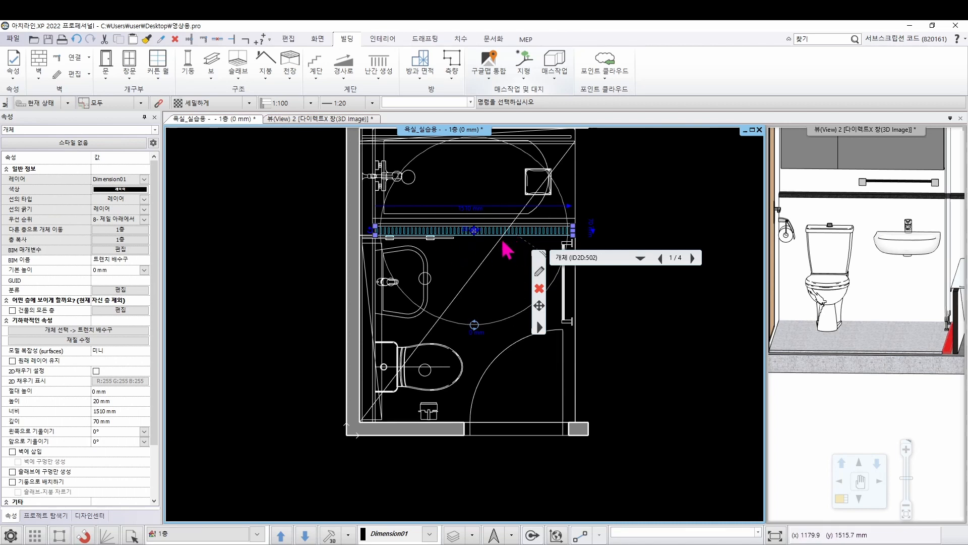
{"action": "left_click", "coordinate": [693, 258]}
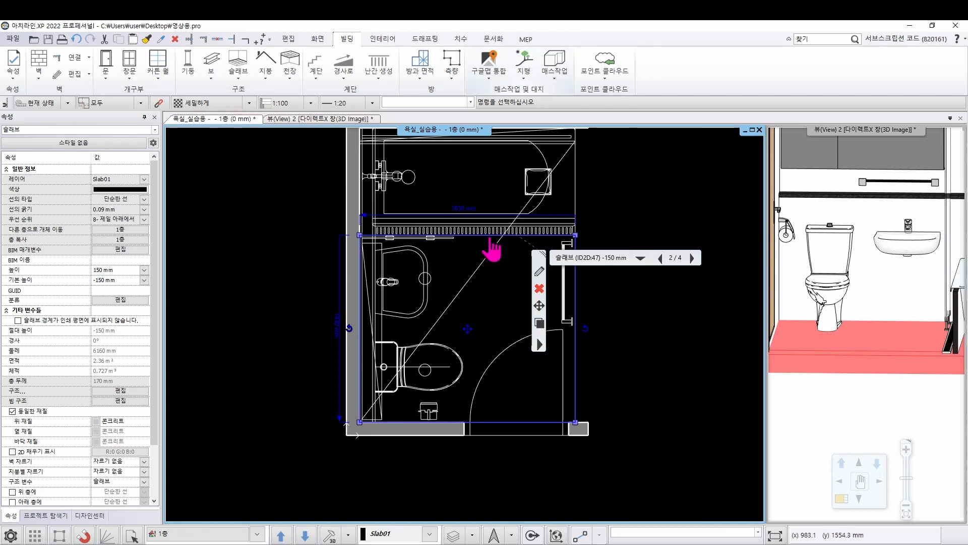
{"action": "right_click", "coordinate": [491, 247]}
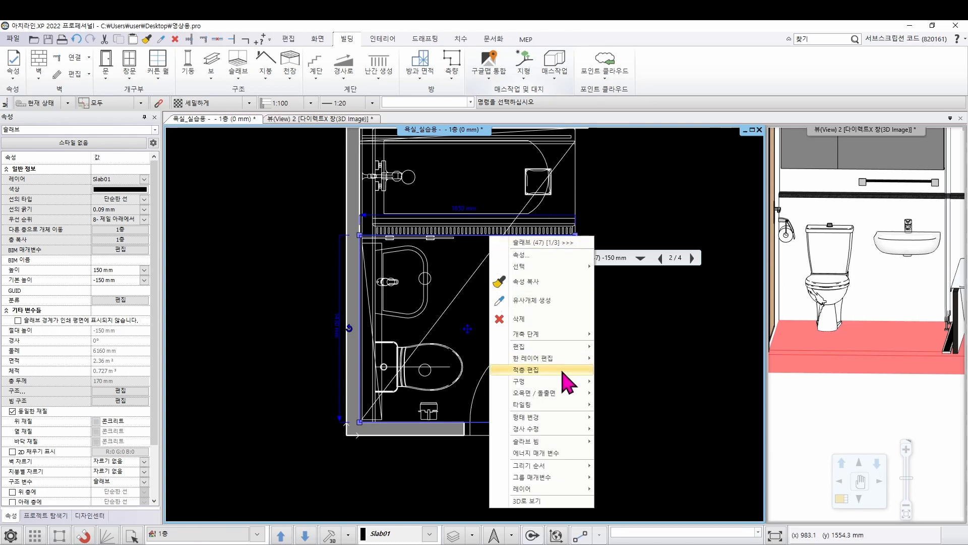
{"action": "mouse_move", "coordinate": [547, 429]}
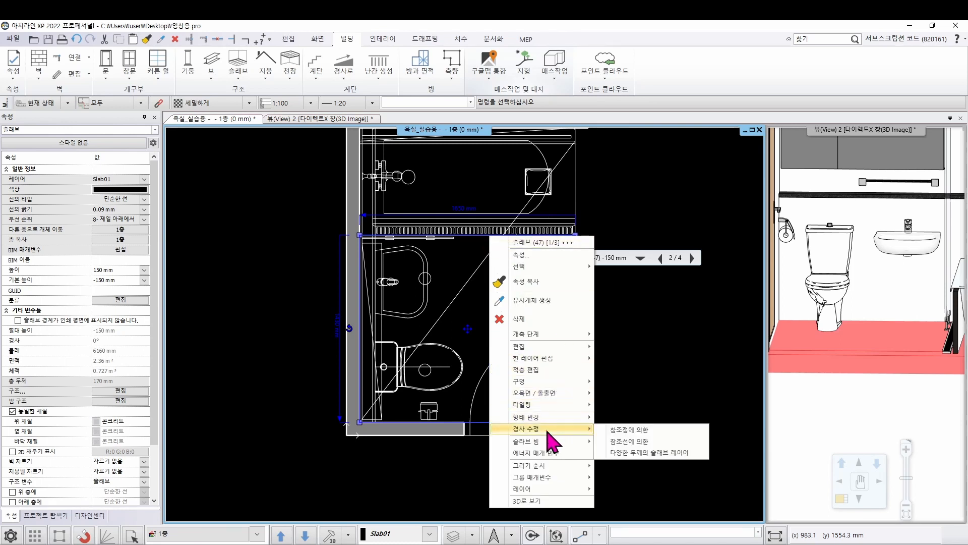
{"action": "left_click", "coordinate": [686, 454]}
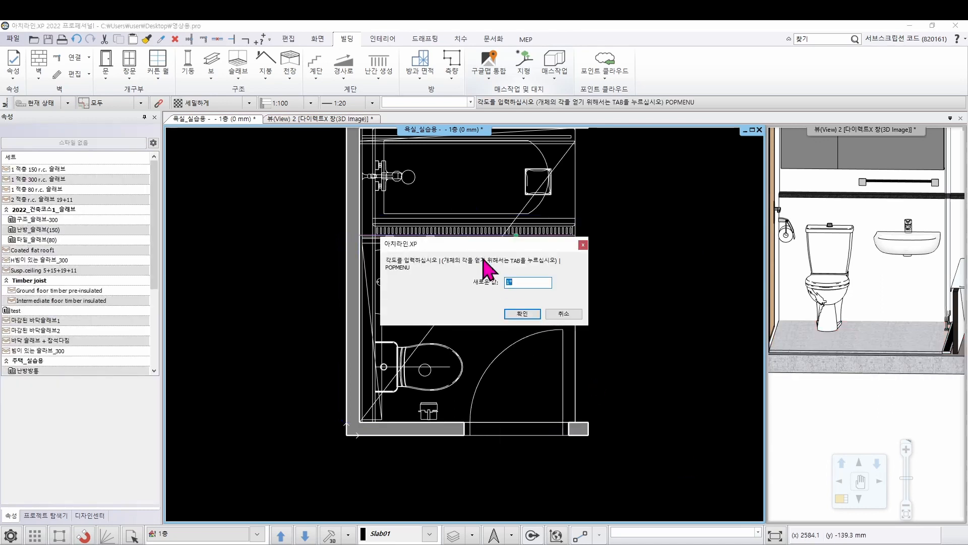
{"action": "left_click_drag", "start_coordinate": [468, 247], "coordinate": [687, 254]}
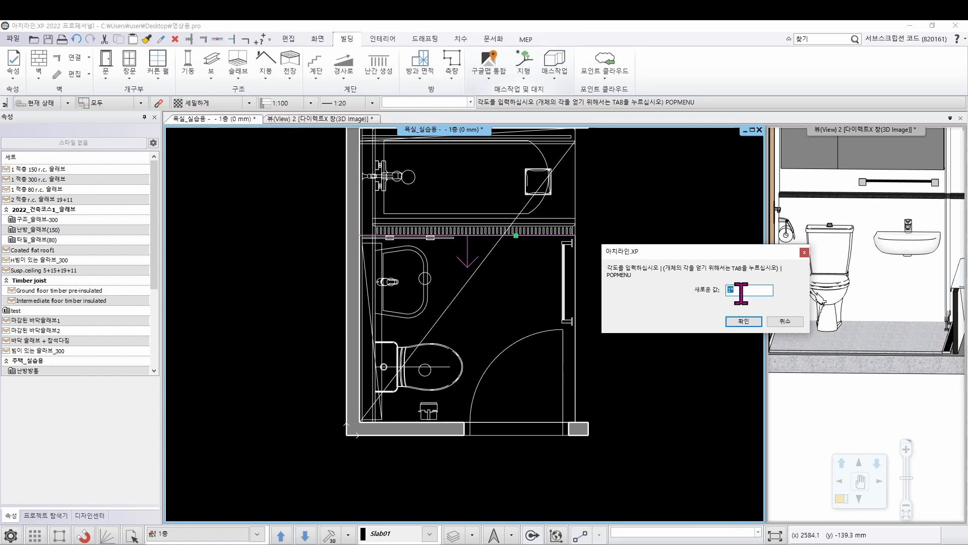
{"action": "left_click", "coordinate": [743, 326]}
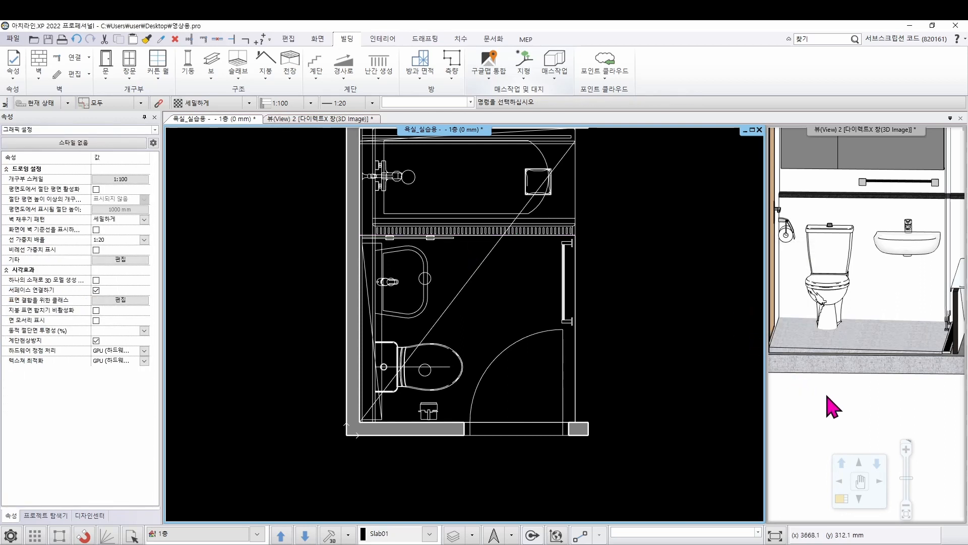
{"action": "left_click", "coordinate": [831, 404]}
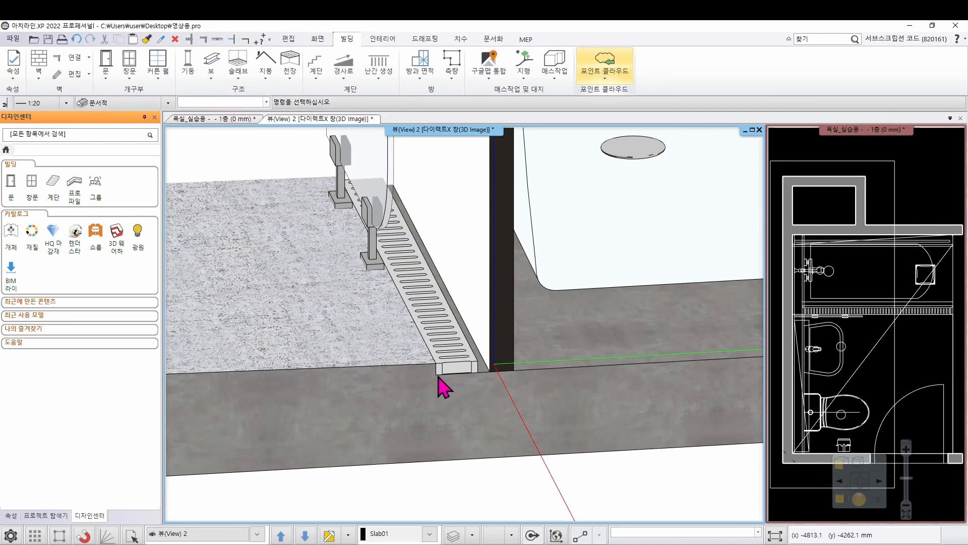
Create a recess in the floor slab from a rectangle traced between opposite corners of the trench drain in the floor plan
{"action": "left_click", "coordinate": [940, 157]}
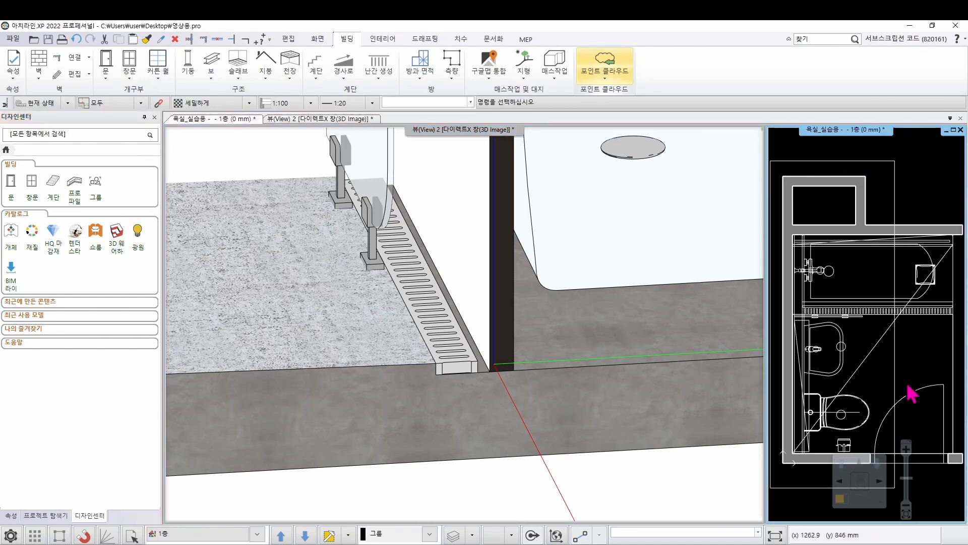
{"action": "left_click", "coordinate": [840, 498]}
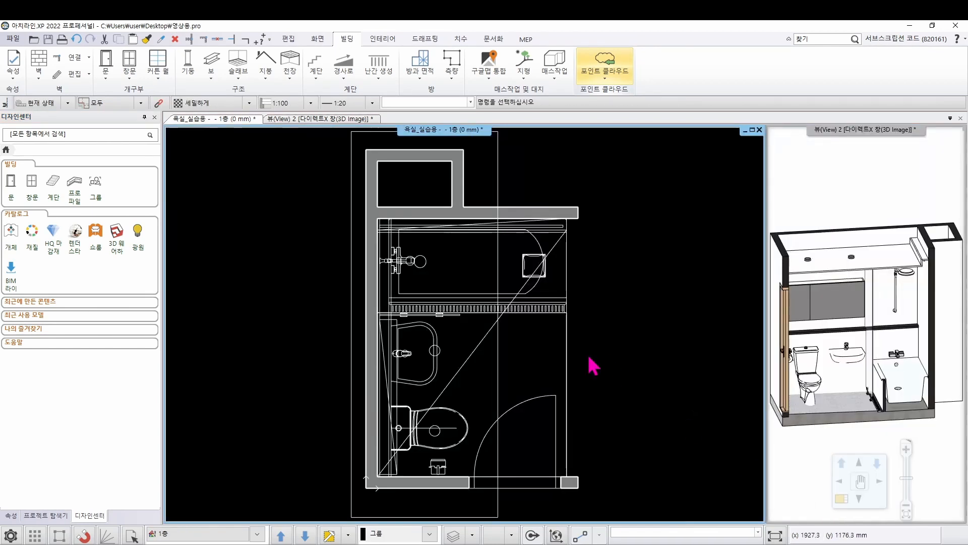
{"action": "right_click", "coordinate": [567, 346]}
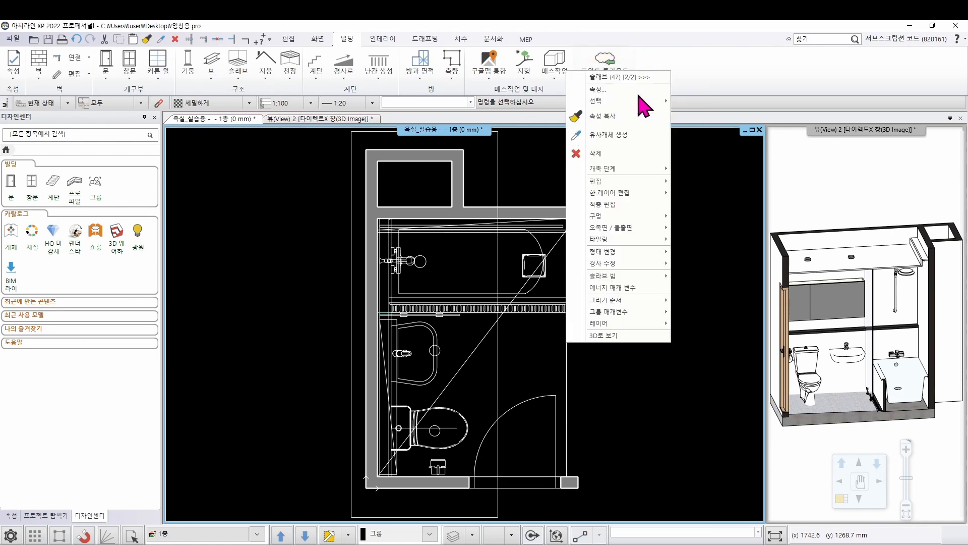
{"action": "mouse_move", "coordinate": [604, 226]}
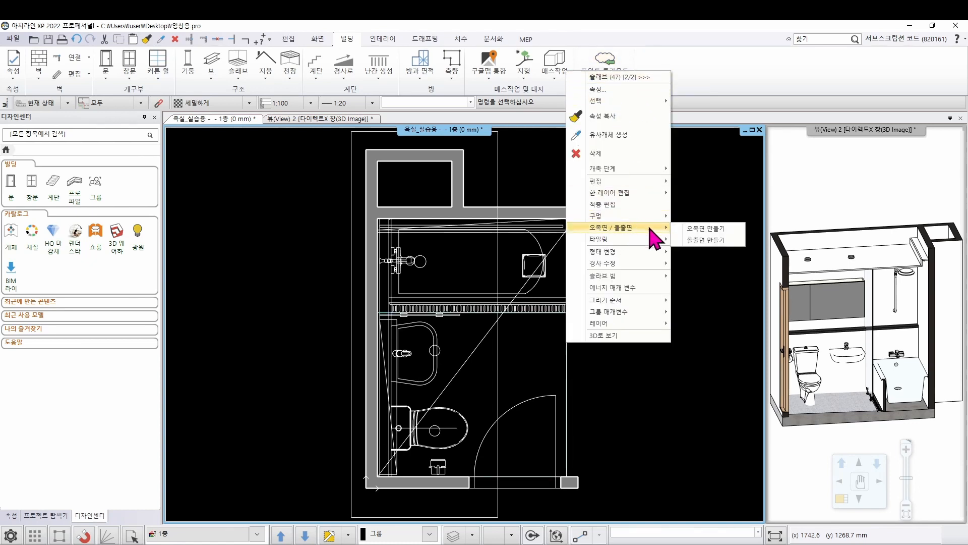
{"action": "left_click", "coordinate": [703, 231]}
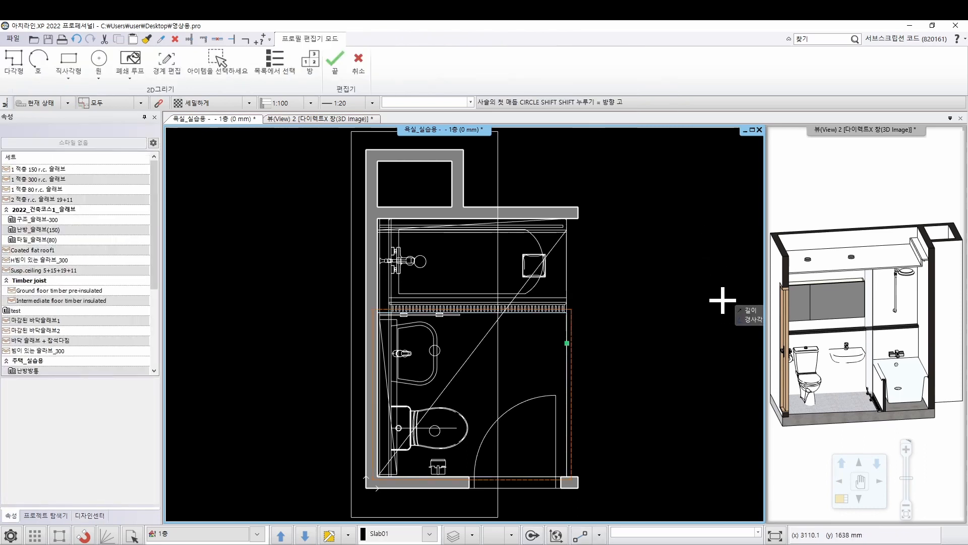
{"action": "scroll", "coordinate": [484, 297], "scroll_direction": "up", "scroll_amount": 3}
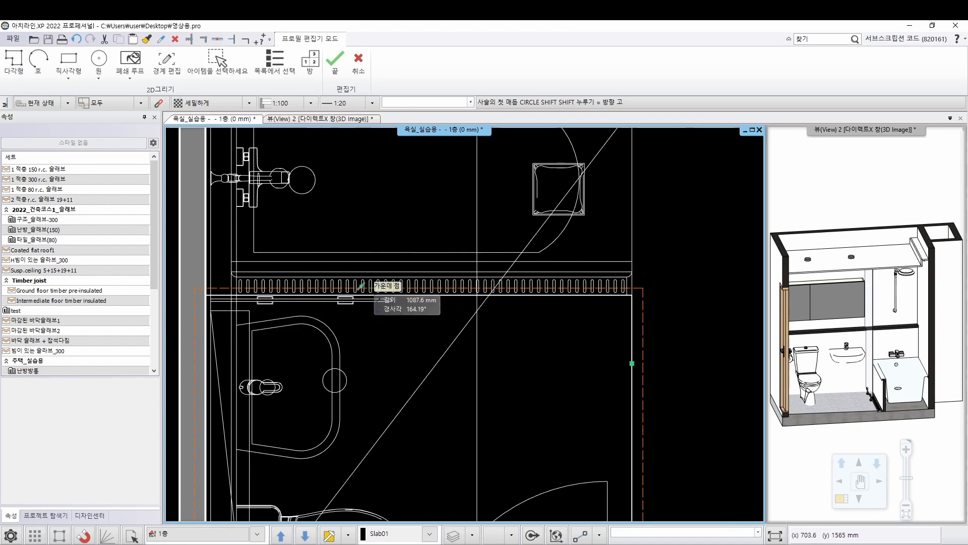
{"action": "left_click", "coordinate": [68, 64]}
{"action": "scroll", "coordinate": [355, 289], "scroll_direction": "up", "scroll_amount": 5}
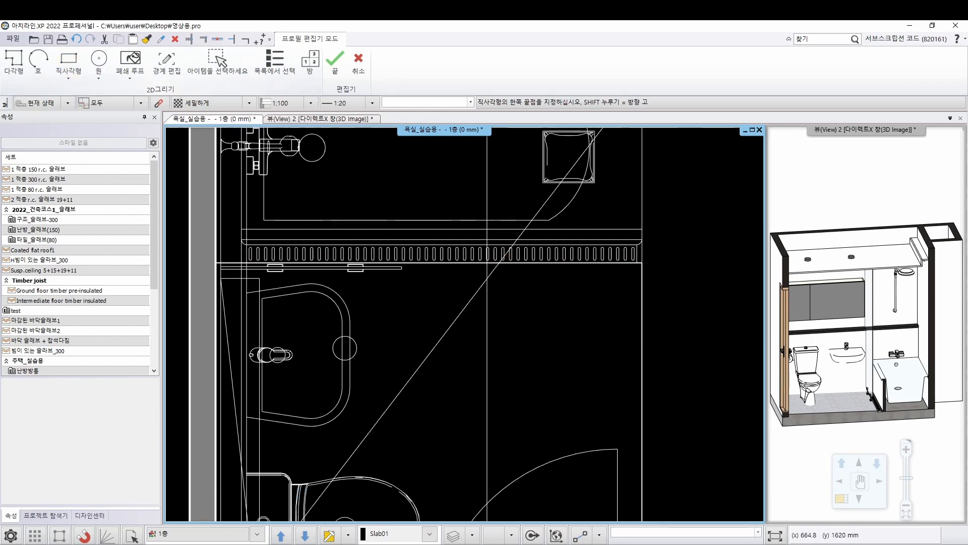
{"action": "scroll", "coordinate": [257, 261], "scroll_direction": "up", "scroll_amount": 3}
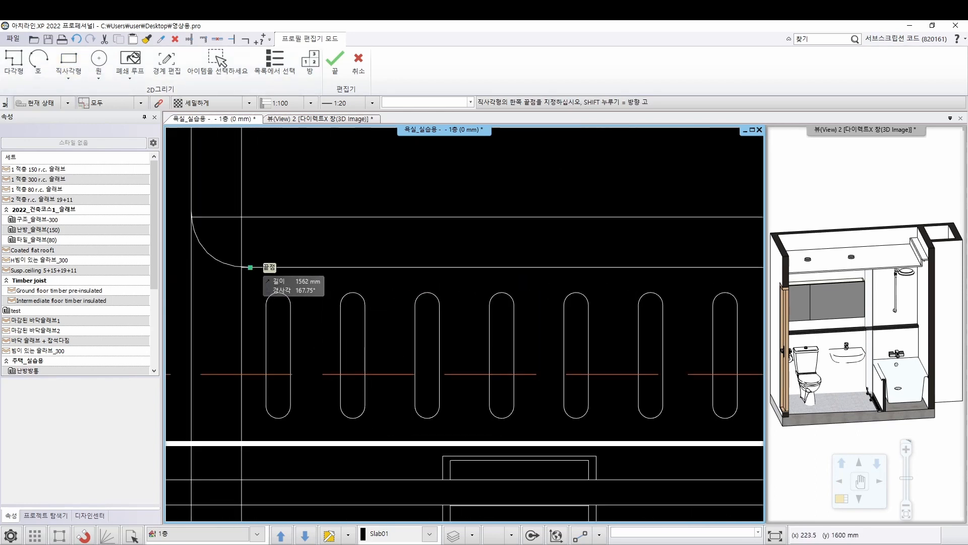
{"action": "left_click", "coordinate": [241, 267]}
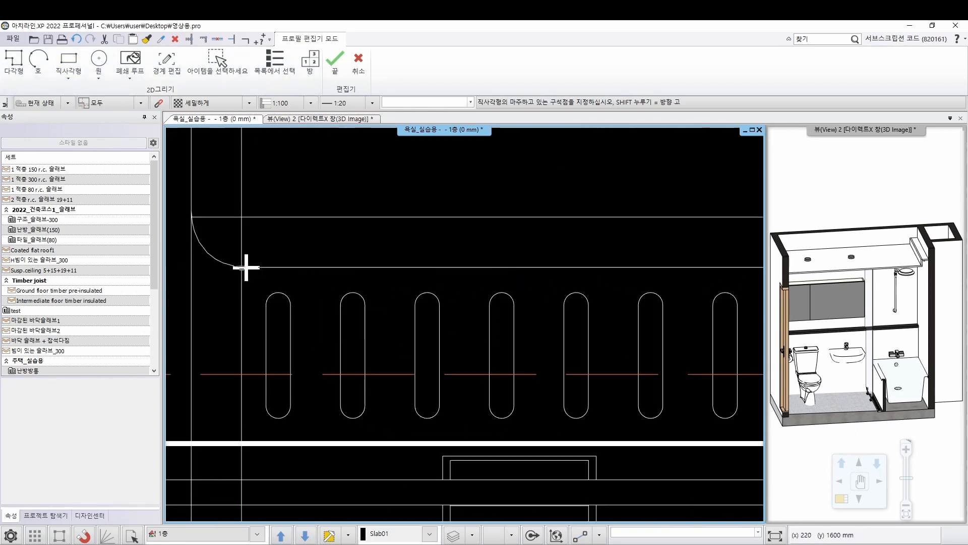
{"action": "scroll", "coordinate": [536, 340], "scroll_direction": "down", "scroll_amount": 5}
{"action": "middle_click_drag", "start_coordinate": [454, 303], "coordinate": [211, 315]}
{"action": "middle_click_drag", "start_coordinate": [696, 353], "coordinate": [215, 357]}
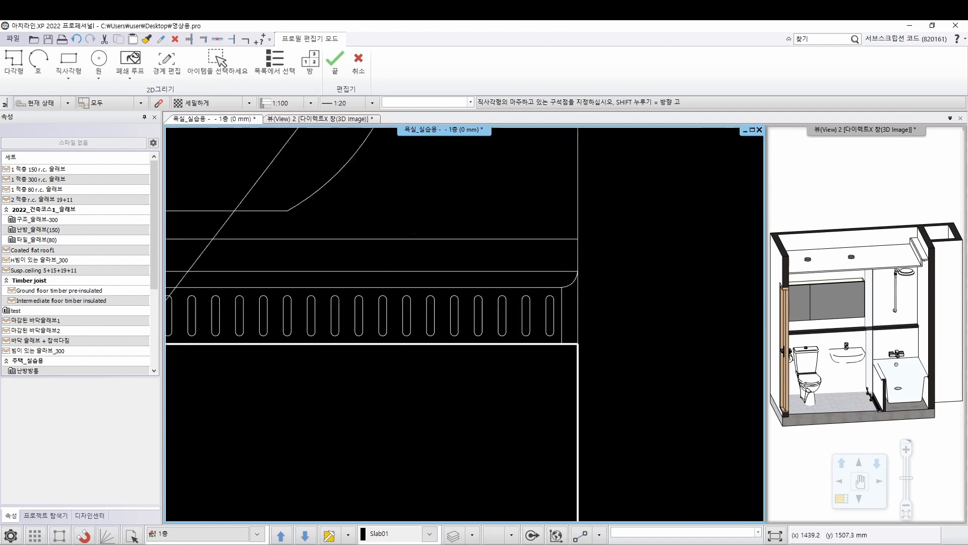
{"action": "scroll", "coordinate": [524, 336], "scroll_direction": "up", "scroll_amount": 3}
{"action": "left_click", "coordinate": [522, 314]}
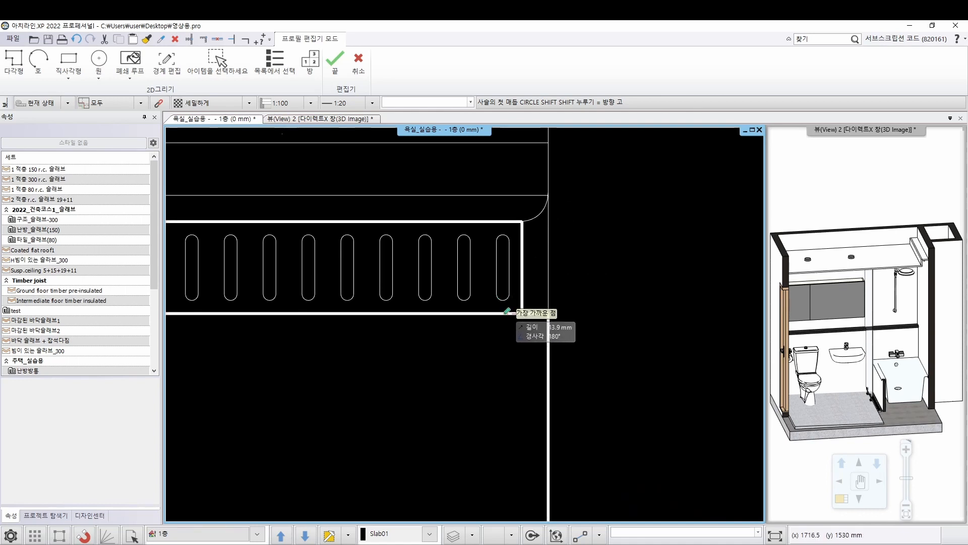
{"action": "scroll", "coordinate": [526, 310], "scroll_direction": "down", "scroll_amount": 4}
{"action": "scroll", "coordinate": [531, 317], "scroll_direction": "down", "scroll_amount": 3}
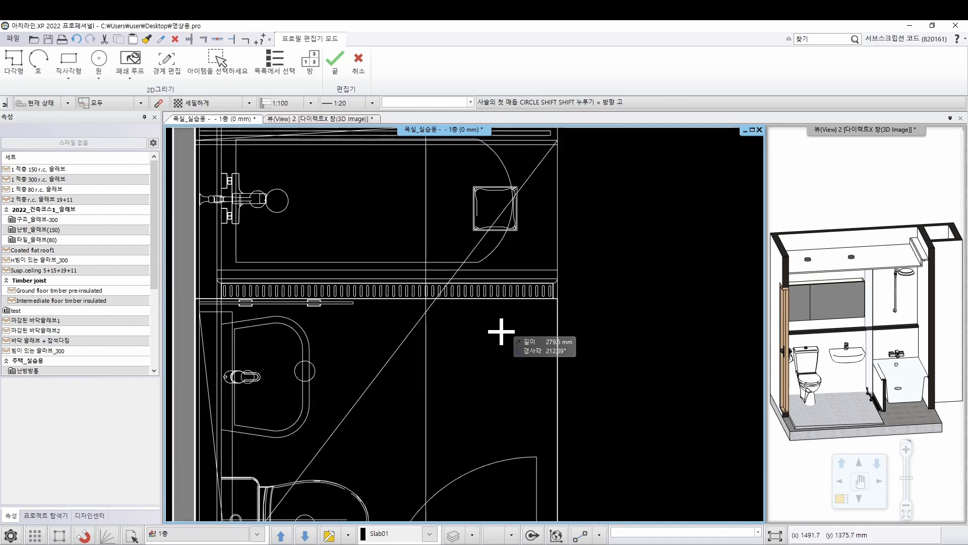
{"action": "key", "text": "Escape"}
Edit the slab's recess in the recess settings, assigning it to layer 1
{"action": "middle_click_drag", "start_coordinate": [831, 411], "coordinate": [770, 370]}
{"action": "scroll", "coordinate": [853, 374], "scroll_direction": "up", "scroll_amount": 8}
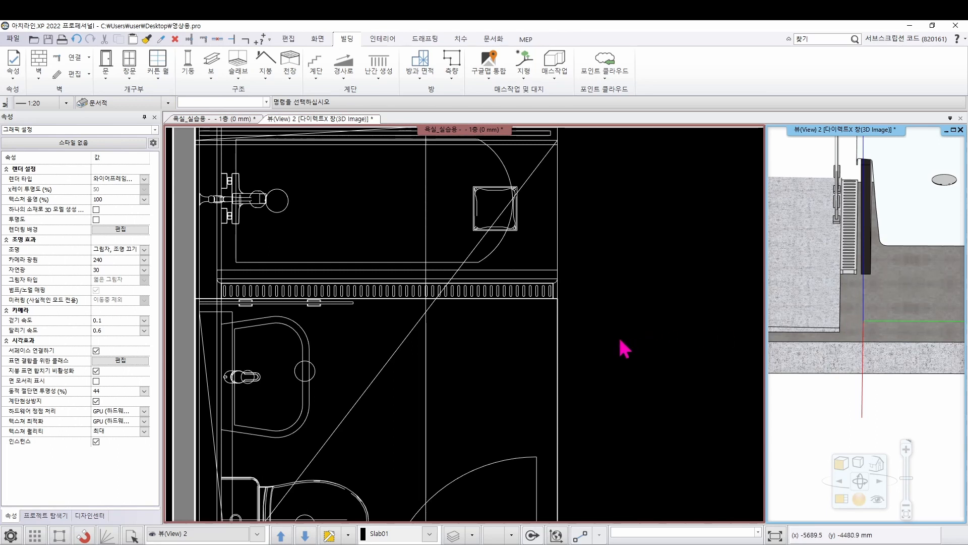
{"action": "right_click", "coordinate": [821, 336]}
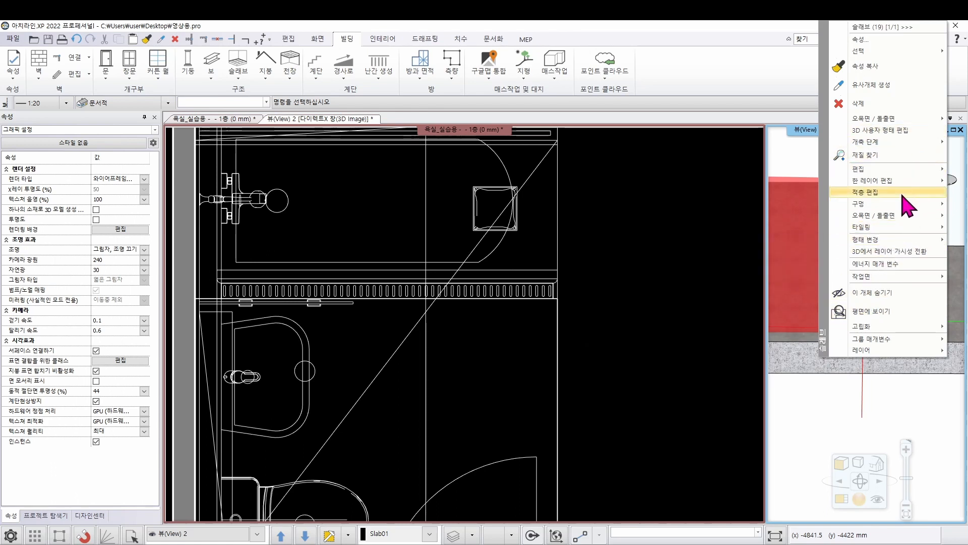
{"action": "mouse_move", "coordinate": [899, 222]}
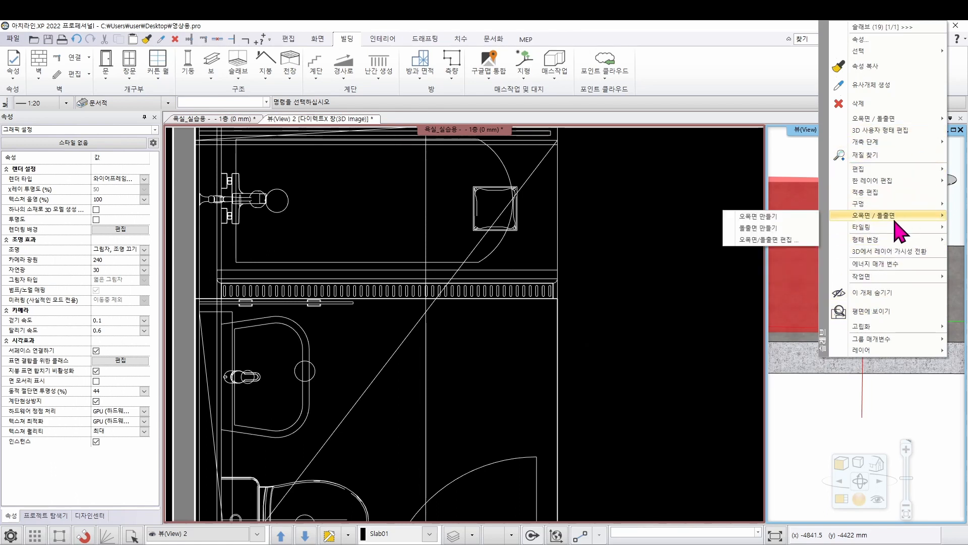
{"action": "left_click", "coordinate": [785, 241]}
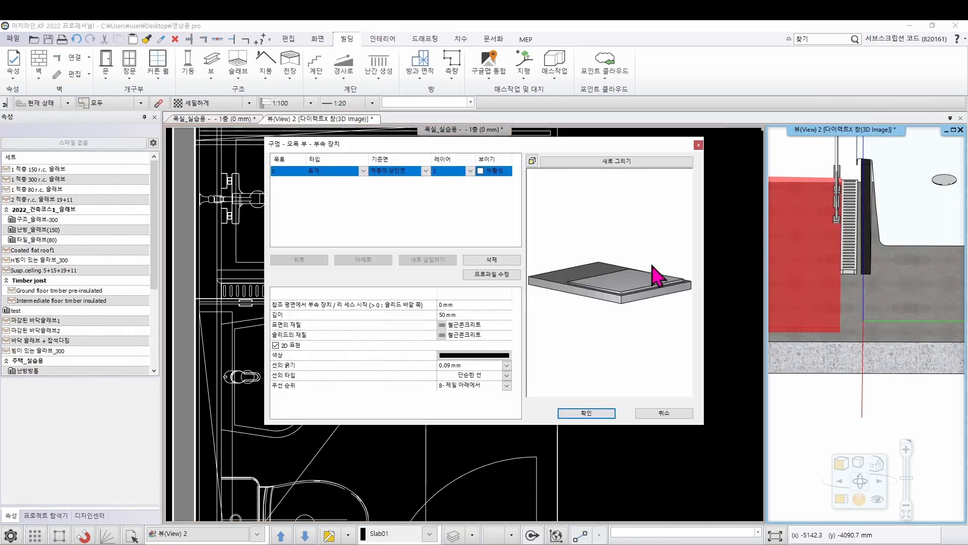
{"action": "scroll", "coordinate": [610, 287], "scroll_direction": "up", "scroll_amount": 6}
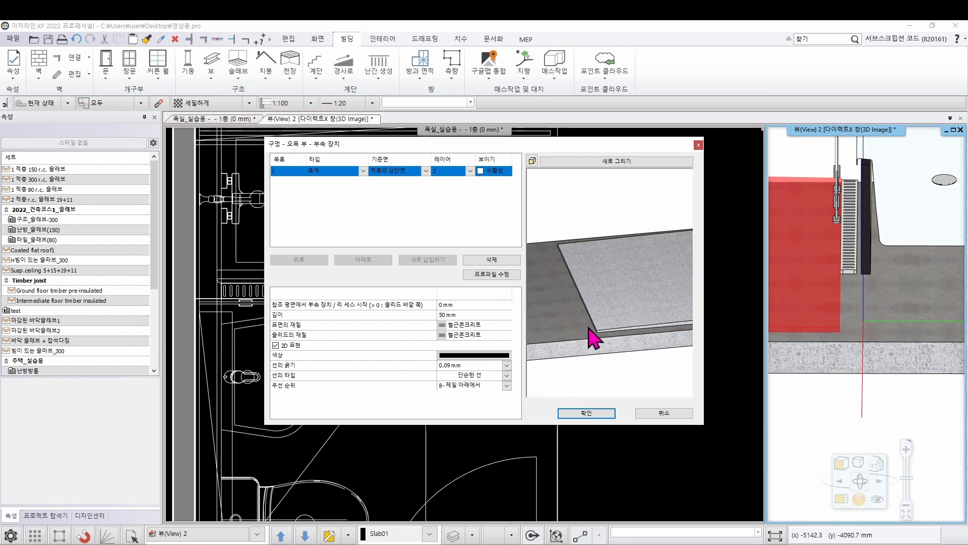
{"action": "left_click", "coordinate": [447, 172]}
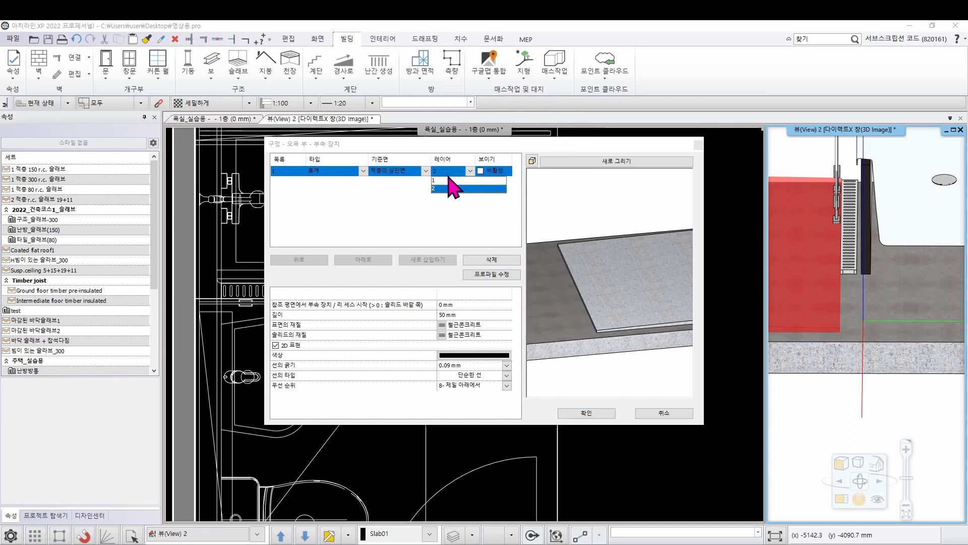
{"action": "left_click", "coordinate": [448, 182]}
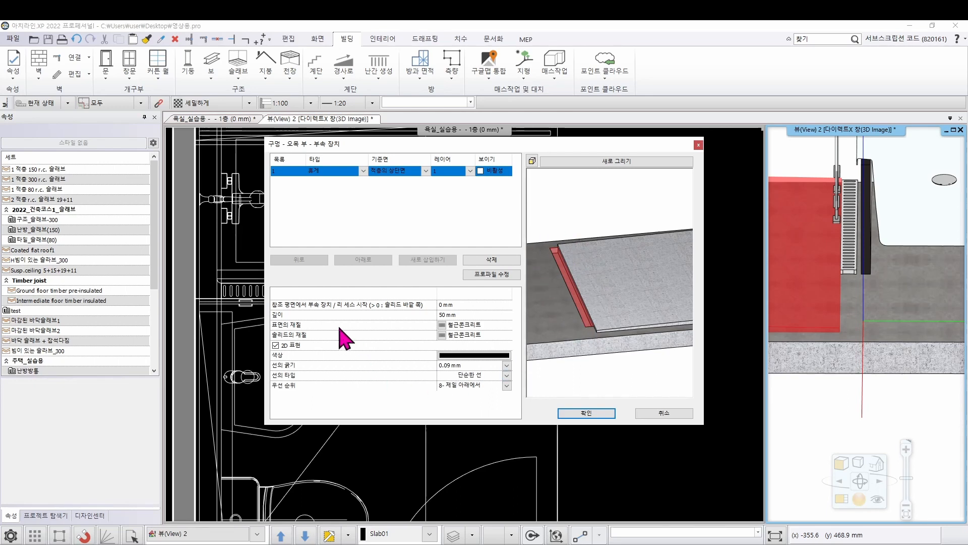
{"action": "left_click", "coordinate": [268, 313]}
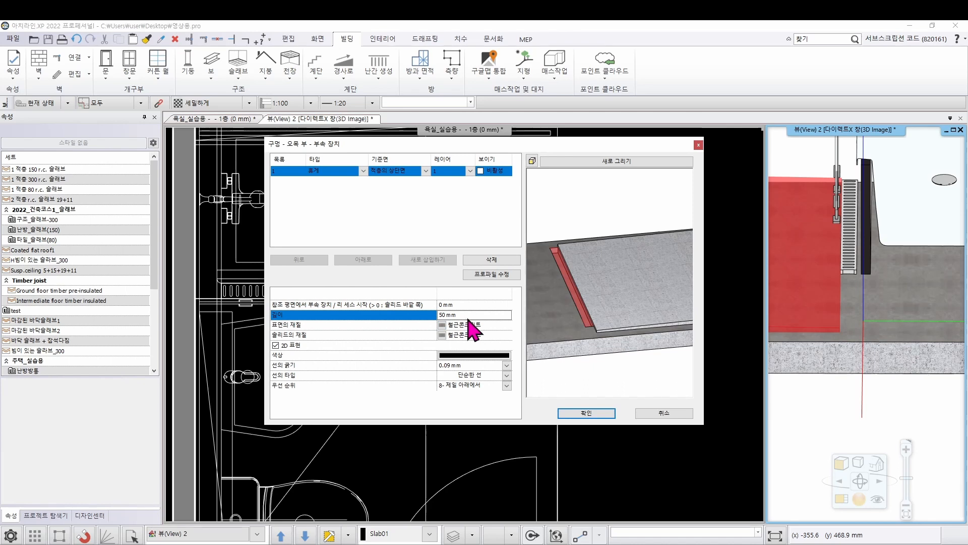
{"action": "left_click", "coordinate": [586, 415]}
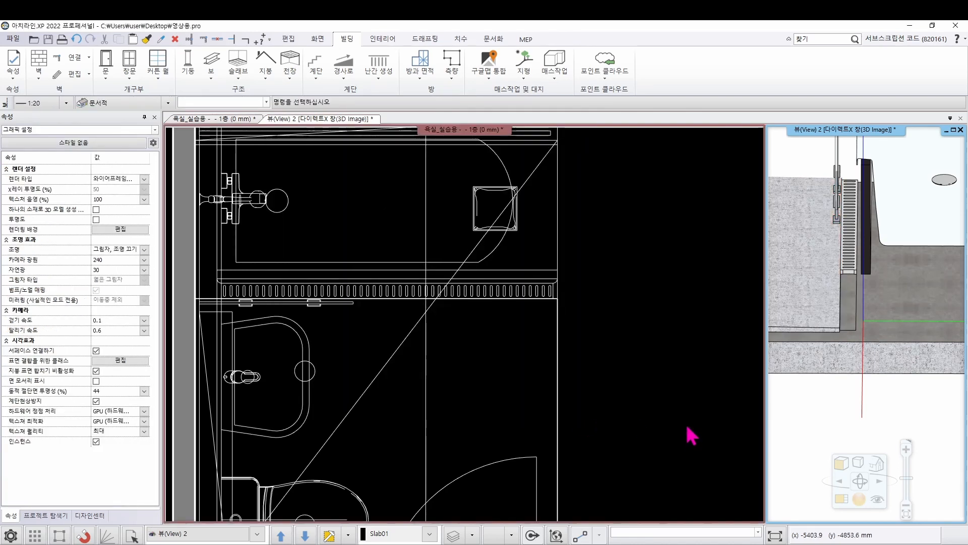
Examine the slab recess and the end of the trench drain up close in the enlarged 3D view
{"action": "right_click", "coordinate": [870, 289]}
{"action": "left_click", "coordinate": [813, 433]}
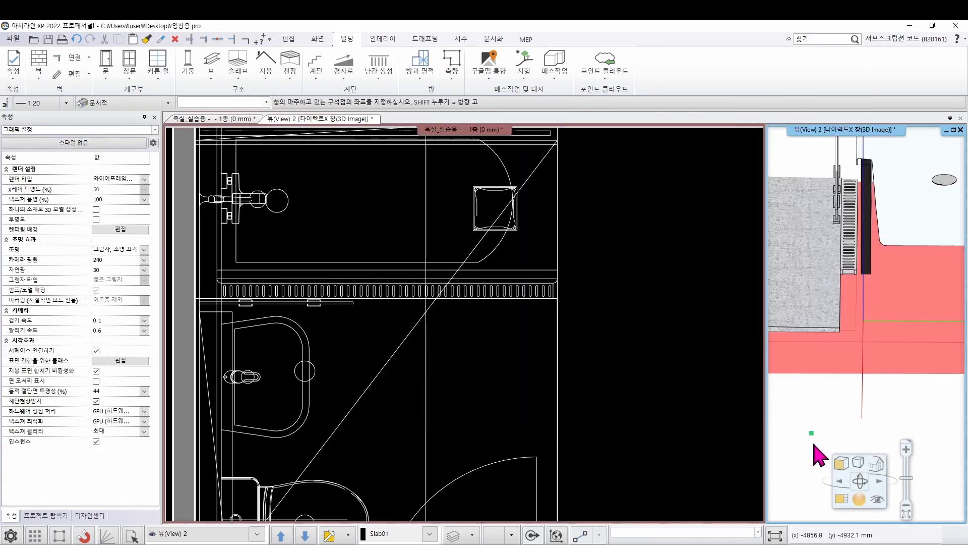
{"action": "left_click", "coordinate": [841, 501]}
{"action": "scroll", "coordinate": [514, 434], "scroll_direction": "up", "scroll_amount": 5}
{"action": "middle_click_drag", "start_coordinate": [519, 363], "coordinate": [471, 361]}
{"action": "scroll", "coordinate": [434, 419], "scroll_direction": "up", "scroll_amount": 5}
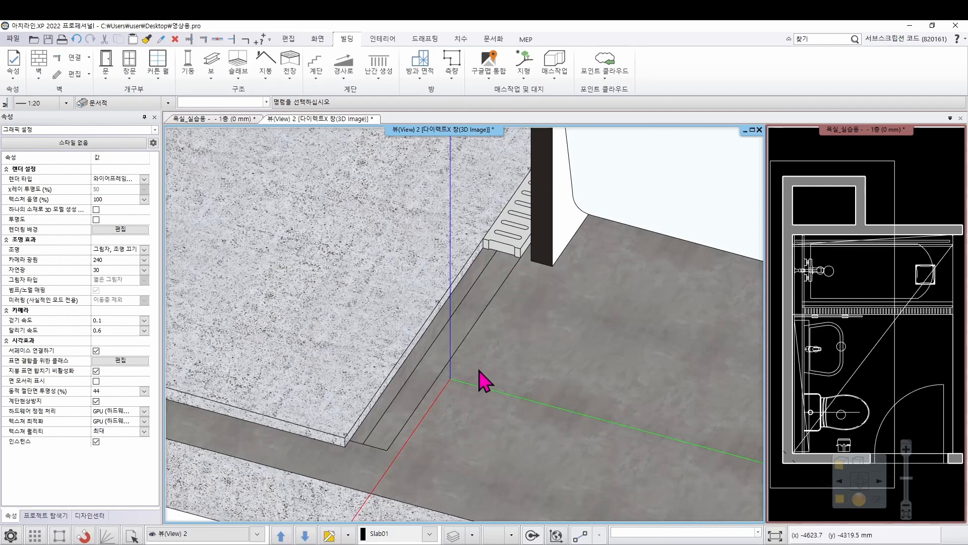
{"action": "scroll", "coordinate": [487, 380], "scroll_direction": "down", "scroll_amount": 1}
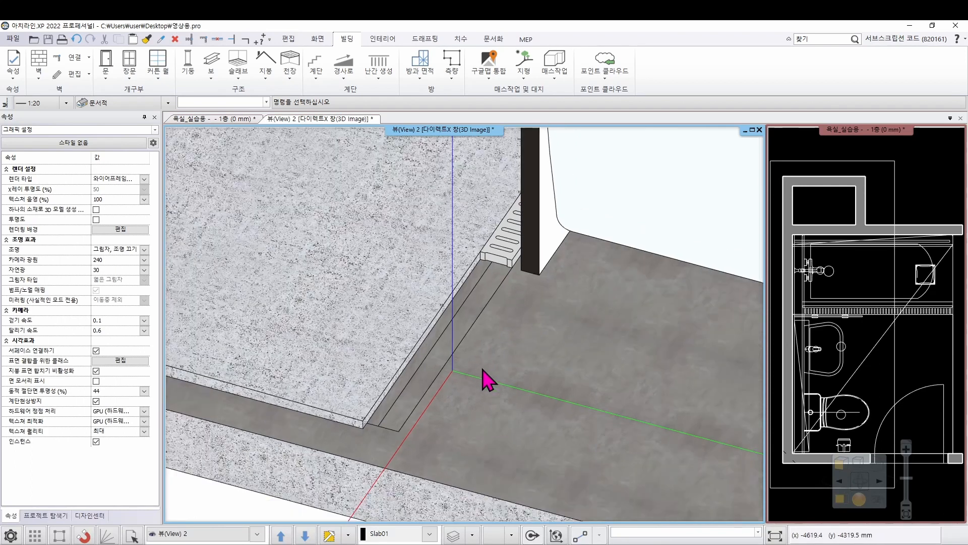
{"action": "scroll", "coordinate": [486, 381], "scroll_direction": "down", "scroll_amount": 1}
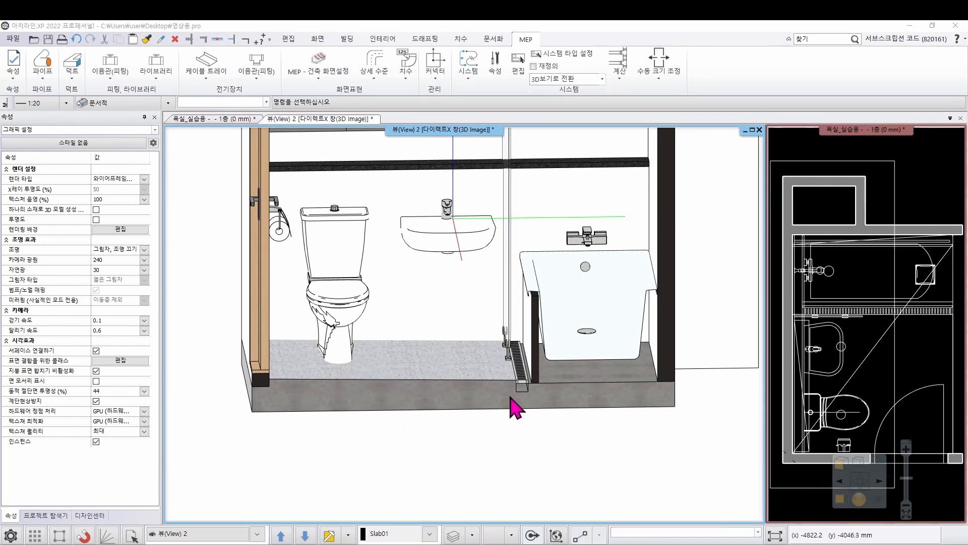
Make Terrain the current layer and hide the Slab01 layer in the layer manager
{"action": "left_click", "coordinate": [480, 535]}
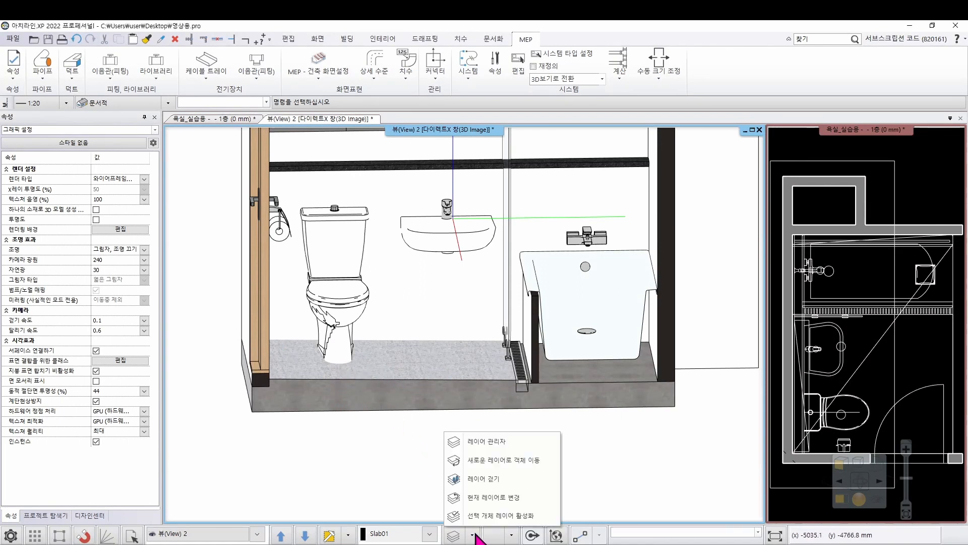
{"action": "left_click", "coordinate": [494, 440]}
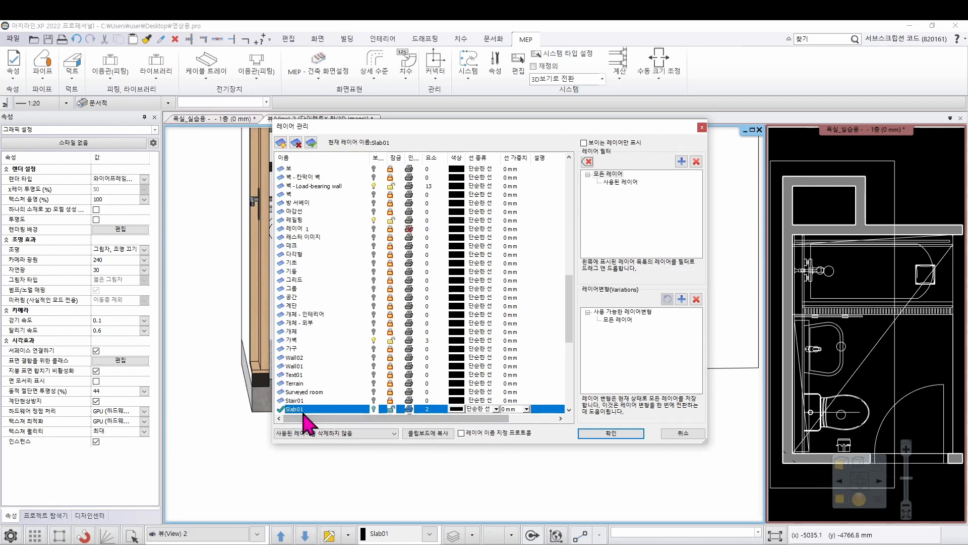
{"action": "left_click", "coordinate": [298, 384]}
{"action": "left_click", "coordinate": [310, 142]}
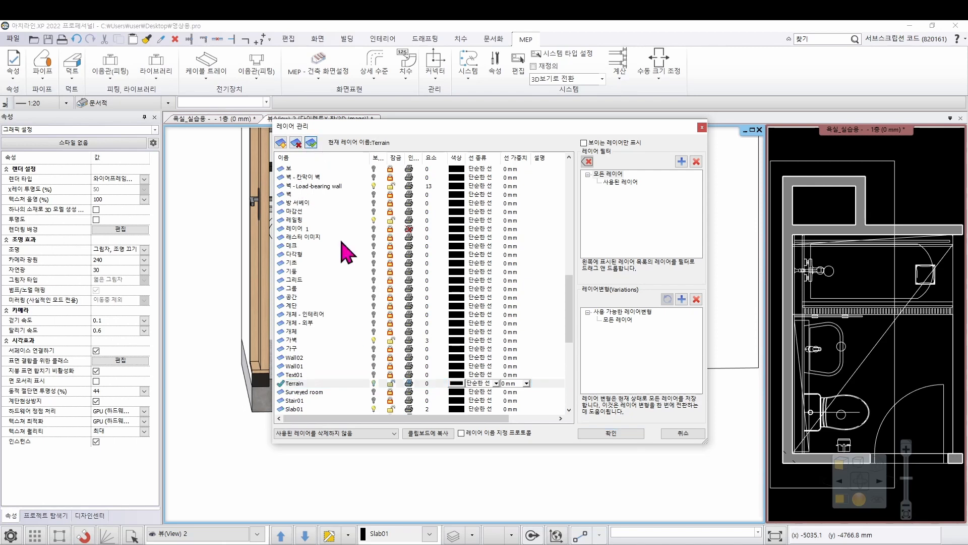
{"action": "left_click", "coordinate": [302, 409]}
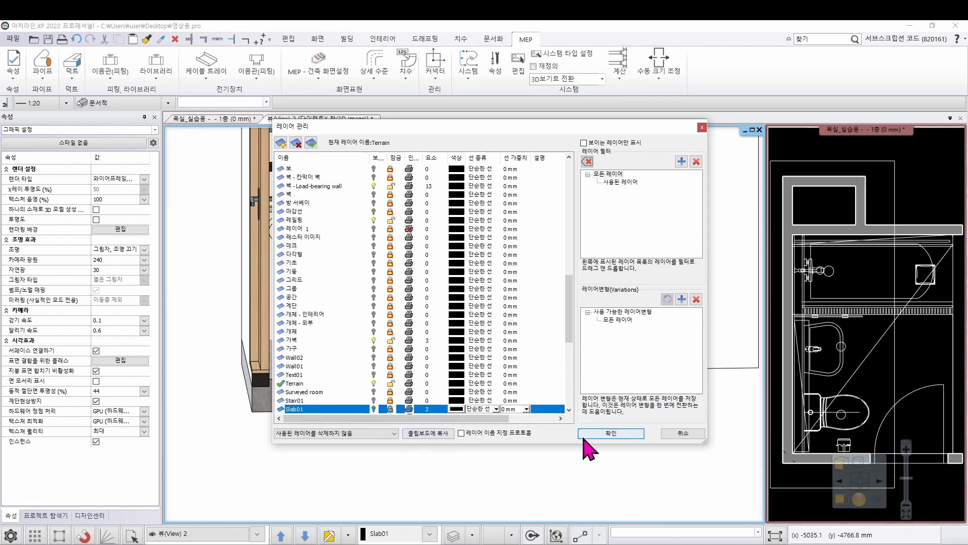
{"action": "left_click", "coordinate": [597, 434]}
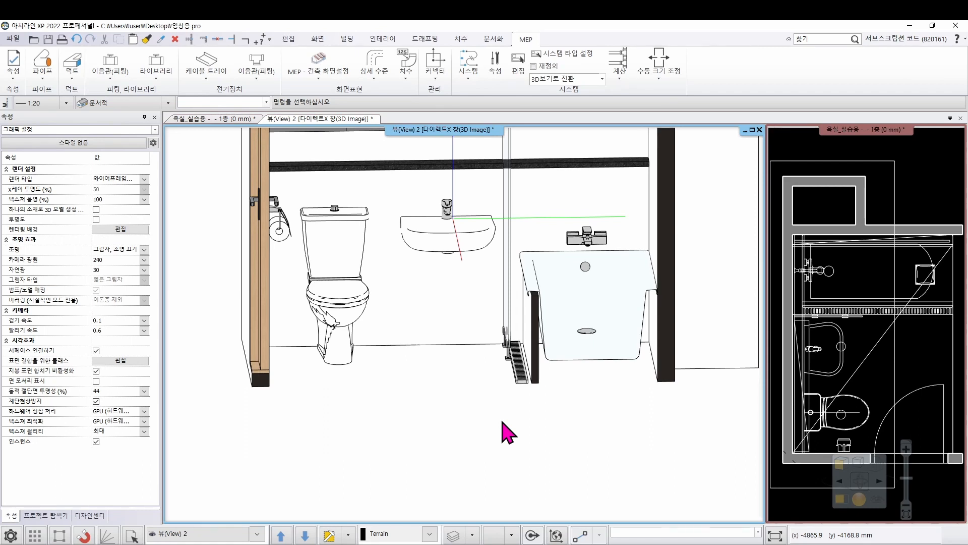
Inspect the toilet, washbasin and bathtub one by one, then view the fixtures from below in the 3D view
{"action": "left_click", "coordinate": [337, 305]}
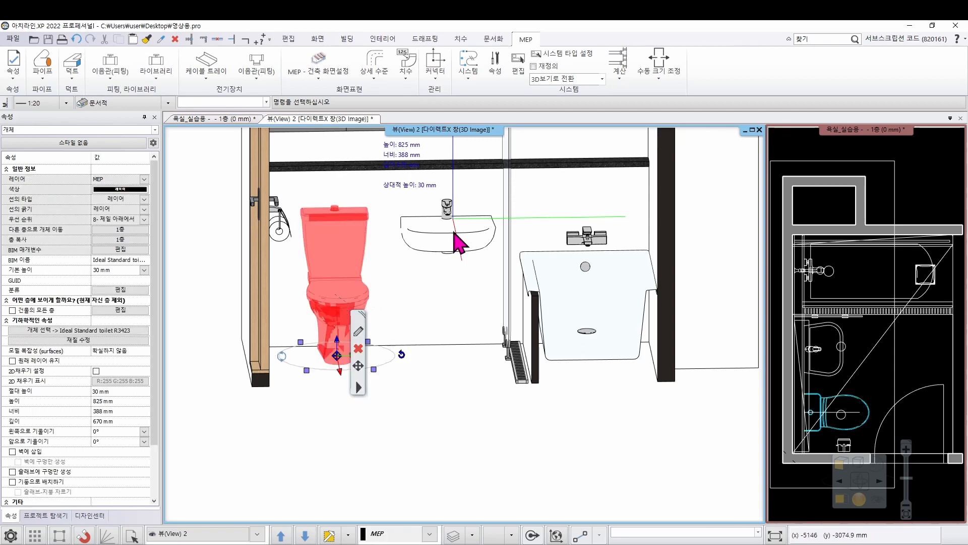
{"action": "left_click", "coordinate": [459, 239]}
{"action": "left_click", "coordinate": [594, 315]}
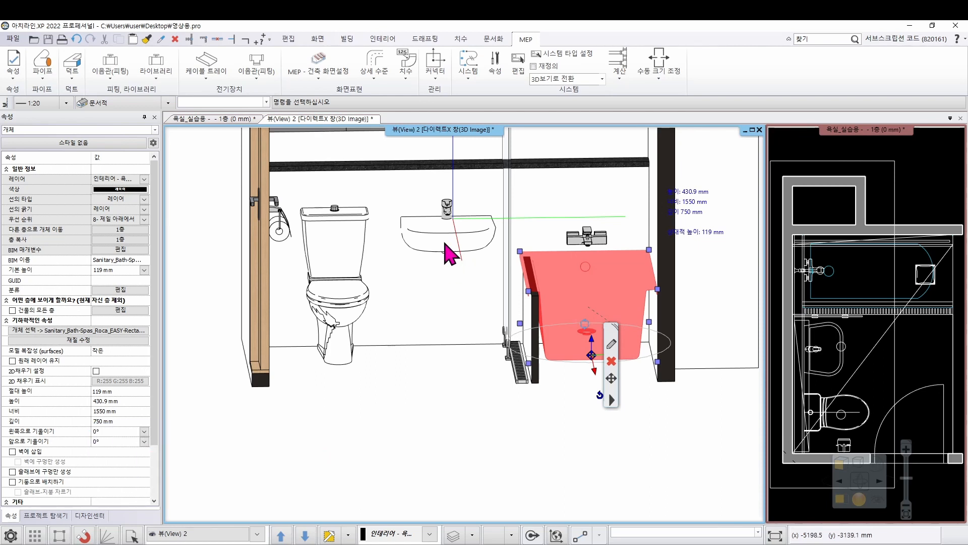
{"action": "middle_click_drag", "start_coordinate": [394, 375], "coordinate": [388, 317]}
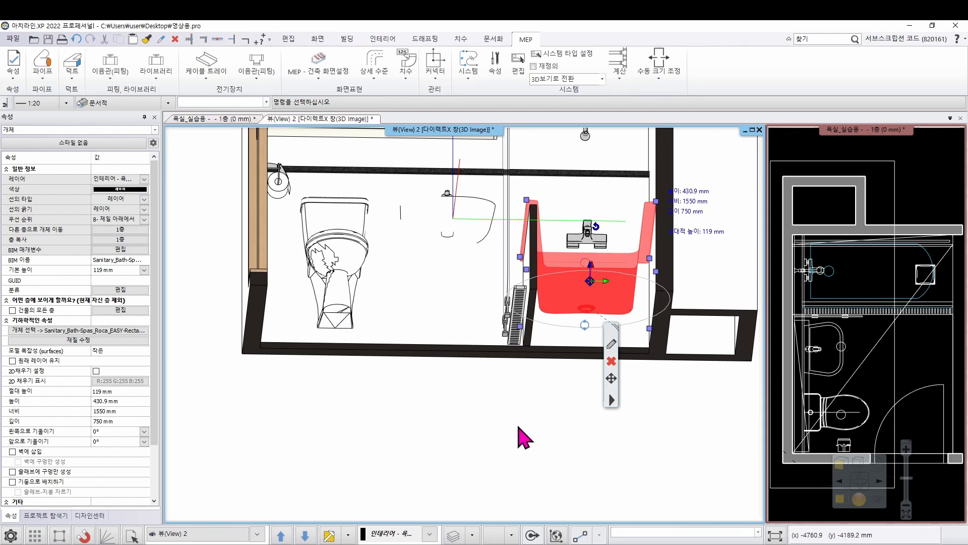
{"action": "left_click", "coordinate": [512, 440]}
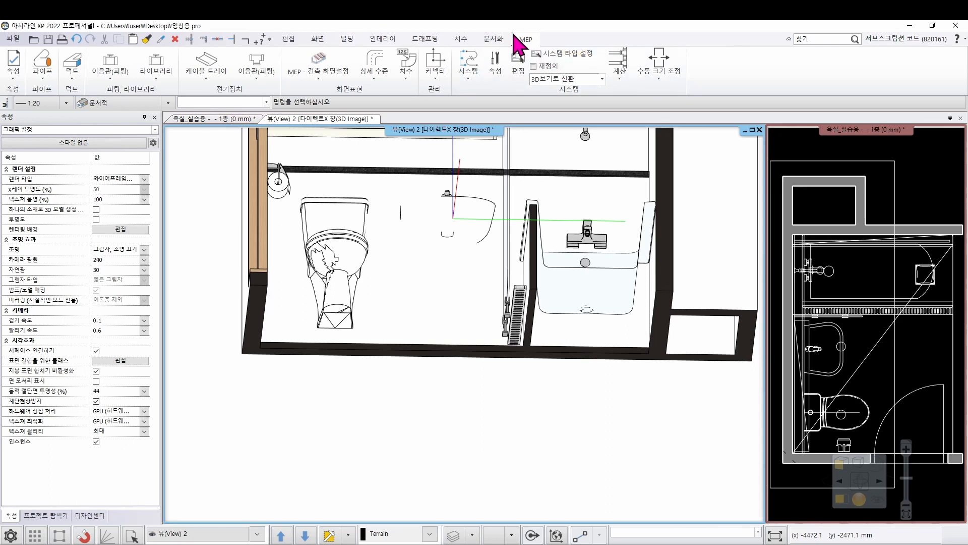
Place a round pipe connector with a 40 mm radius on the flat face at the underside of the toilet
{"action": "left_click", "coordinate": [436, 83]}
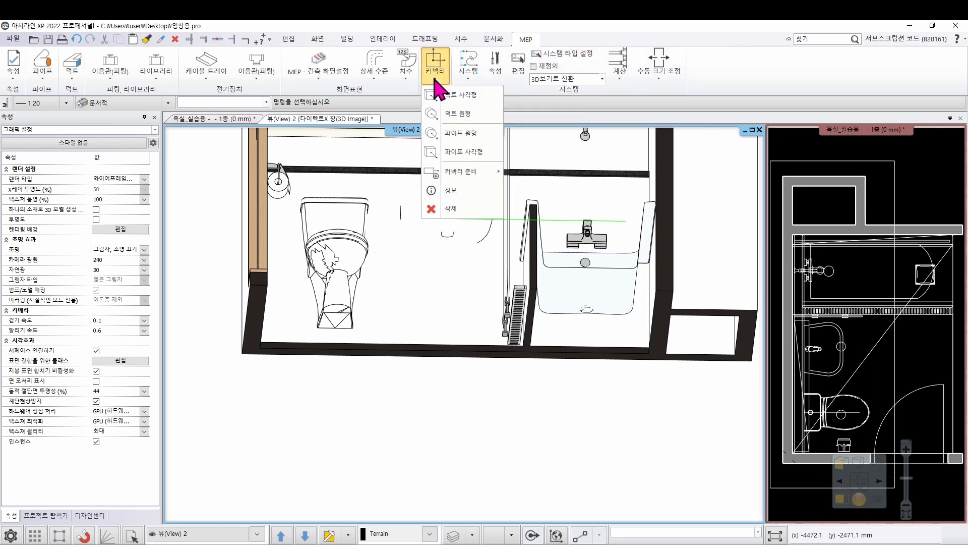
{"action": "left_click", "coordinate": [478, 137]}
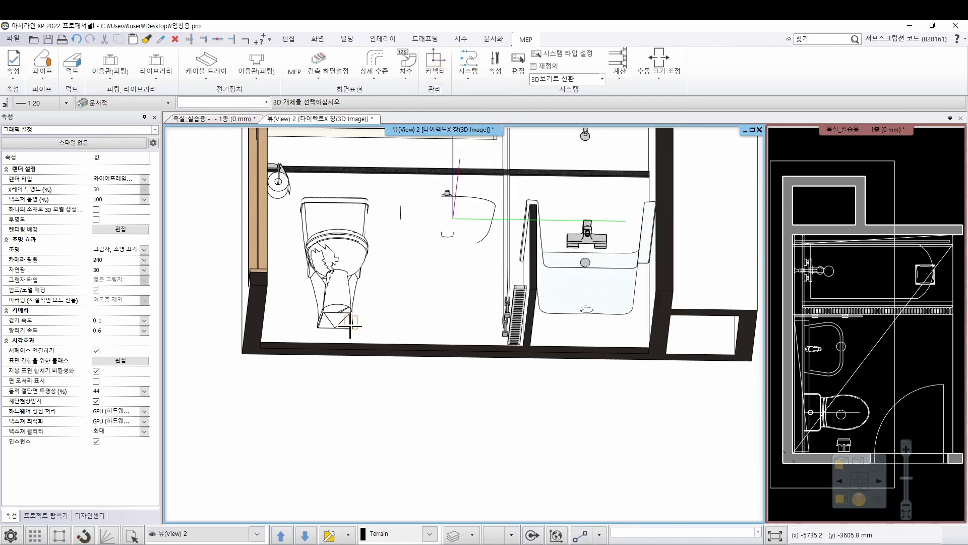
{"action": "middle_click_drag", "start_coordinate": [349, 329], "coordinate": [342, 311]}
{"action": "scroll", "coordinate": [343, 313], "scroll_direction": "up", "scroll_amount": 6}
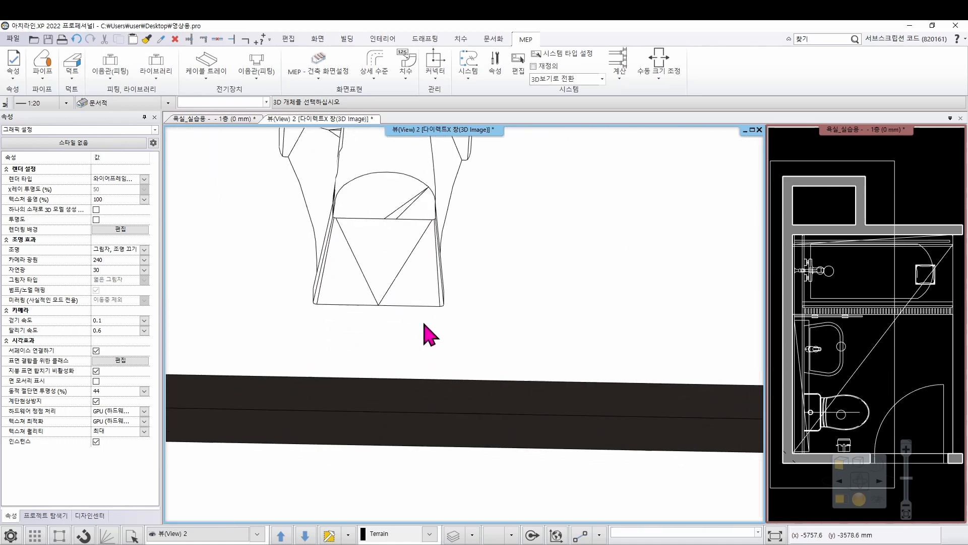
{"action": "middle_click_drag", "start_coordinate": [420, 326], "coordinate": [418, 329], "text": "shift"}
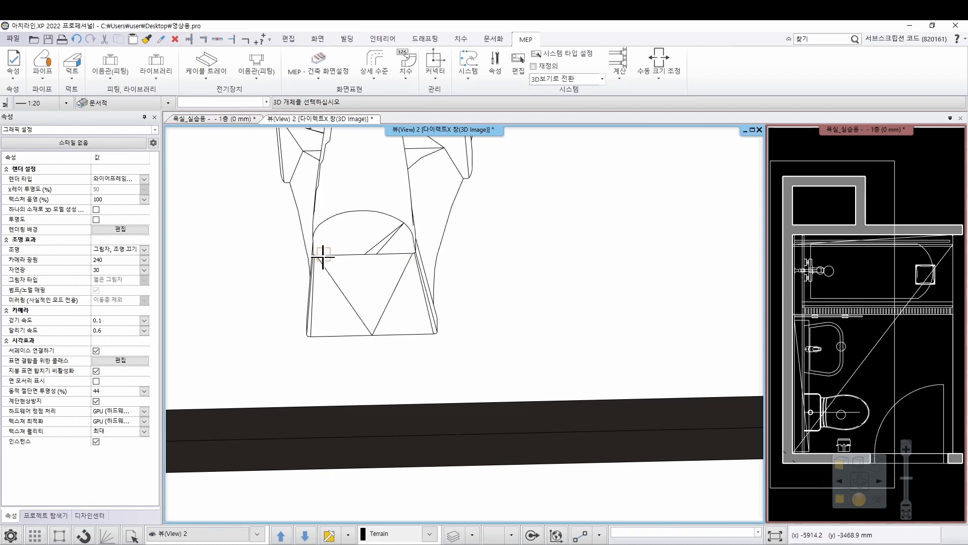
{"action": "left_click", "coordinate": [364, 283]}
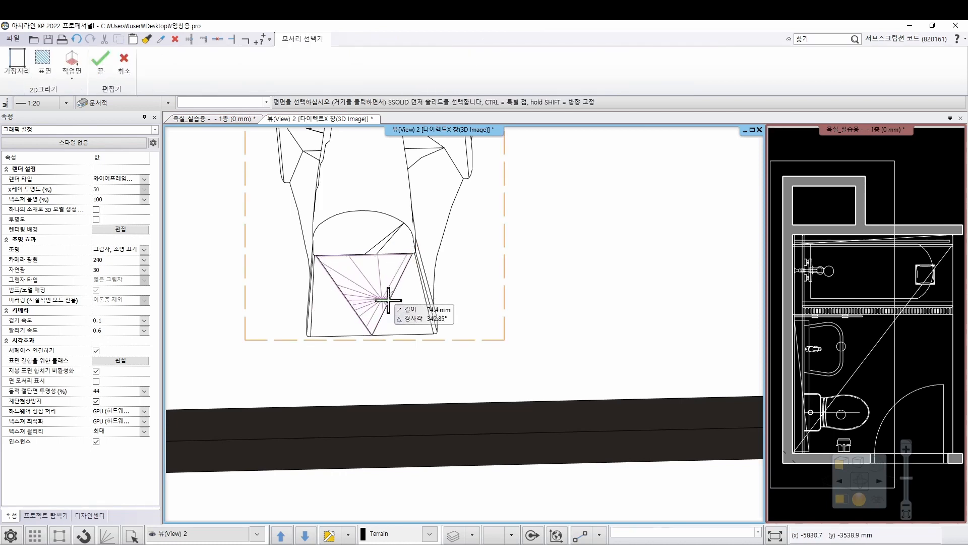
{"action": "left_click", "coordinate": [367, 282]}
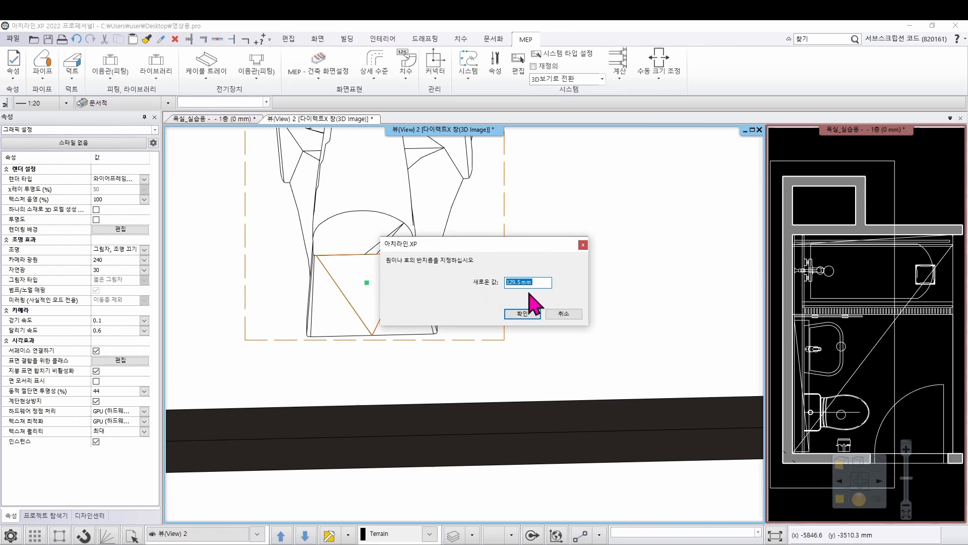
{"action": "type", "text": "40"}
{"action": "left_click", "coordinate": [522, 314]}
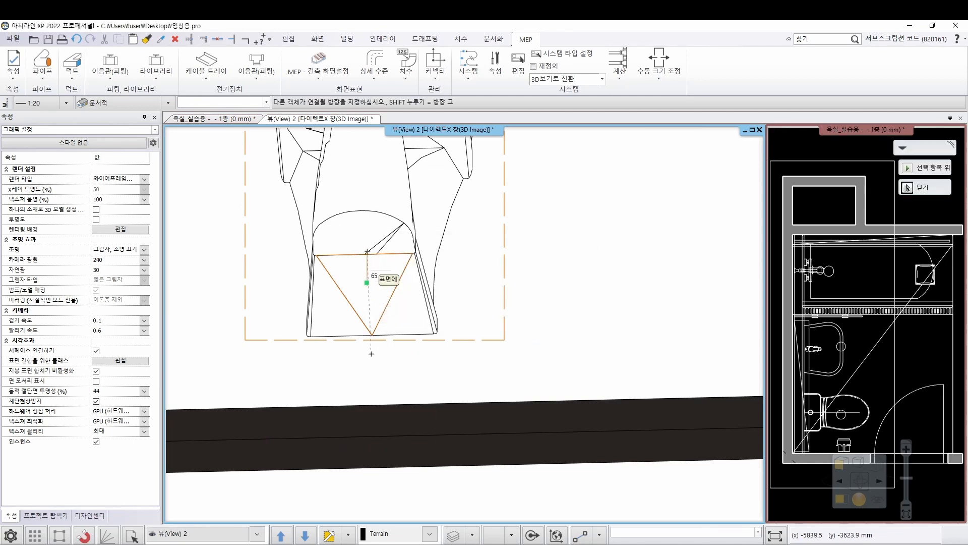
Direct the toilet's pipe connector straight down, accepting the 50 mm value and the default connector properties
{"action": "scroll", "coordinate": [391, 284], "scroll_direction": "down", "scroll_amount": 4}
{"action": "middle_click_drag", "start_coordinate": [406, 300], "coordinate": [487, 415]}
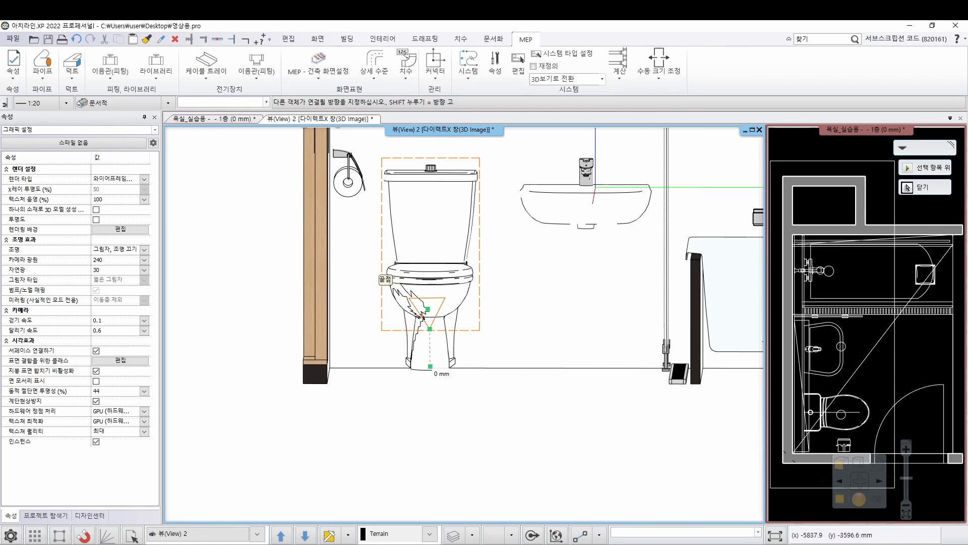
{"action": "left_click", "coordinate": [427, 423]}
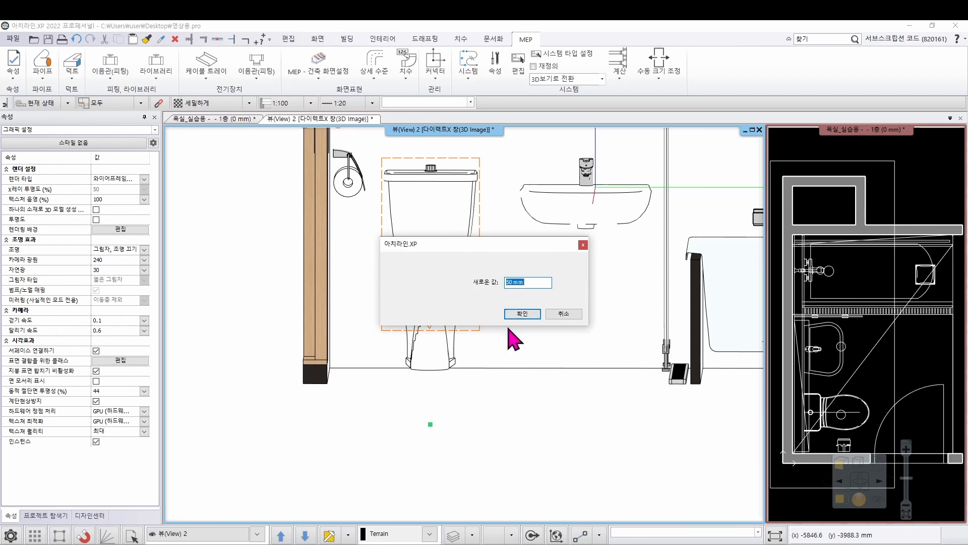
{"action": "left_click", "coordinate": [530, 316]}
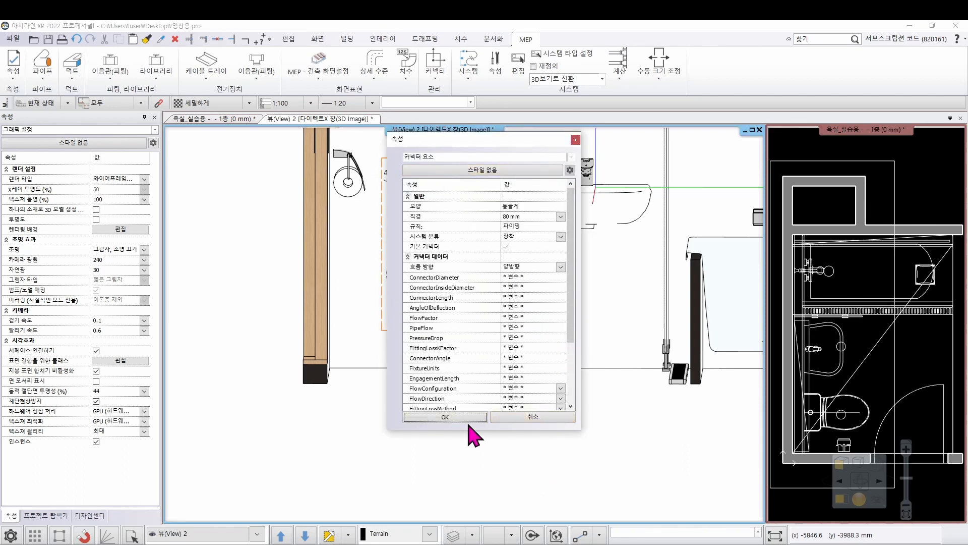
{"action": "left_click", "coordinate": [454, 418]}
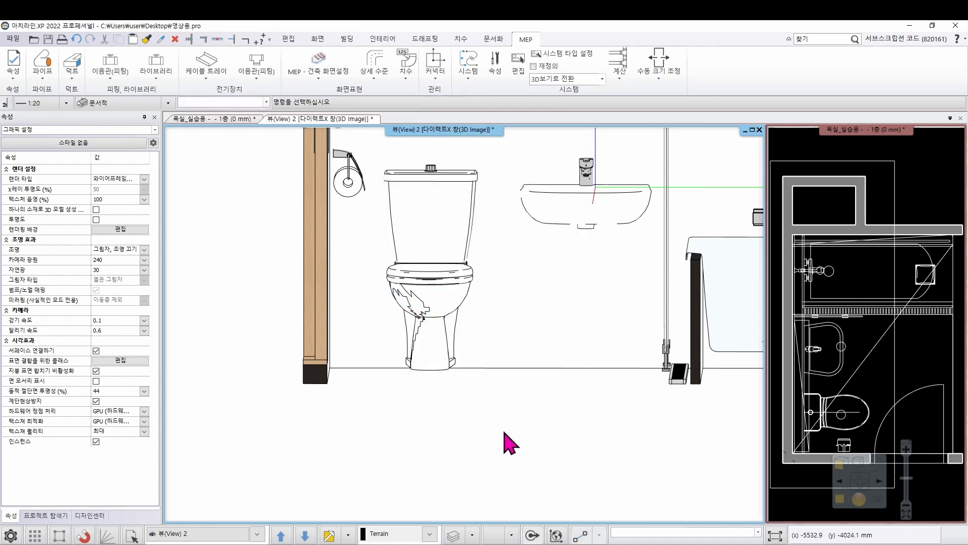
Select the toilet and check its new pipe connector from below
{"action": "middle_click_drag", "start_coordinate": [502, 418], "coordinate": [500, 370]}
{"action": "scroll", "coordinate": [444, 328], "scroll_direction": "up", "scroll_amount": 5}
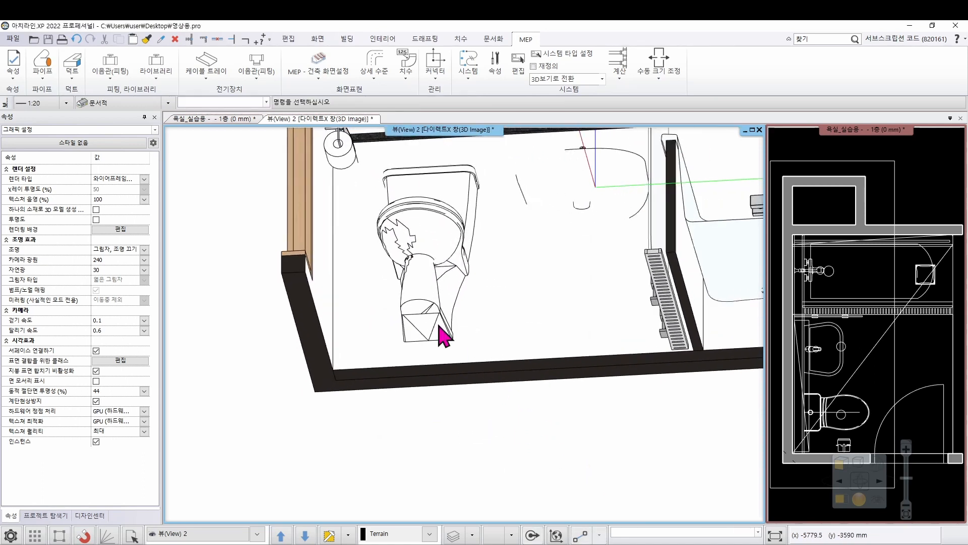
{"action": "left_click", "coordinate": [453, 341]}
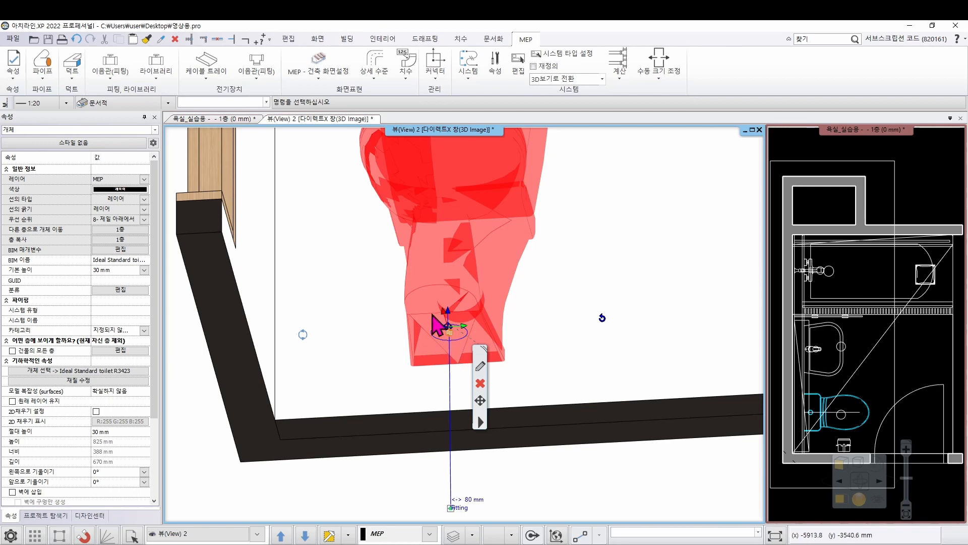
{"action": "left_click", "coordinate": [579, 470]}
Place a round pipe connector with a 15 mm radius on the circular drain outlet under the washbasin
{"action": "scroll", "coordinate": [595, 449], "scroll_direction": "down", "scroll_amount": 3}
{"action": "scroll", "coordinate": [594, 432], "scroll_direction": "down", "scroll_amount": 3}
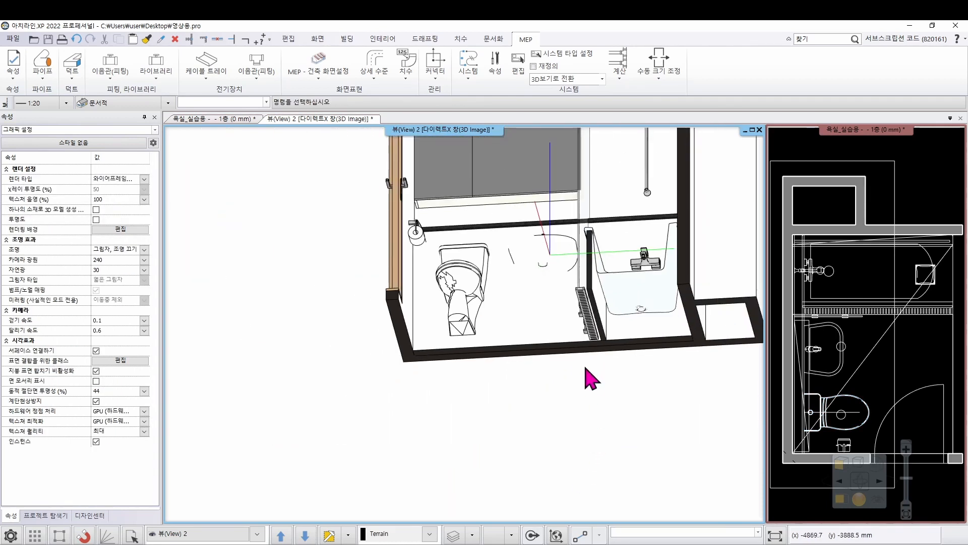
{"action": "middle_click_drag", "start_coordinate": [583, 367], "coordinate": [585, 384]}
{"action": "scroll", "coordinate": [543, 265], "scroll_direction": "up", "scroll_amount": 5}
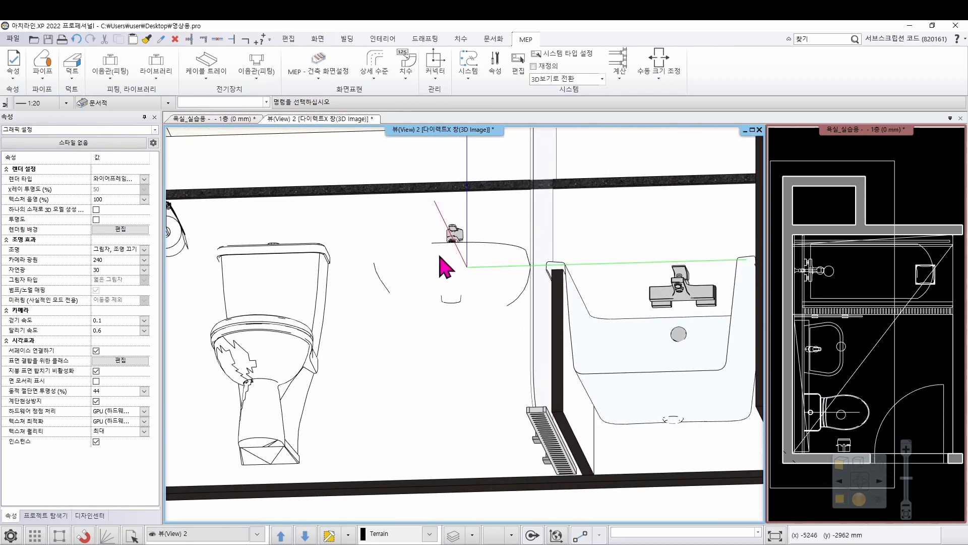
{"action": "left_click", "coordinate": [436, 76]}
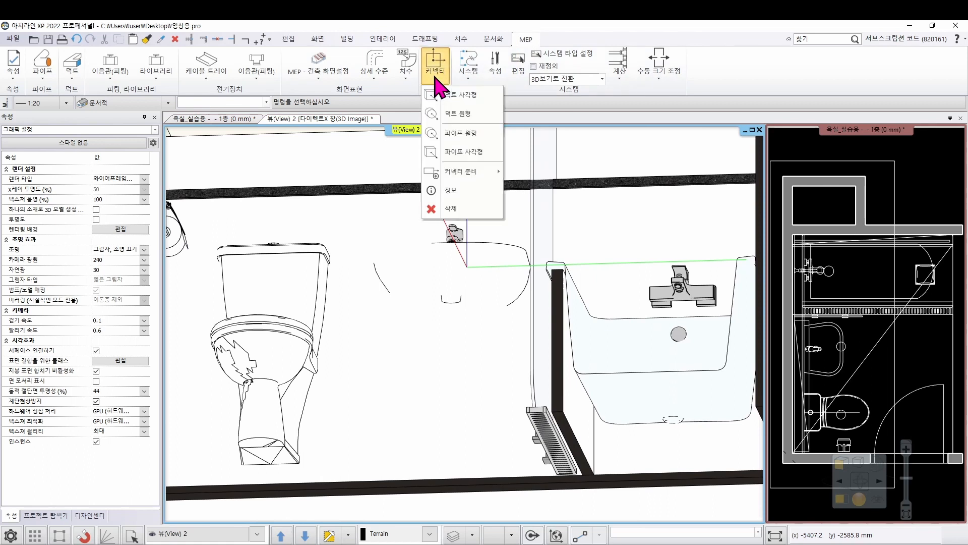
{"action": "left_click", "coordinate": [451, 134]}
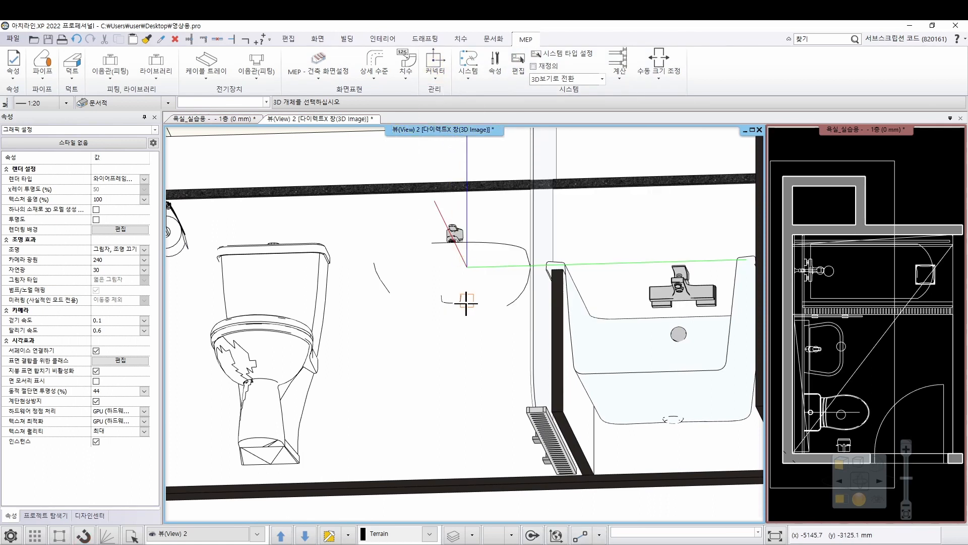
{"action": "left_click", "coordinate": [449, 277]}
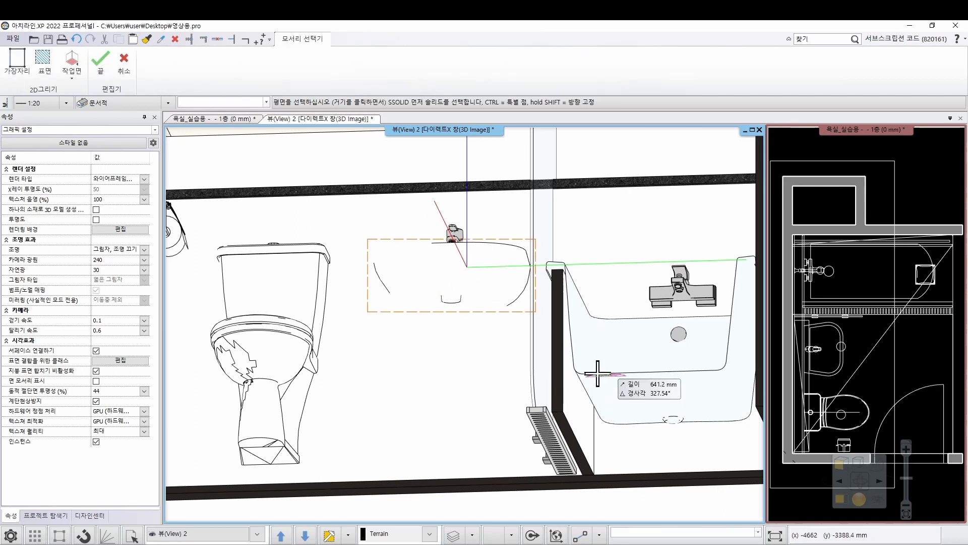
{"action": "scroll", "coordinate": [454, 287], "scroll_direction": "up", "scroll_amount": 4}
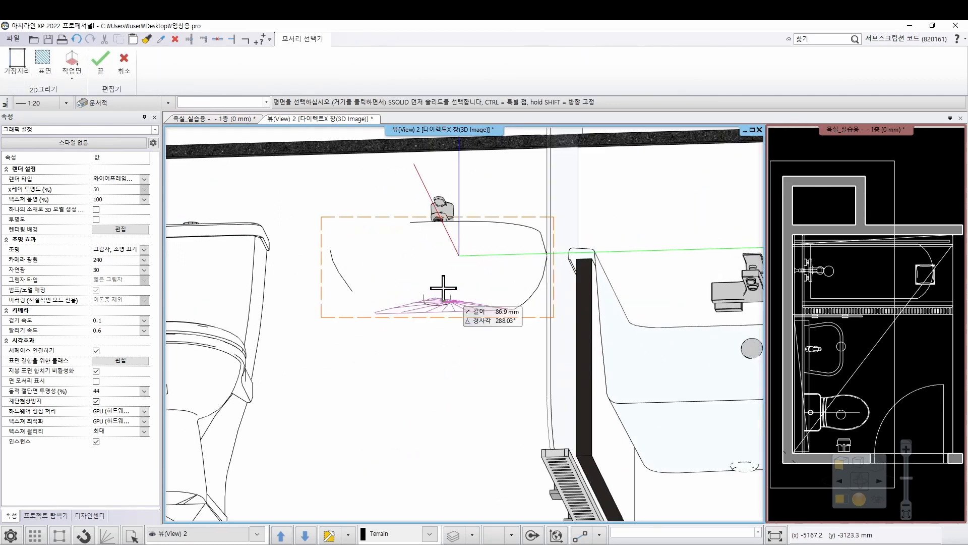
{"action": "middle_click_drag", "start_coordinate": [460, 337], "coordinate": [463, 318]}
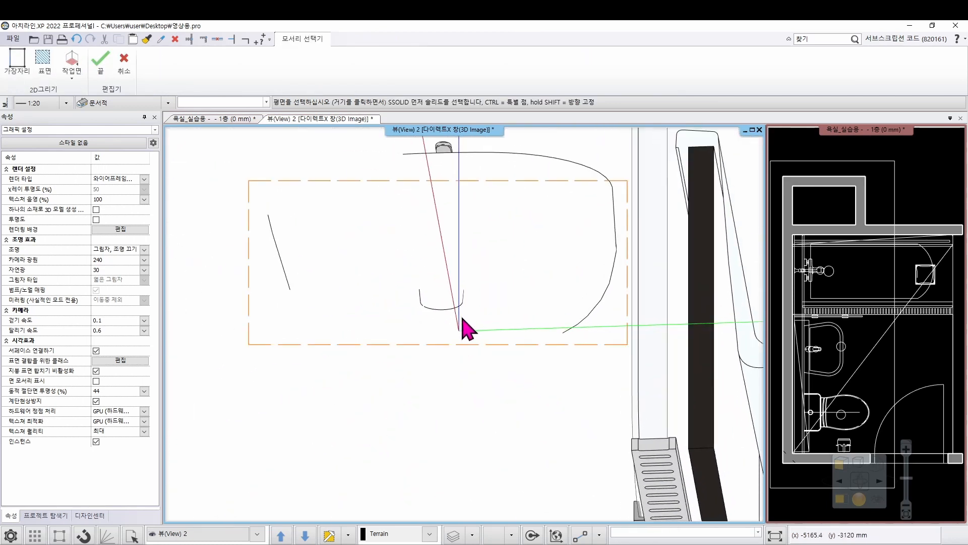
{"action": "left_click", "coordinate": [440, 303]}
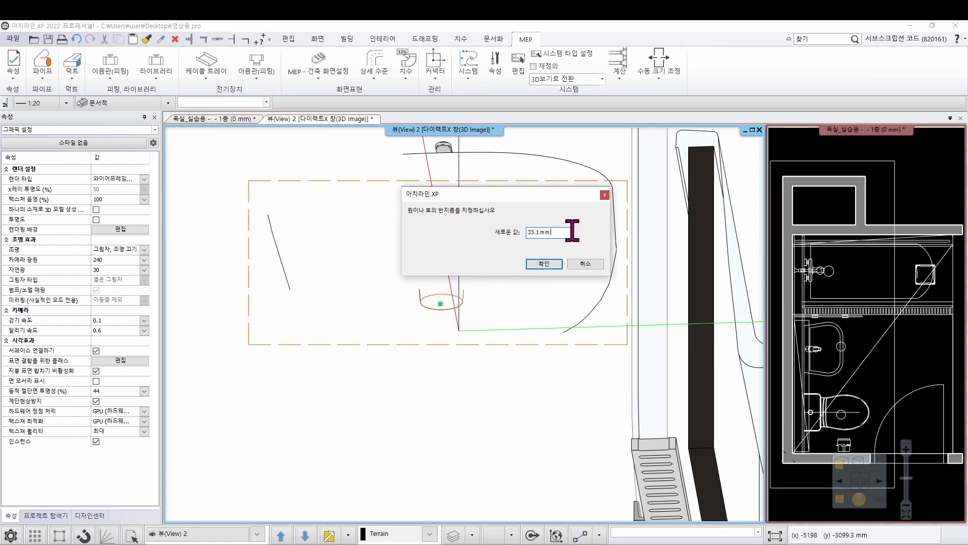
{"action": "type", "text": "15"}
{"action": "left_click", "coordinate": [543, 263]}
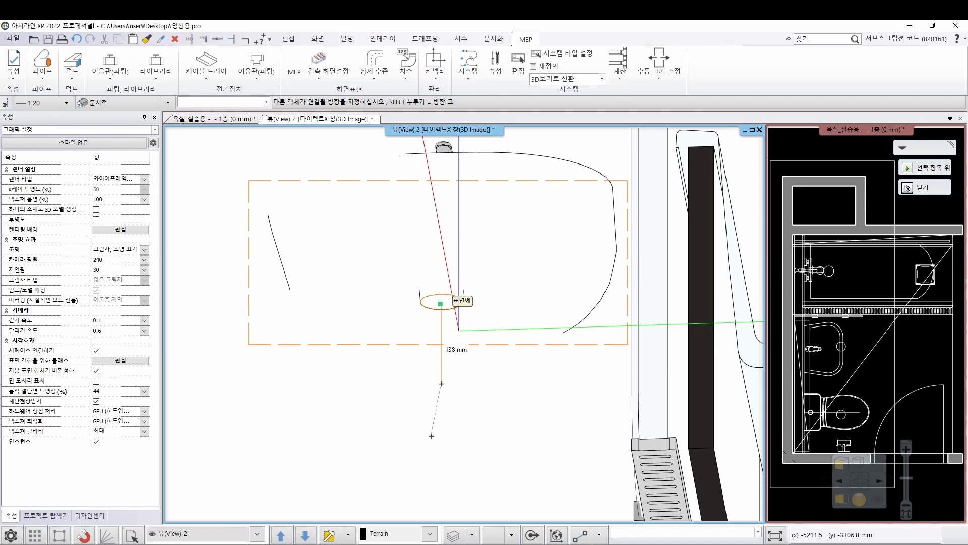
Direct the washbasin's pipe connector downward and accept the default connector properties
{"action": "left_click", "coordinate": [431, 436]}
{"action": "left_click", "coordinate": [525, 313]}
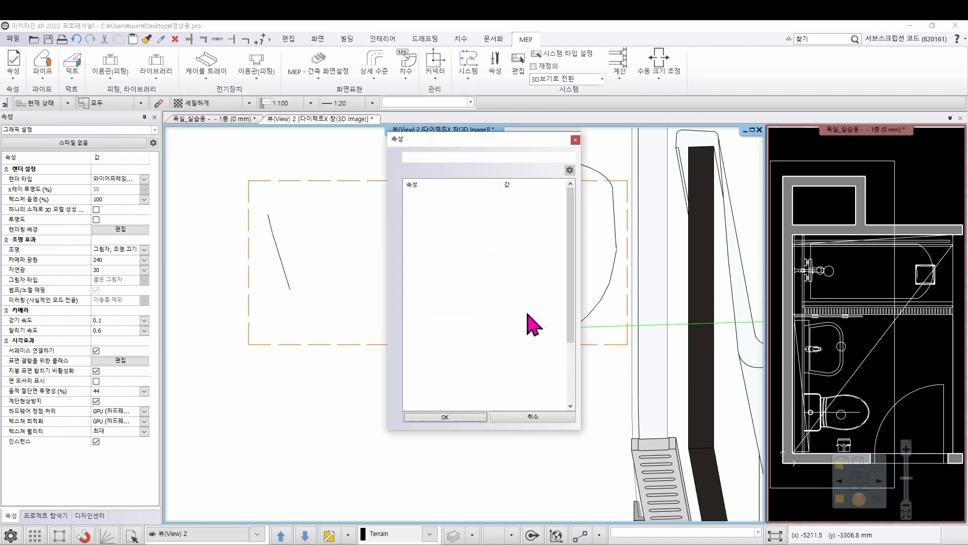
{"action": "left_click", "coordinate": [485, 426]}
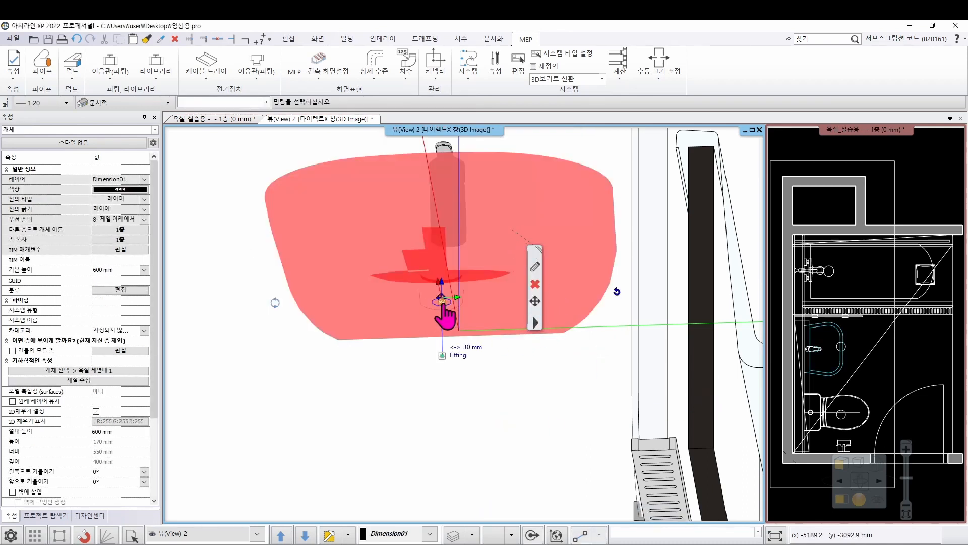
{"action": "right_click", "coordinate": [442, 302]}
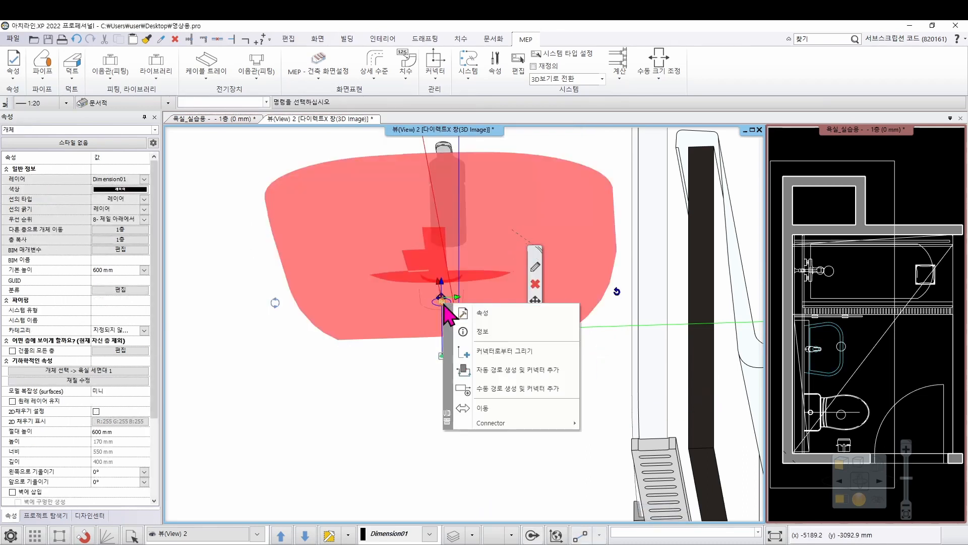
{"action": "left_click", "coordinate": [500, 352]}
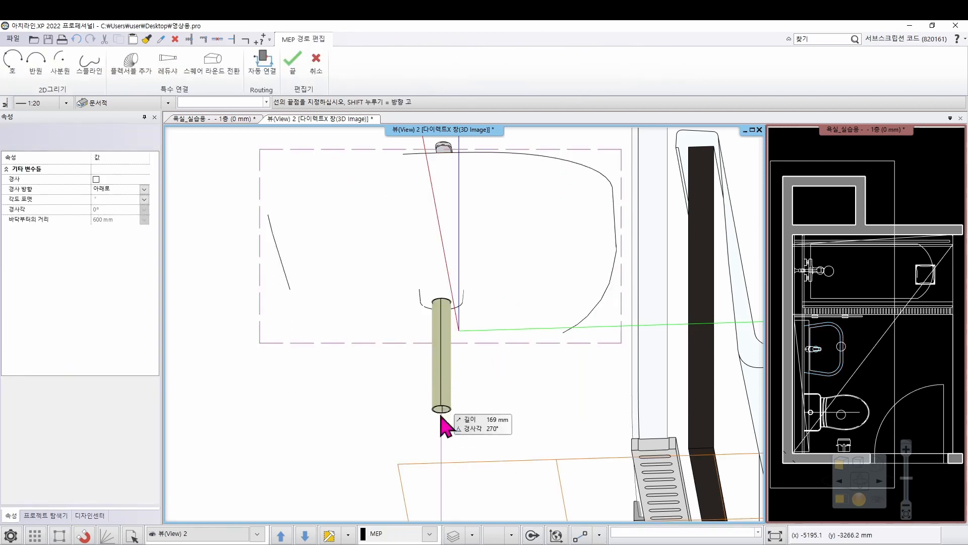
{"action": "key", "text": "Escape"}
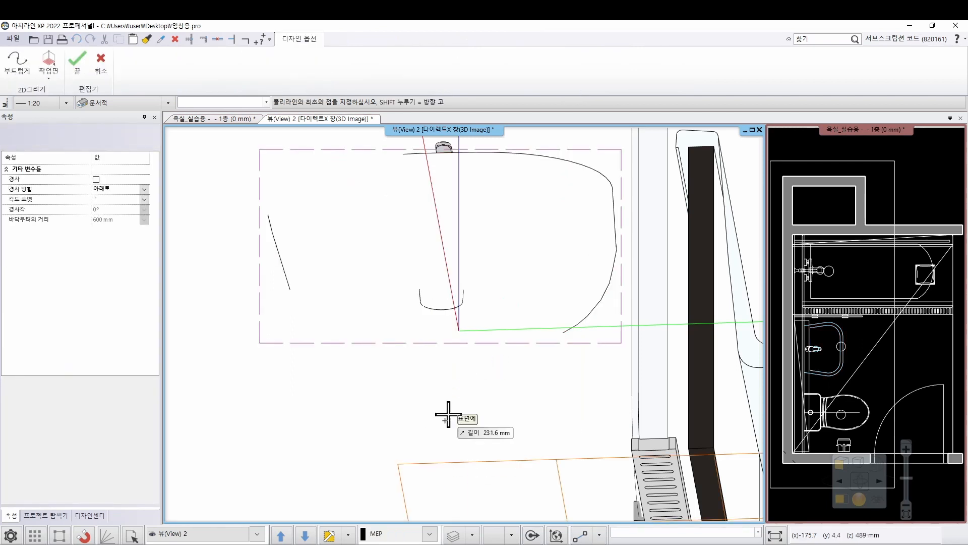
Place a round pipe connector with a 30 mm radius on the circular drain outlet under the bathtub
{"action": "scroll", "coordinate": [499, 265], "scroll_direction": "down", "scroll_amount": 3}
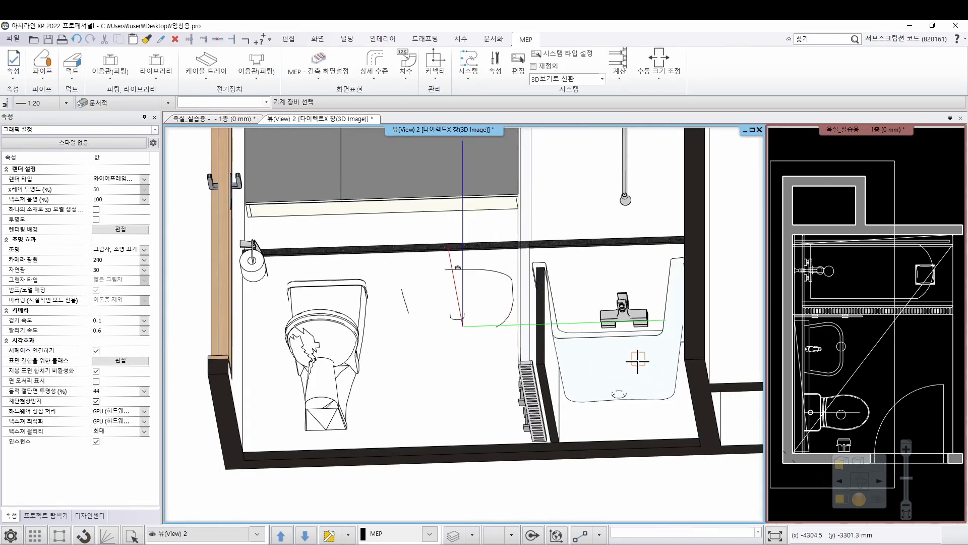
{"action": "scroll", "coordinate": [625, 383], "scroll_direction": "up", "scroll_amount": 4}
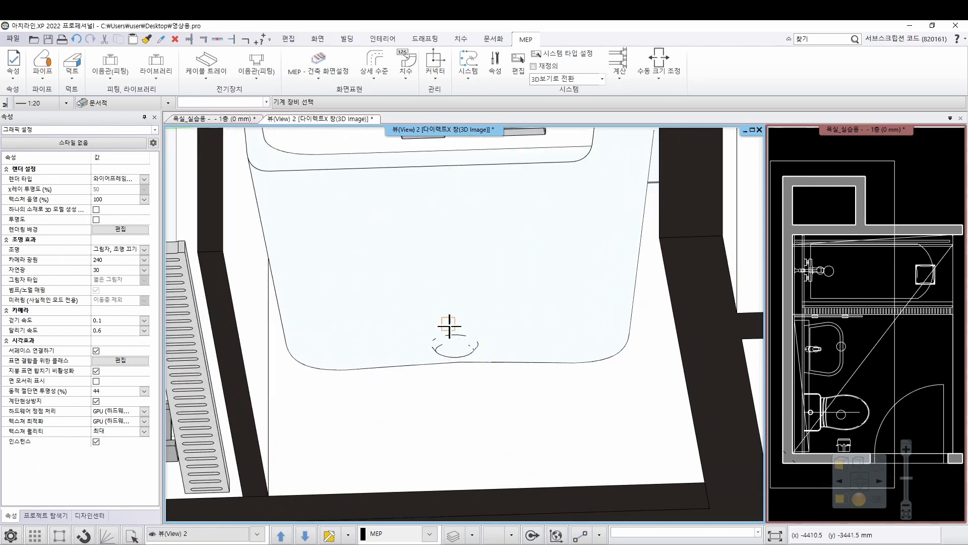
{"action": "middle_click_drag", "start_coordinate": [472, 358], "coordinate": [494, 335]}
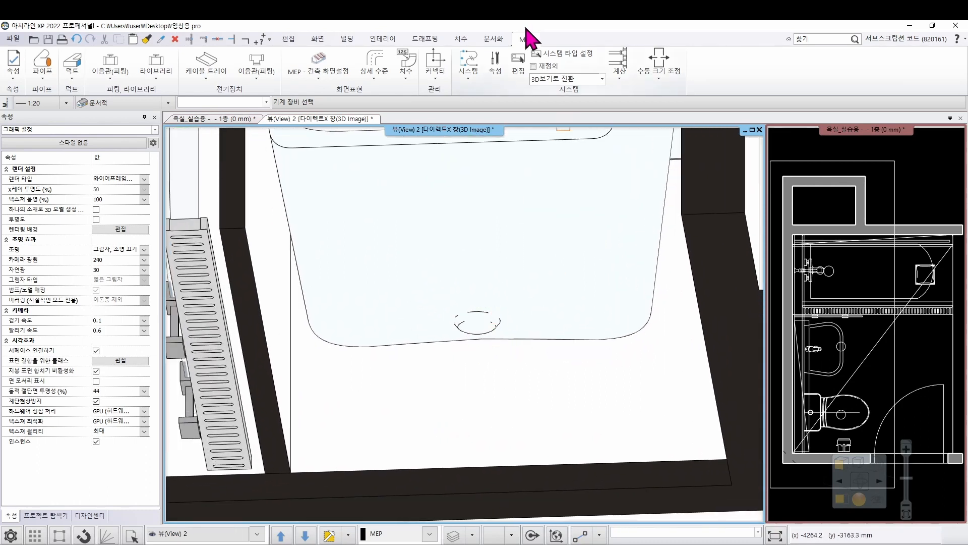
{"action": "left_click", "coordinate": [432, 80]}
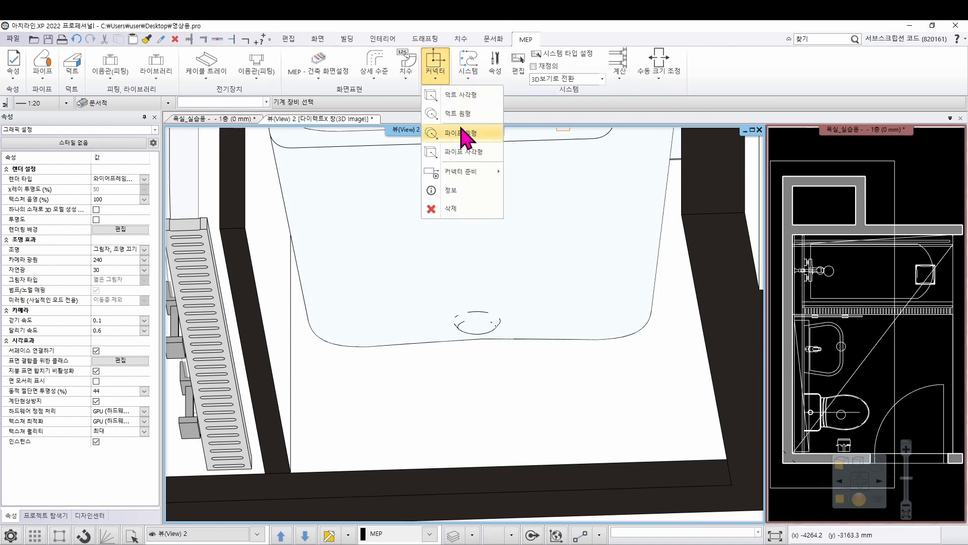
{"action": "left_click", "coordinate": [460, 151]}
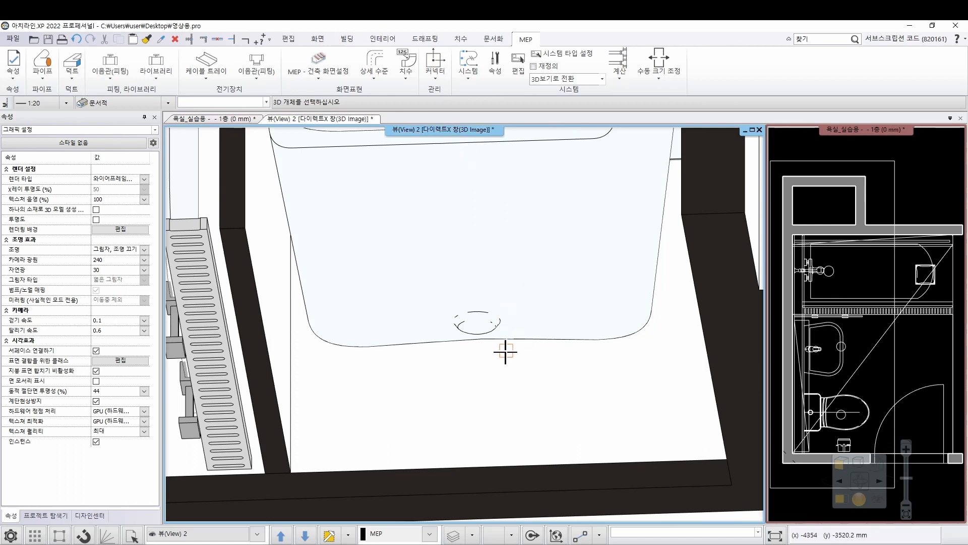
{"action": "left_click", "coordinate": [521, 292]}
{"action": "scroll", "coordinate": [471, 316], "scroll_direction": "up", "scroll_amount": 3}
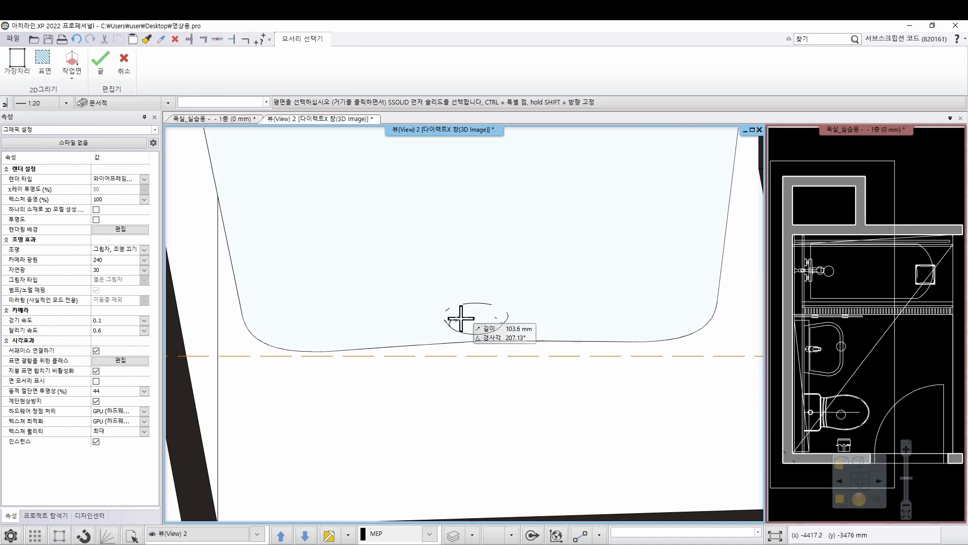
{"action": "scroll", "coordinate": [482, 328], "scroll_direction": "up", "scroll_amount": 3}
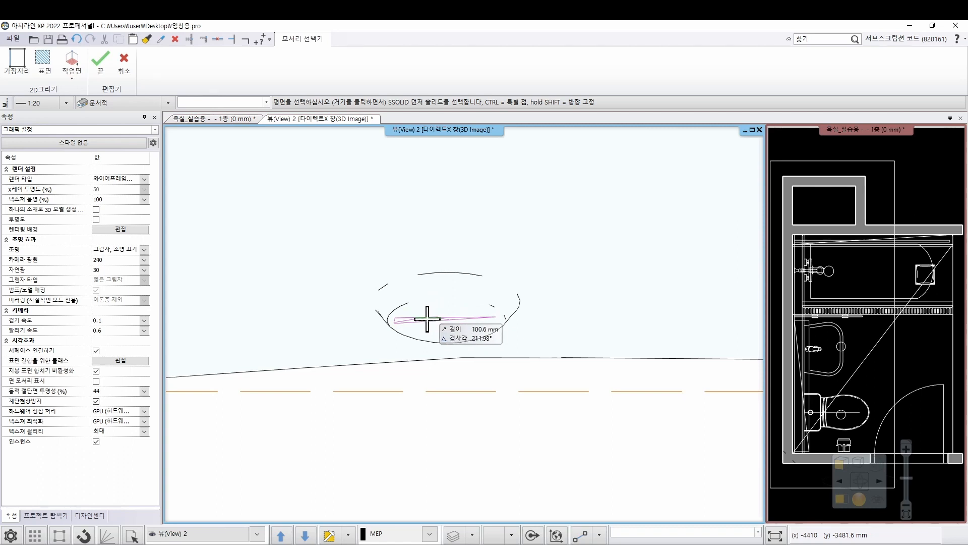
{"action": "left_click", "coordinate": [427, 318]}
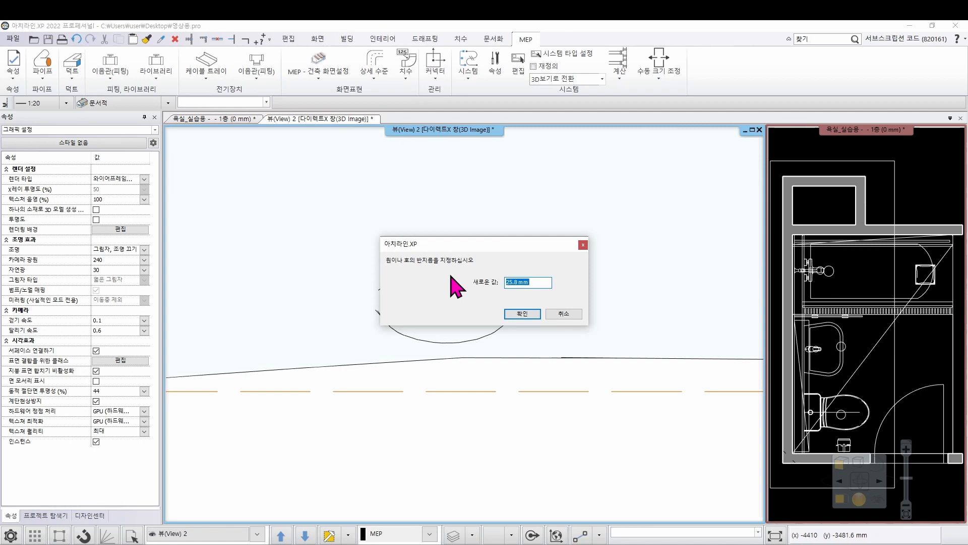
{"action": "type", "text": "20"}
{"action": "left_click", "coordinate": [524, 314]}
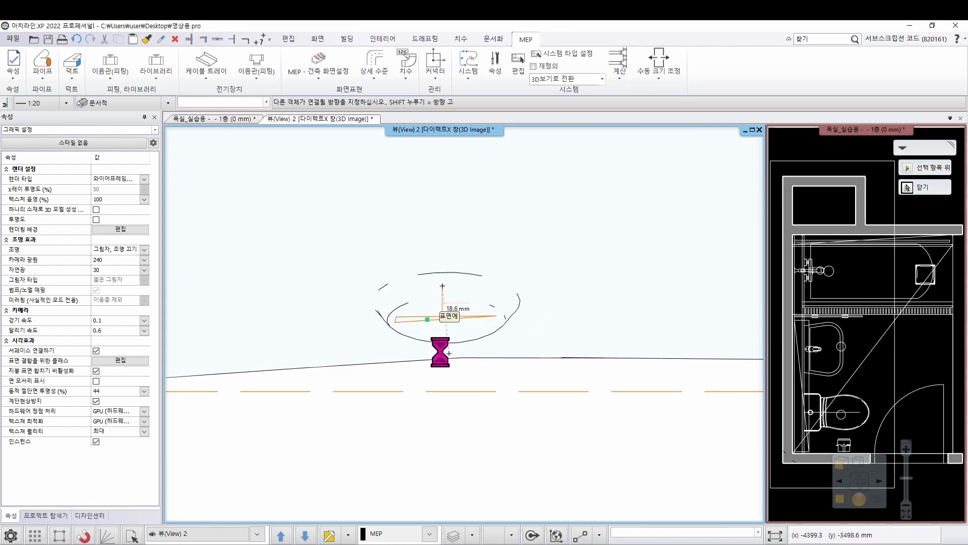
Direct the bathtub's pipe connector straight down, accepting the 50 mm value and the default connector properties
{"action": "scroll", "coordinate": [462, 378], "scroll_direction": "down", "scroll_amount": 5}
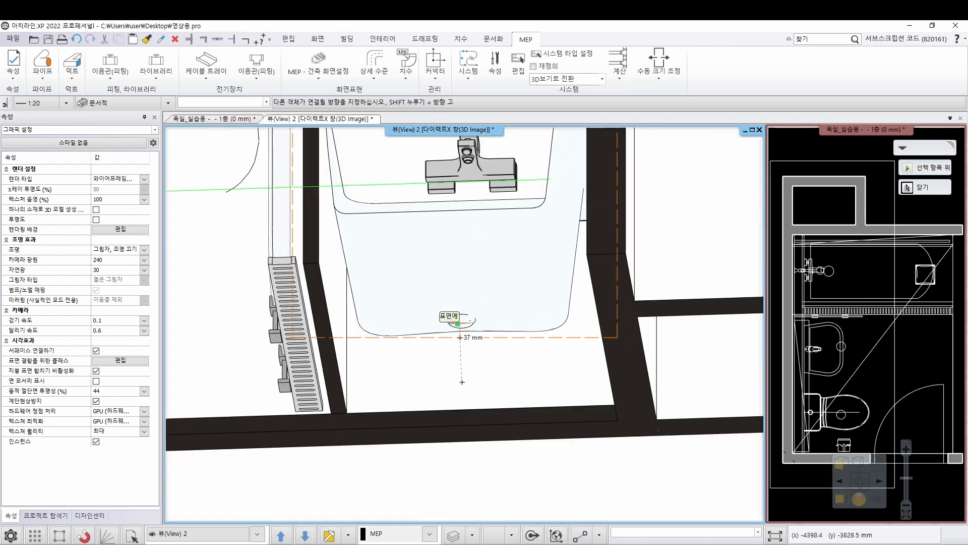
{"action": "middle_click_drag", "start_coordinate": [462, 383], "coordinate": [465, 435]}
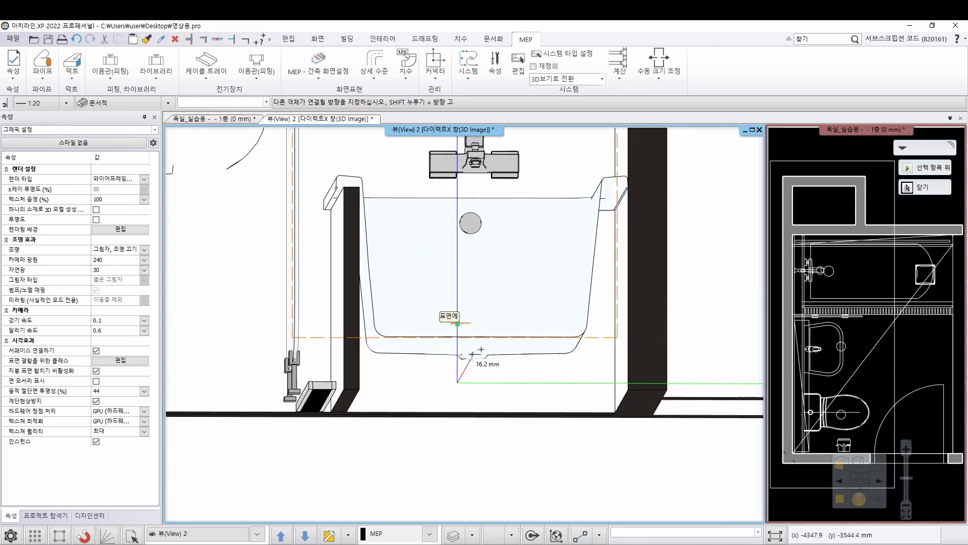
{"action": "left_click", "coordinate": [473, 393]}
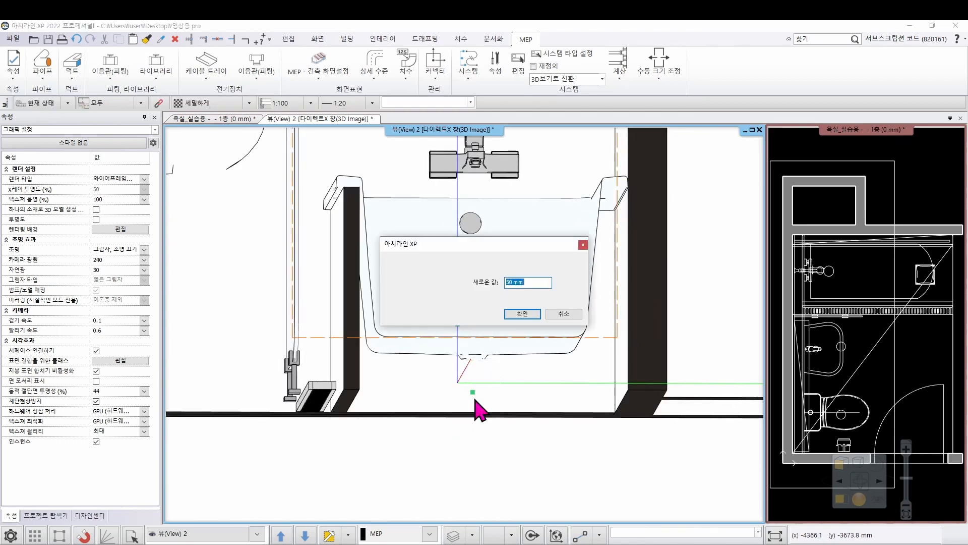
{"action": "left_click", "coordinate": [522, 314]}
{"action": "left_click", "coordinate": [457, 427]}
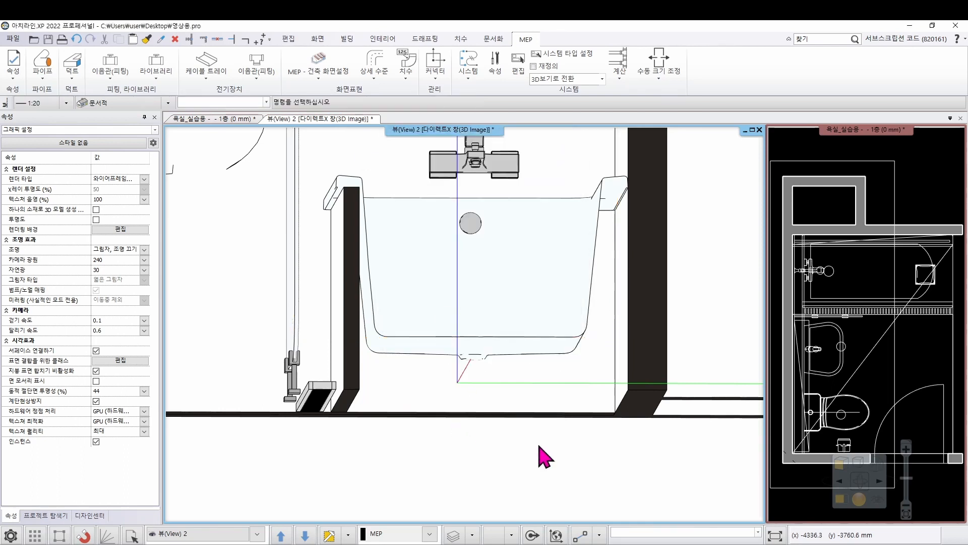
Select the bathtub, the toilet and the washbasin in turn to check their pipe connectors
{"action": "left_click", "coordinate": [513, 361]}
{"action": "scroll", "coordinate": [492, 371], "scroll_direction": "up", "scroll_amount": 5}
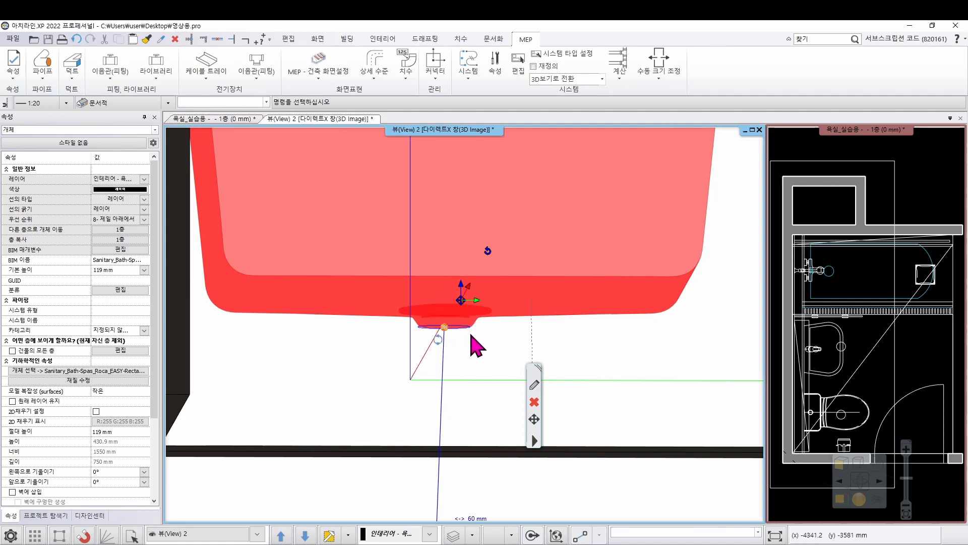
{"action": "scroll", "coordinate": [469, 390], "scroll_direction": "down", "scroll_amount": 5}
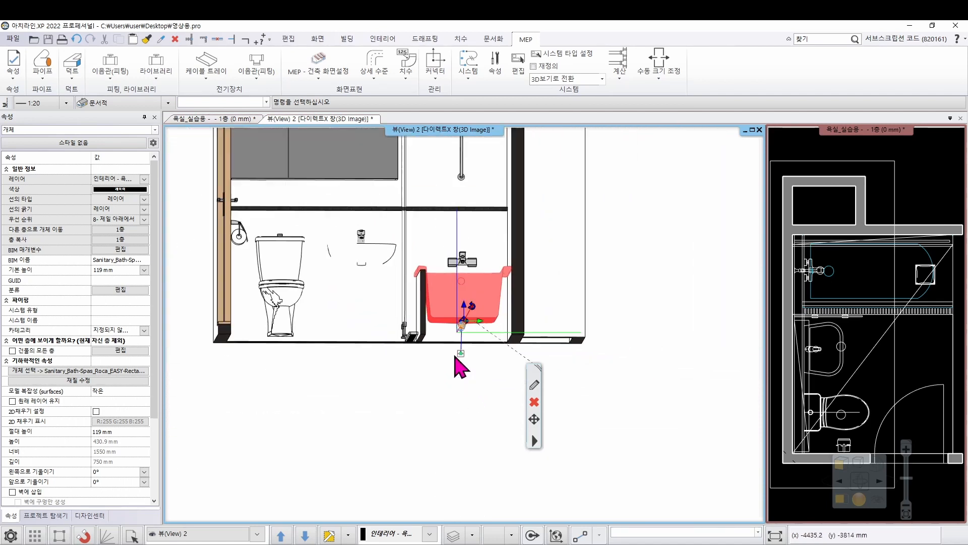
{"action": "middle_click_drag", "start_coordinate": [429, 345], "coordinate": [417, 346]}
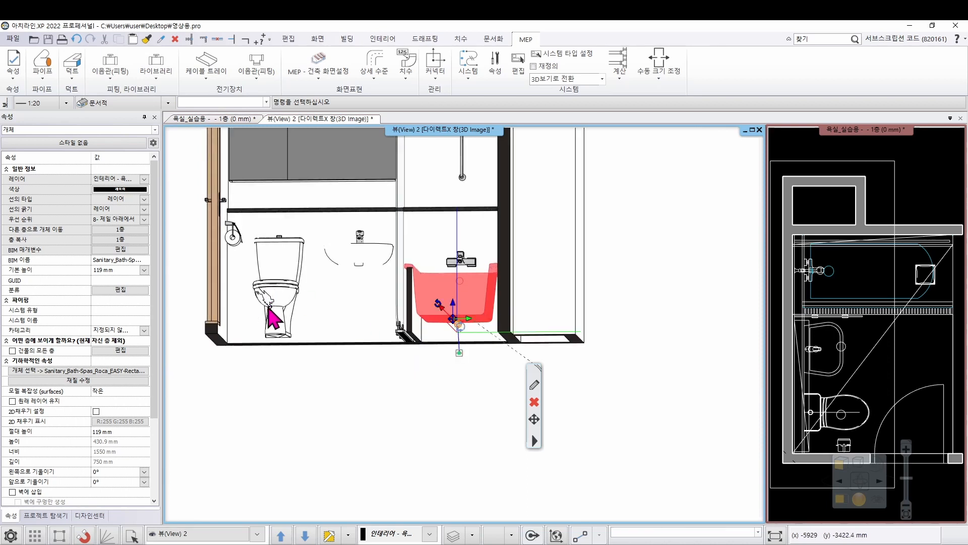
{"action": "left_click", "coordinate": [268, 309]}
{"action": "left_click", "coordinate": [348, 254]}
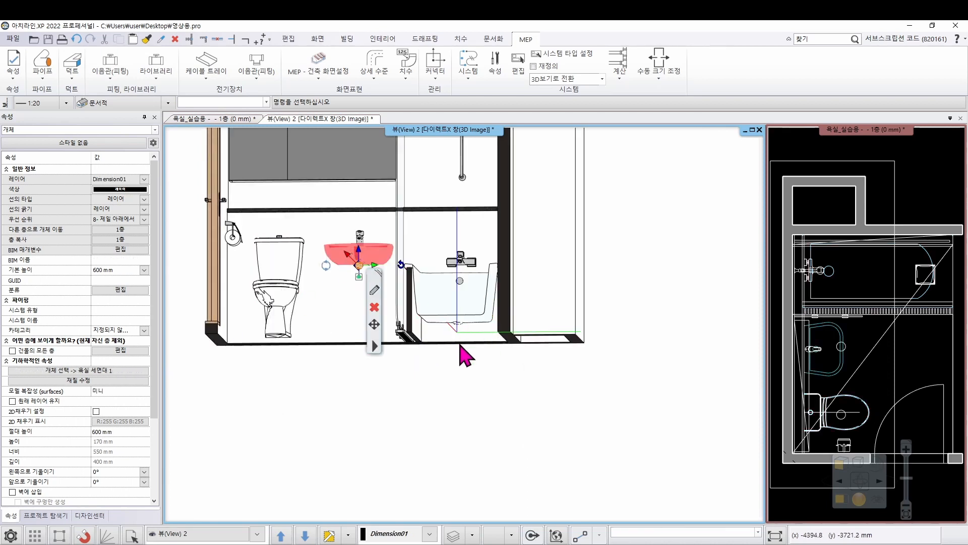
{"action": "middle_click_drag", "start_coordinate": [457, 275], "coordinate": [439, 264]}
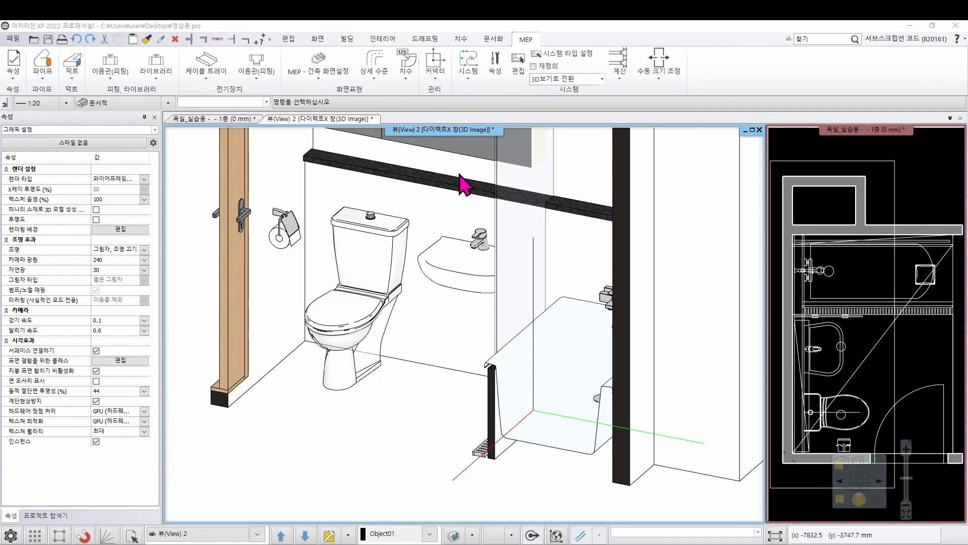
Start a pipe route from the toilet's connector and draw its first segment 400 mm straight down
{"action": "left_click", "coordinate": [385, 273]}
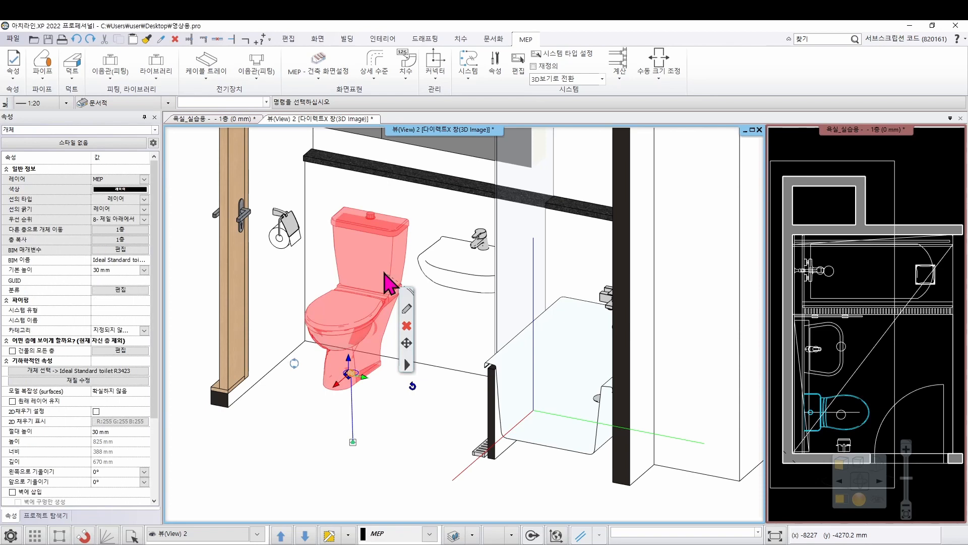
{"action": "left_click", "coordinate": [354, 376]}
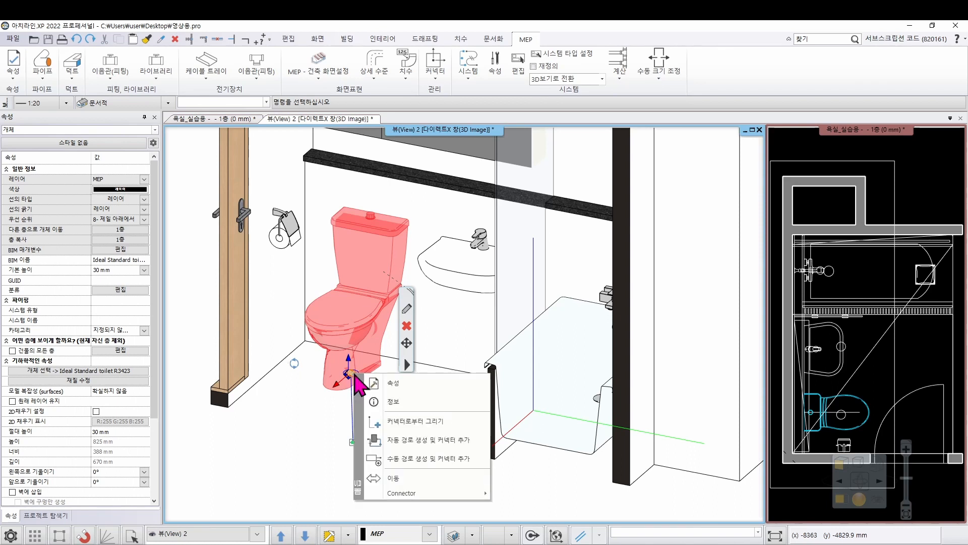
{"action": "left_click", "coordinate": [440, 428]}
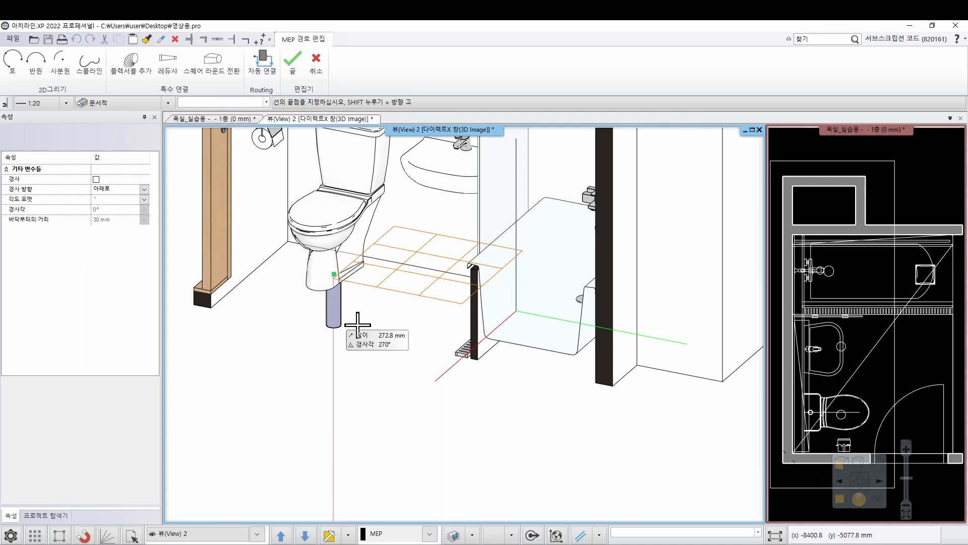
{"action": "type", "text": "40"}
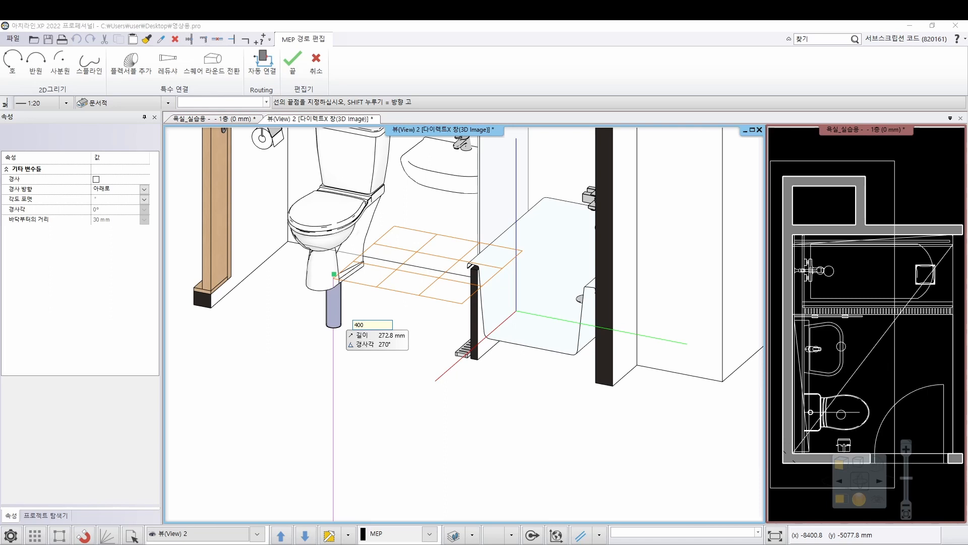
{"action": "type", "text": "0"}
{"action": "key", "text": "Return"}
Continue the toilet's pipe 2100 mm towards and past the bathtub, parallel to the back wall's base edge, and finish the route
{"action": "scroll", "coordinate": [368, 287], "scroll_direction": "down", "scroll_amount": 3}
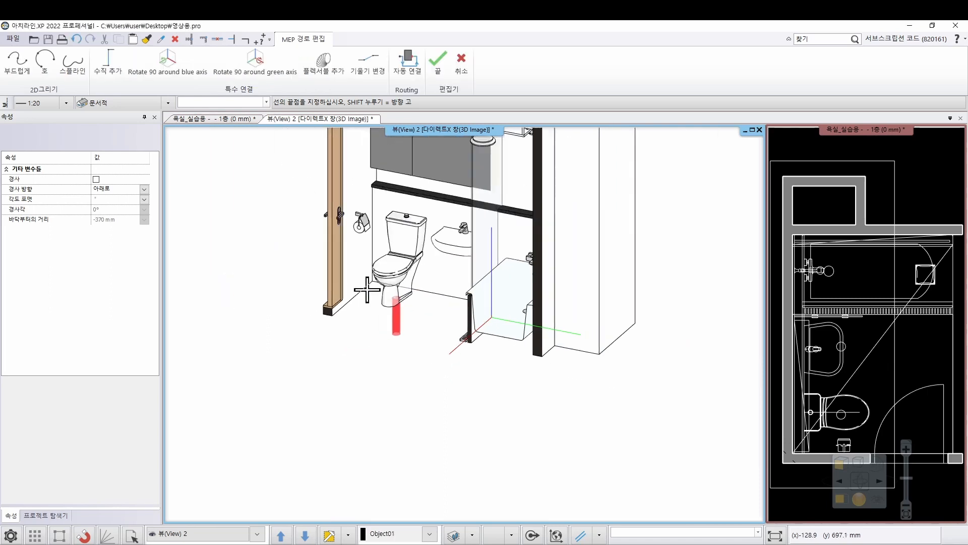
{"action": "mouse_move", "coordinate": [431, 323]}
{"action": "middle_mouse_down"}
{"action": "mouse_move", "coordinate": [445, 316]}
{"action": "mouse_move", "coordinate": [421, 330]}
{"action": "middle_mouse_up"}
{"action": "middle_click_drag", "start_coordinate": [507, 338], "coordinate": [518, 332]}
{"action": "scroll", "coordinate": [519, 332], "scroll_direction": "up", "scroll_amount": 4}
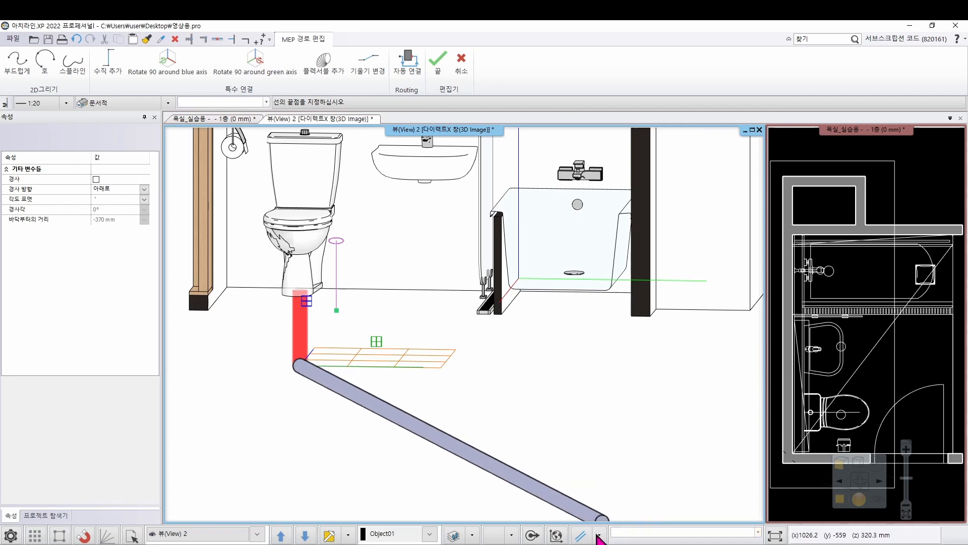
{"action": "left_click", "coordinate": [599, 535]}
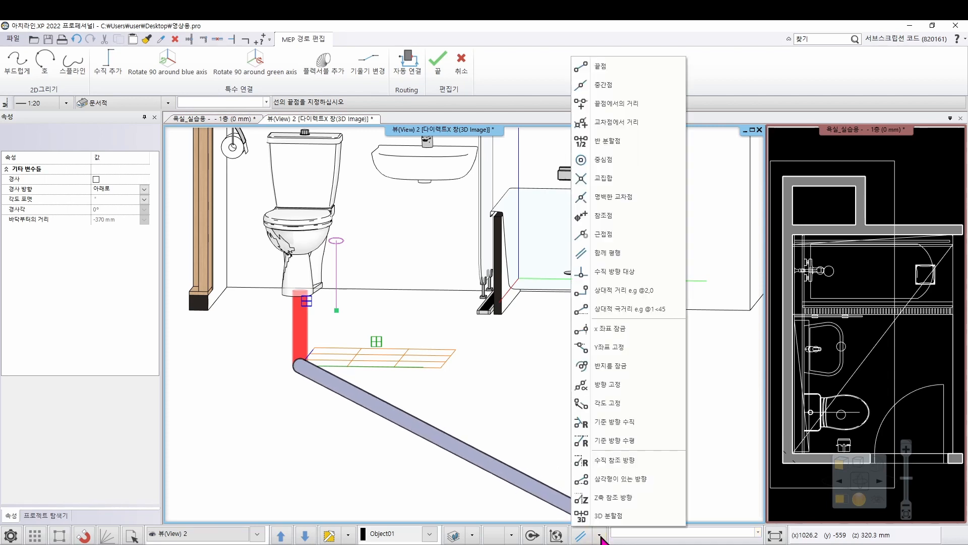
{"action": "left_click", "coordinate": [628, 258]}
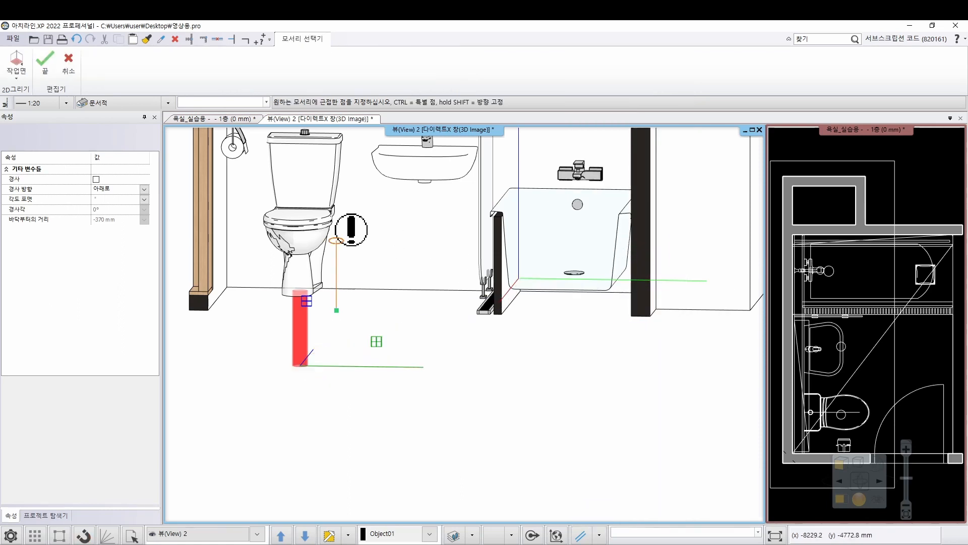
{"action": "left_click", "coordinate": [377, 284]}
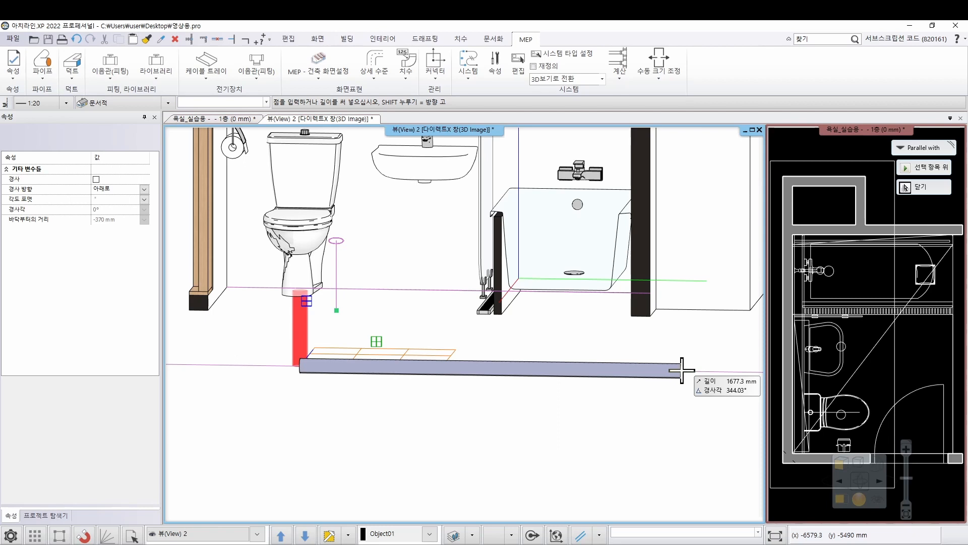
{"action": "type", "text": "2100"}
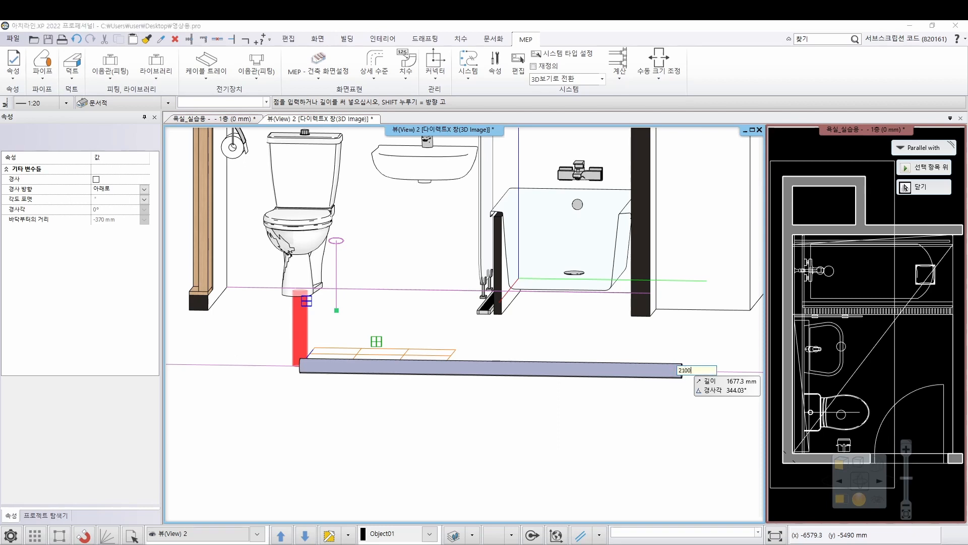
{"action": "key", "text": "Return"}
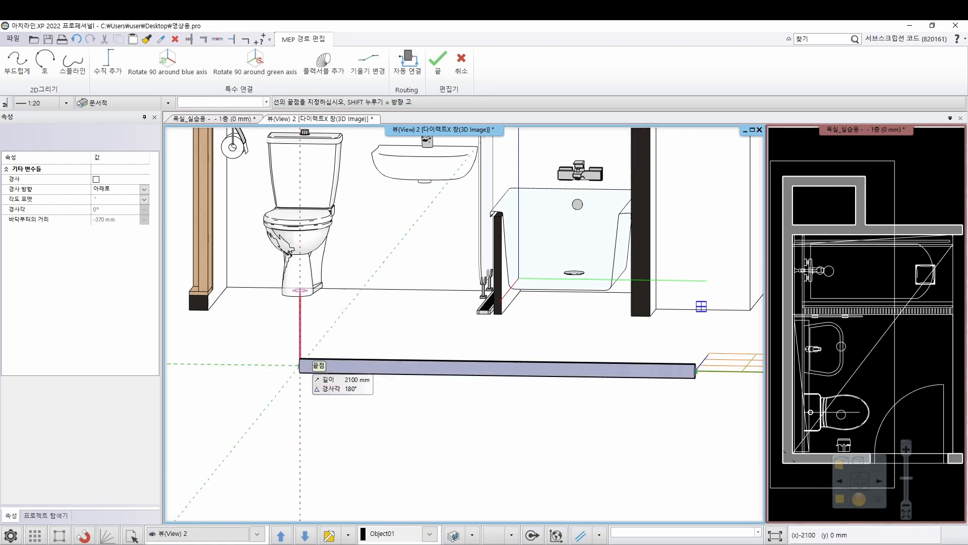
{"action": "left_click", "coordinate": [300, 365]}
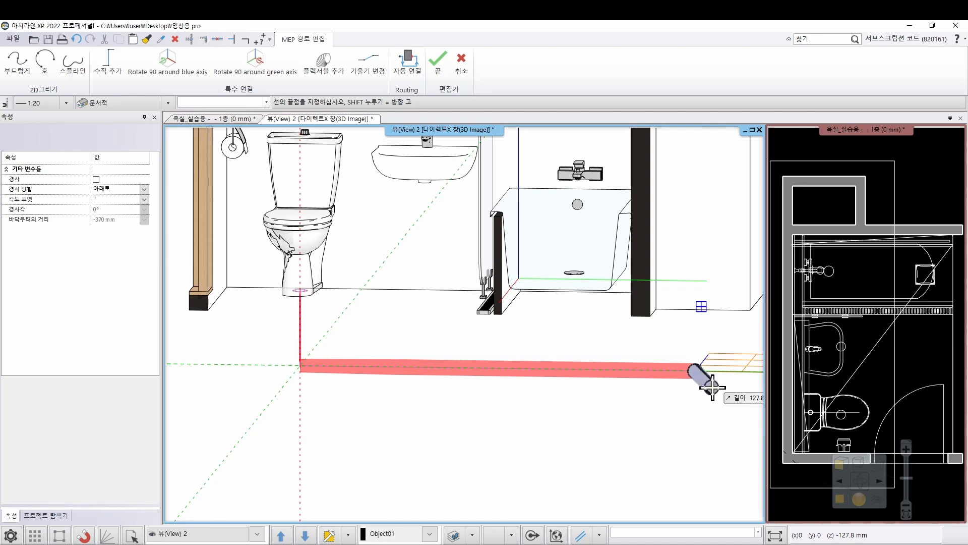
{"action": "key", "text": "Return"}
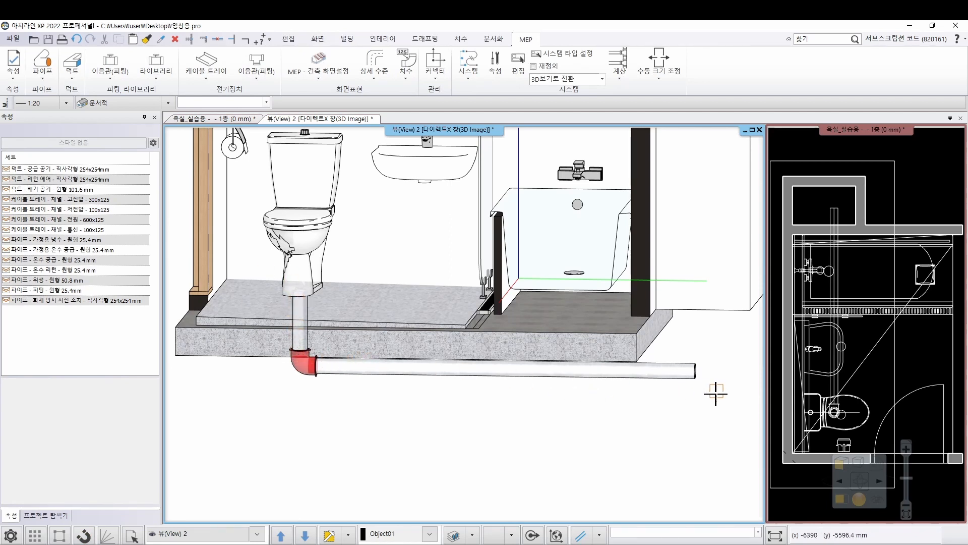
Move the far end node of the toilet's horizontal pipe about 63 mm straight down so the pipe slopes away from the toilet
{"action": "left_click", "coordinate": [686, 384]}
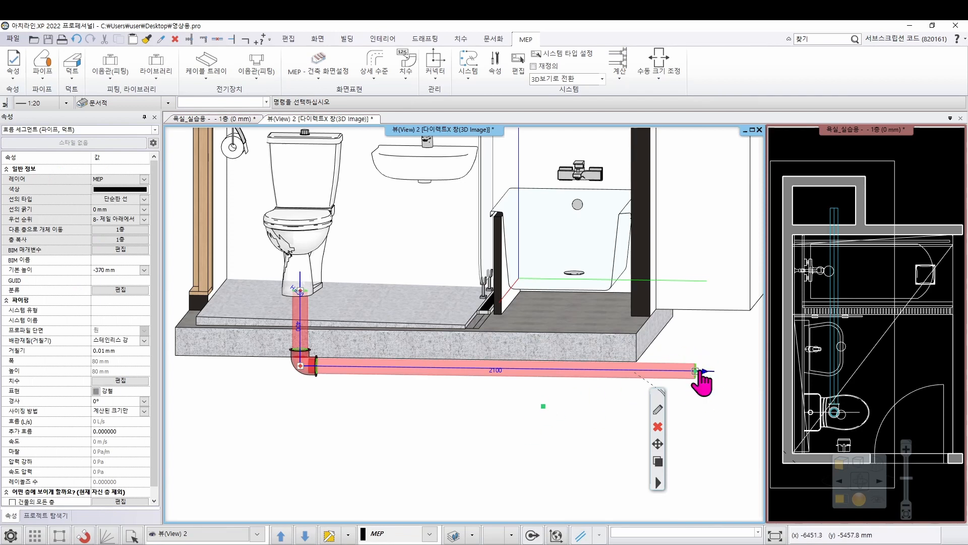
{"action": "right_click", "coordinate": [698, 377]}
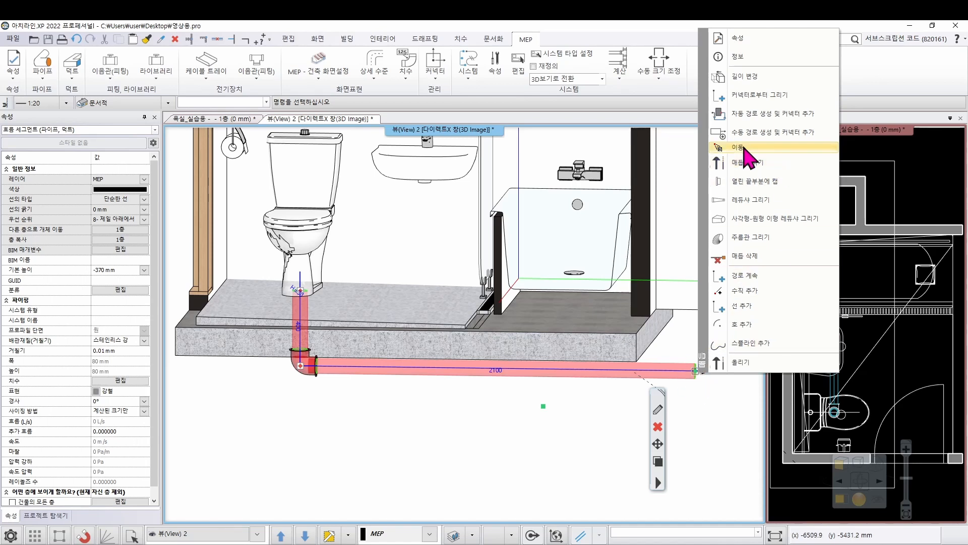
{"action": "left_click", "coordinate": [745, 147]}
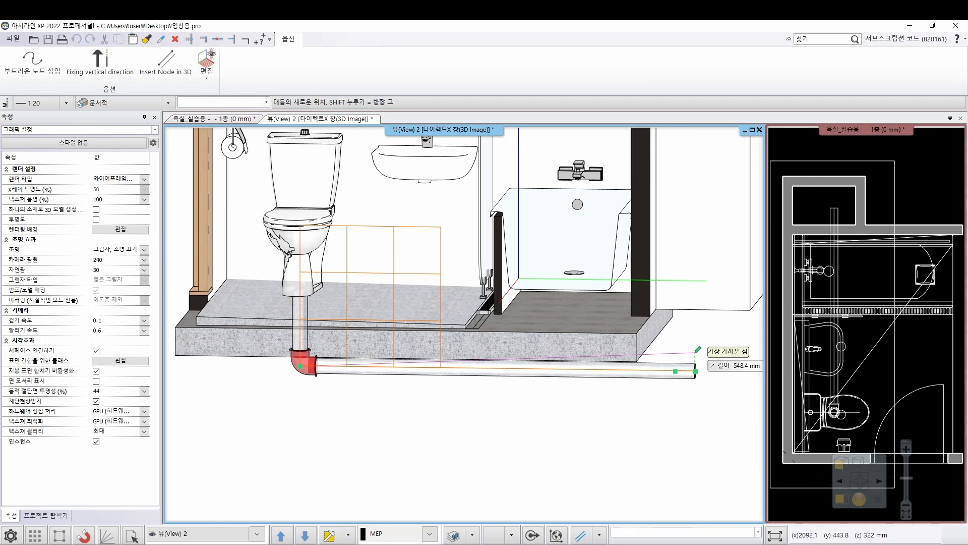
{"action": "left_click", "coordinate": [109, 74]}
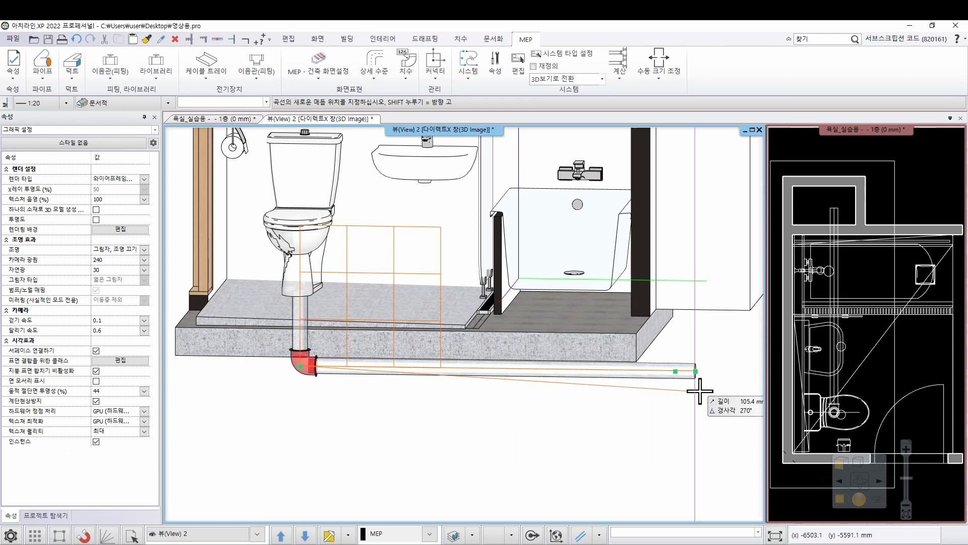
{"action": "double_click", "coordinate": [842, 444]}
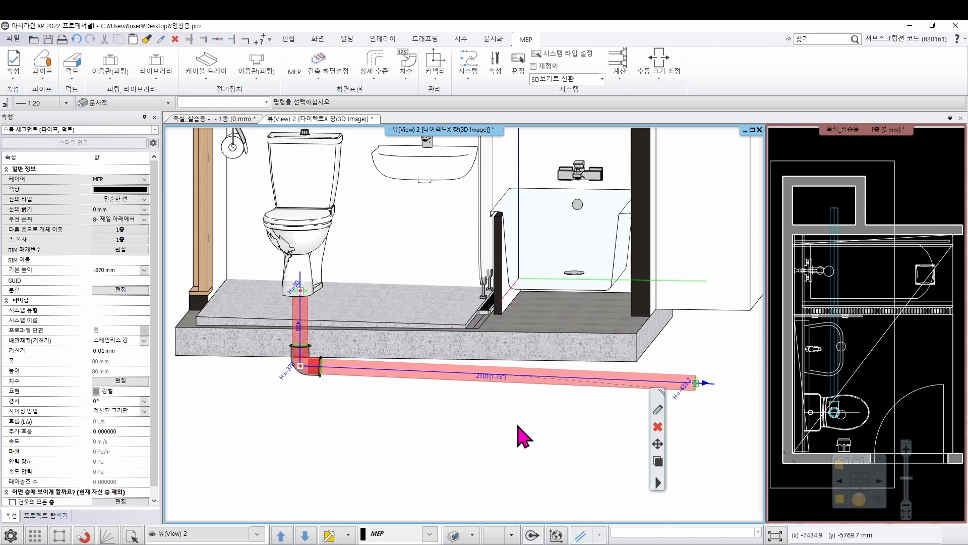
{"action": "left_click", "coordinate": [518, 425]}
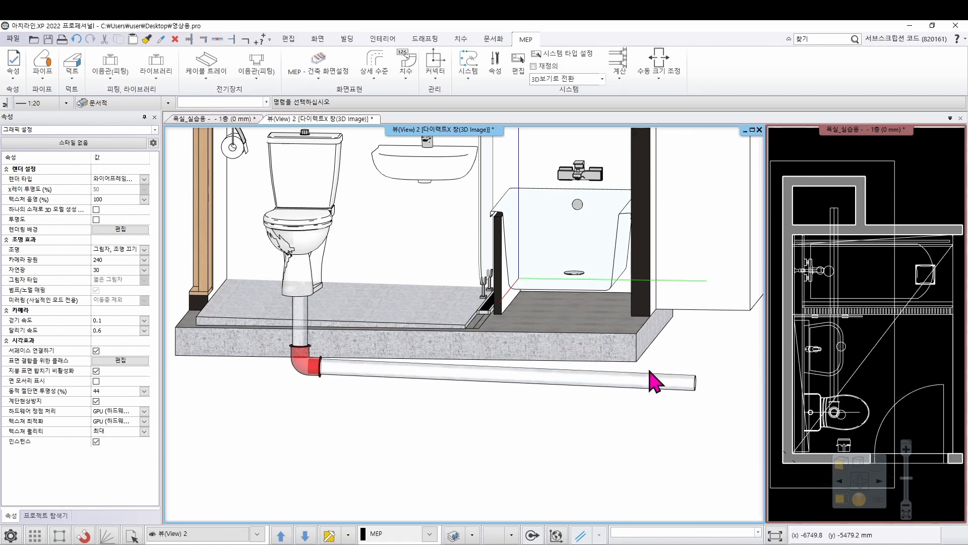
Add a vertical riser about 3.6 m high from the sloped toilet pipe's far end, reaching above the top of the shaft
{"action": "scroll", "coordinate": [696, 371], "scroll_direction": "up", "scroll_amount": 3}
{"action": "left_click", "coordinate": [608, 425]}
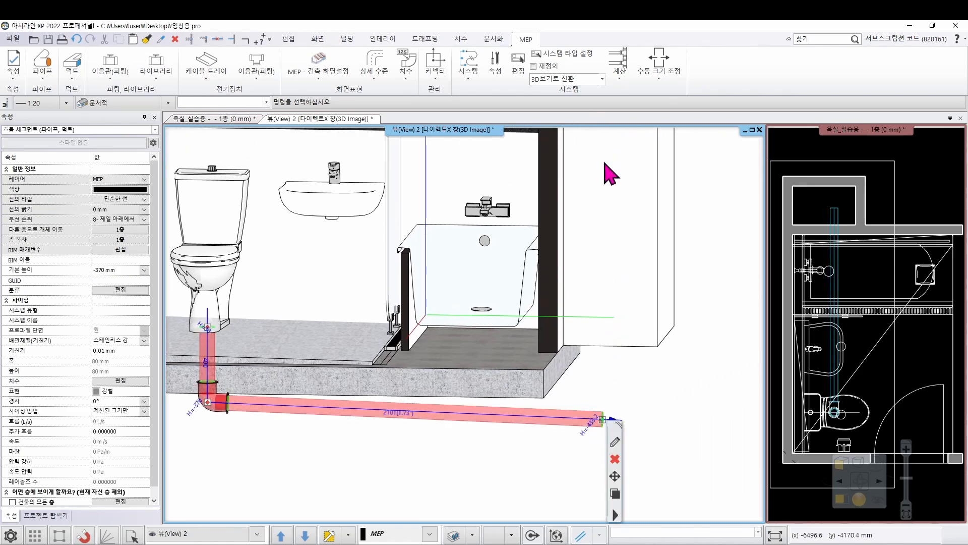
{"action": "right_click", "coordinate": [606, 423]}
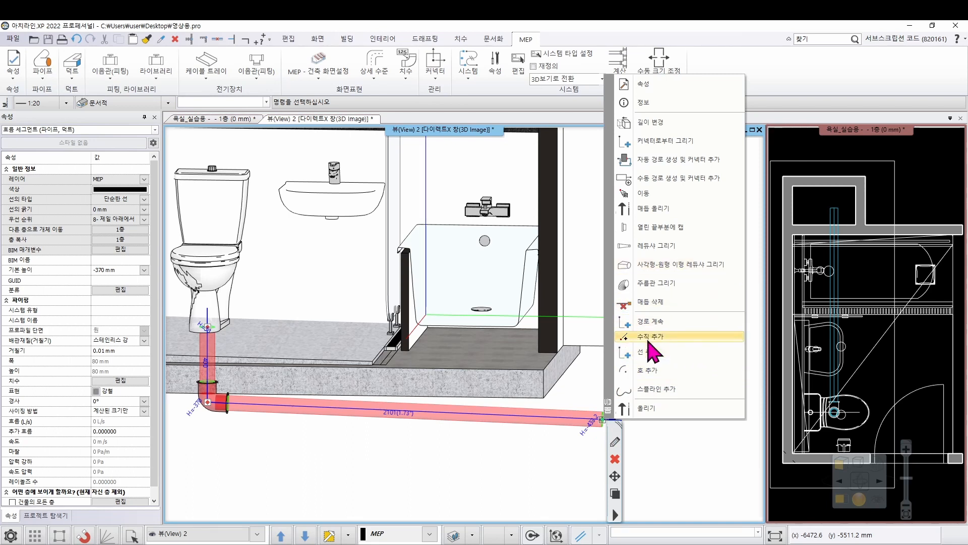
{"action": "left_click", "coordinate": [690, 336]}
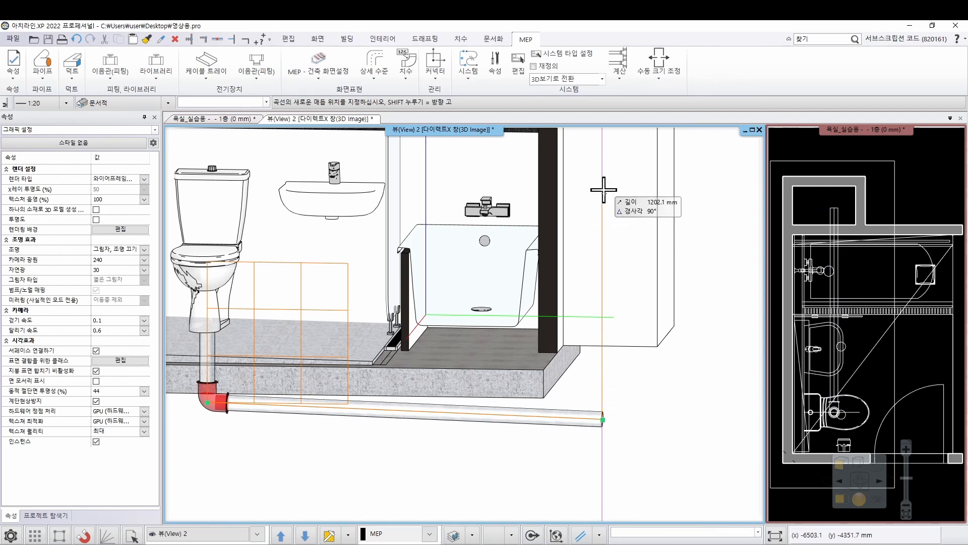
{"action": "scroll", "coordinate": [600, 201], "scroll_direction": "down", "scroll_amount": 2}
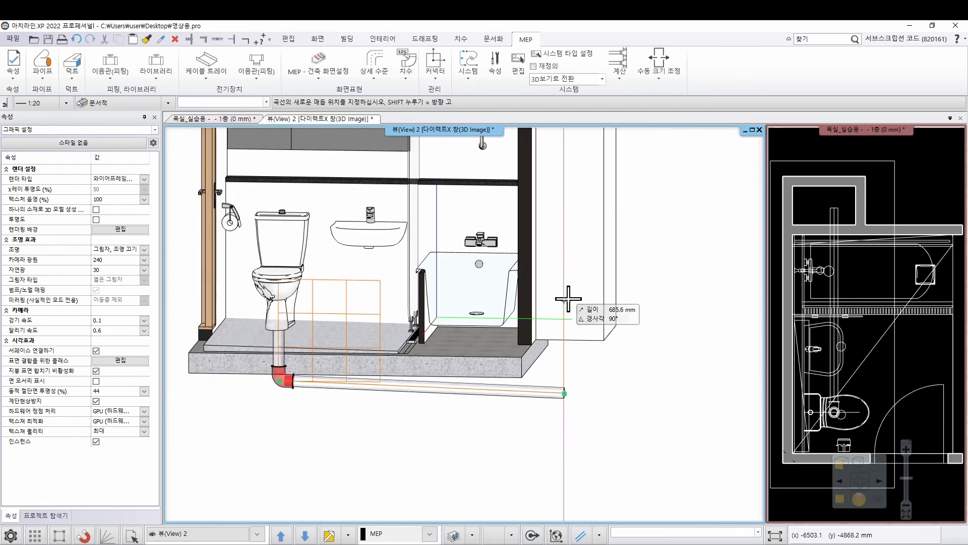
{"action": "scroll", "coordinate": [567, 343], "scroll_direction": "down", "scroll_amount": 2}
{"action": "middle_click_drag", "start_coordinate": [544, 200], "coordinate": [597, 242]}
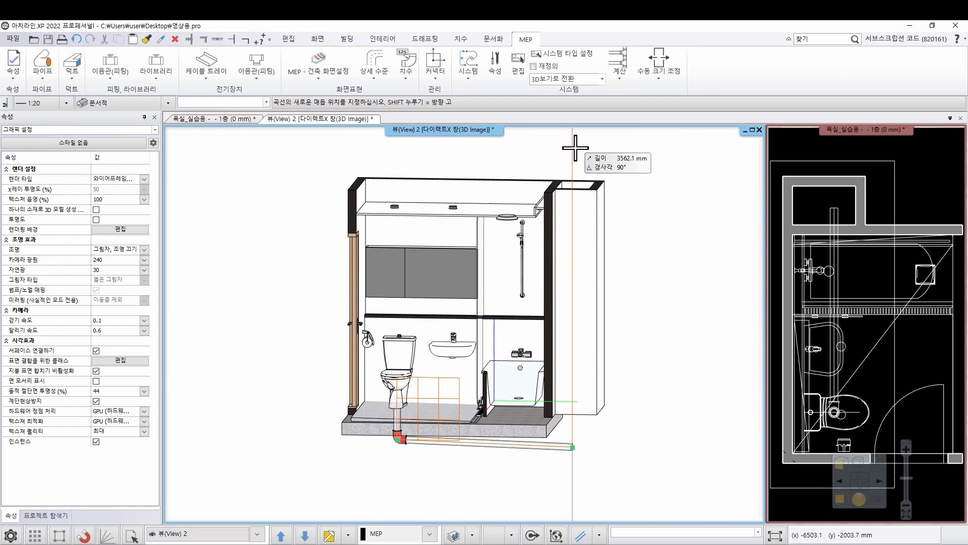
{"action": "middle_click_drag", "start_coordinate": [577, 143], "coordinate": [579, 159]}
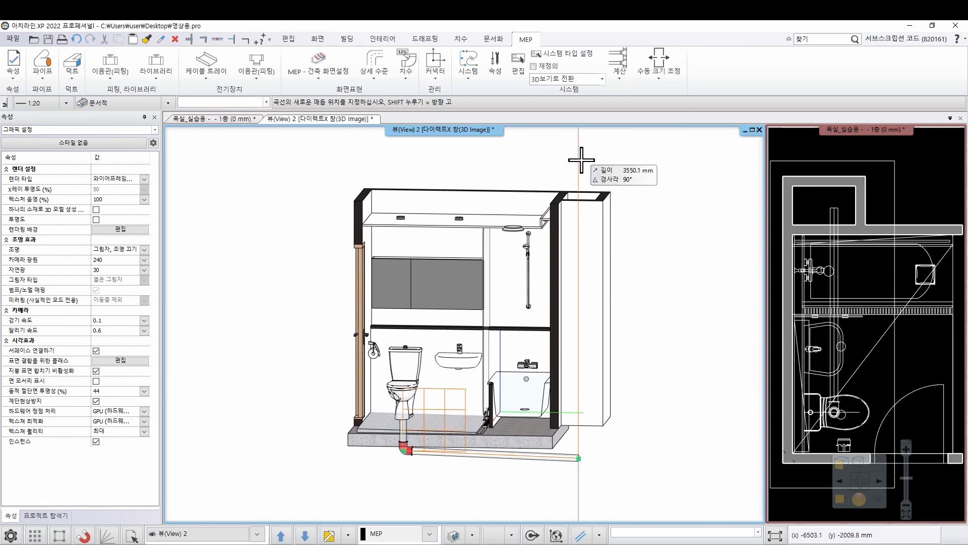
{"action": "left_click", "coordinate": [582, 159]}
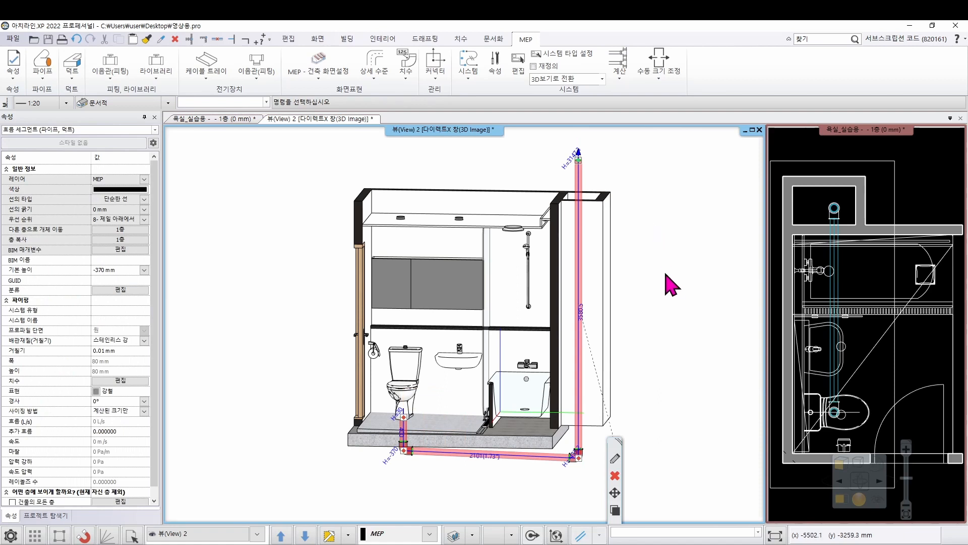
{"action": "key", "text": "Escape"}
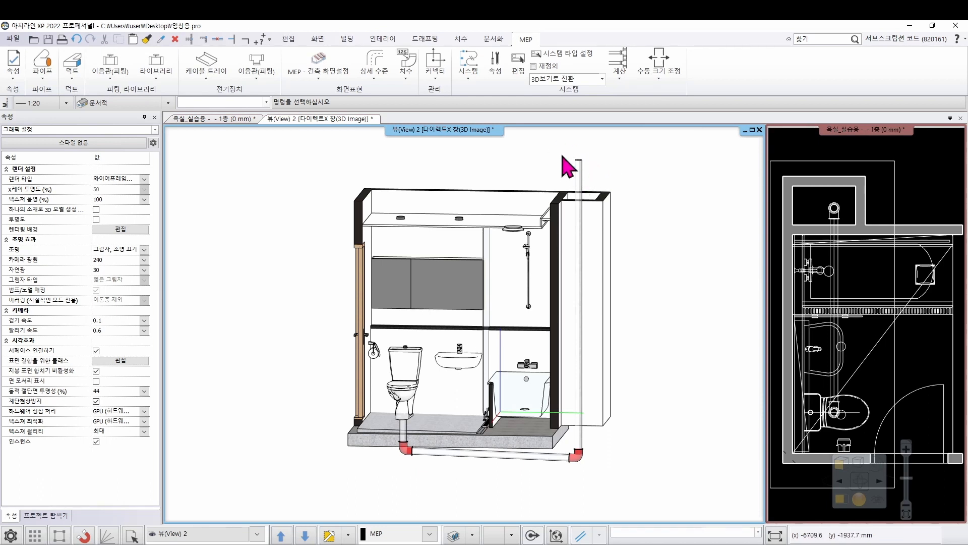
Convert the elbow at the riser's base into a T junction with an open outlet facing straight down
{"action": "scroll", "coordinate": [569, 403], "scroll_direction": "up", "scroll_amount": 3}
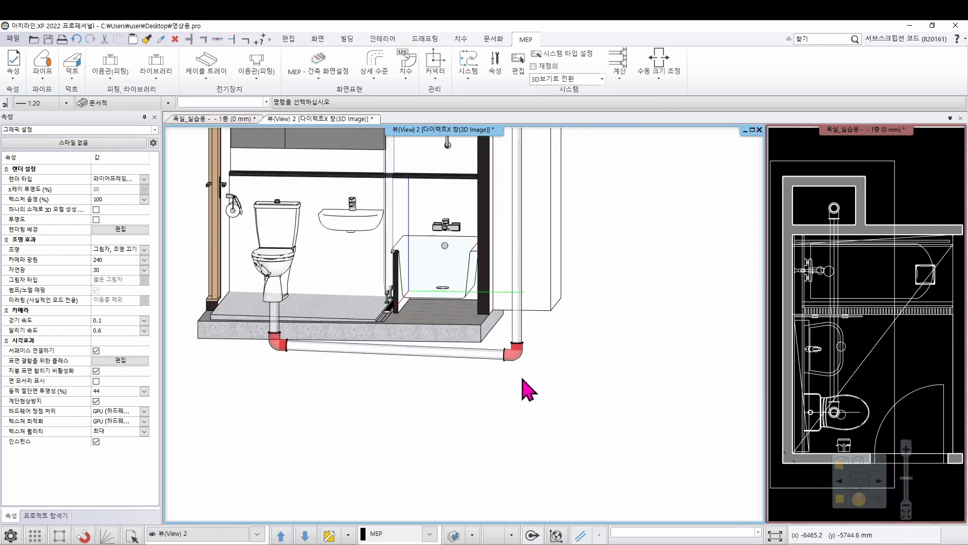
{"action": "scroll", "coordinate": [514, 359], "scroll_direction": "up", "scroll_amount": 1}
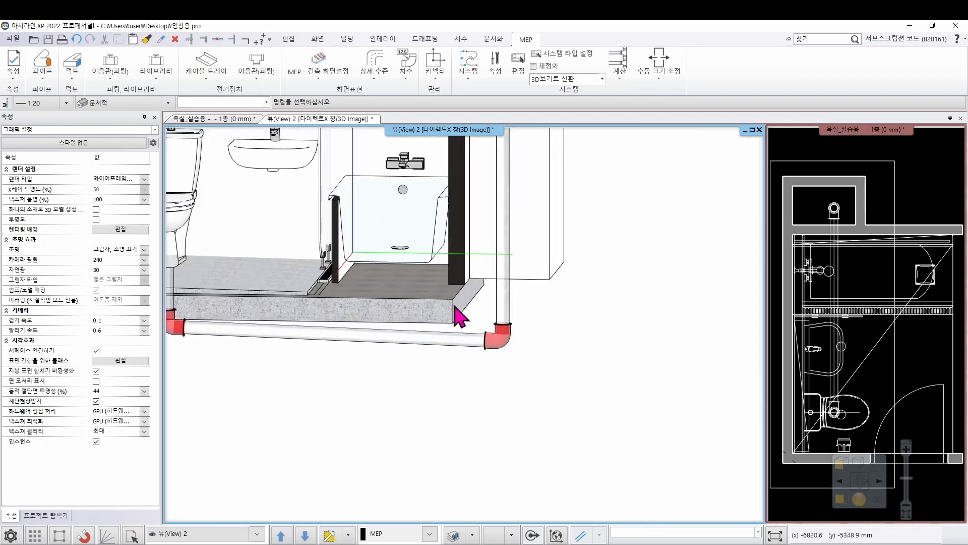
{"action": "scroll", "coordinate": [524, 350], "scroll_direction": "down", "scroll_amount": 1}
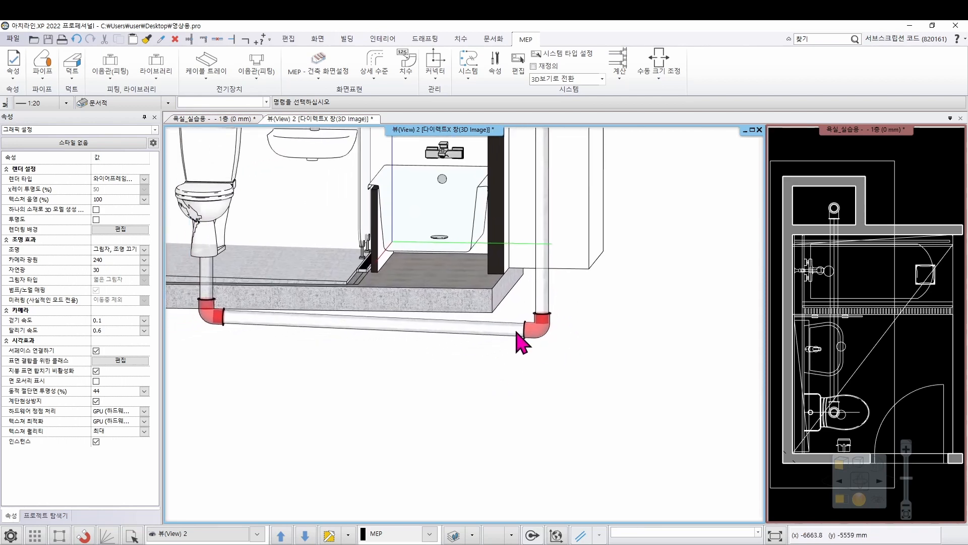
{"action": "scroll", "coordinate": [522, 343], "scroll_direction": "up", "scroll_amount": 2}
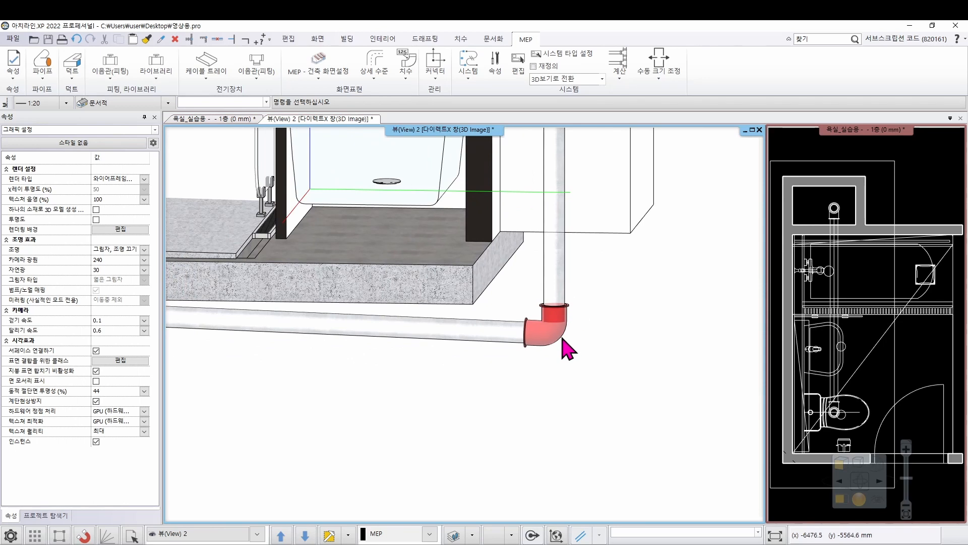
{"action": "left_click", "coordinate": [563, 341]}
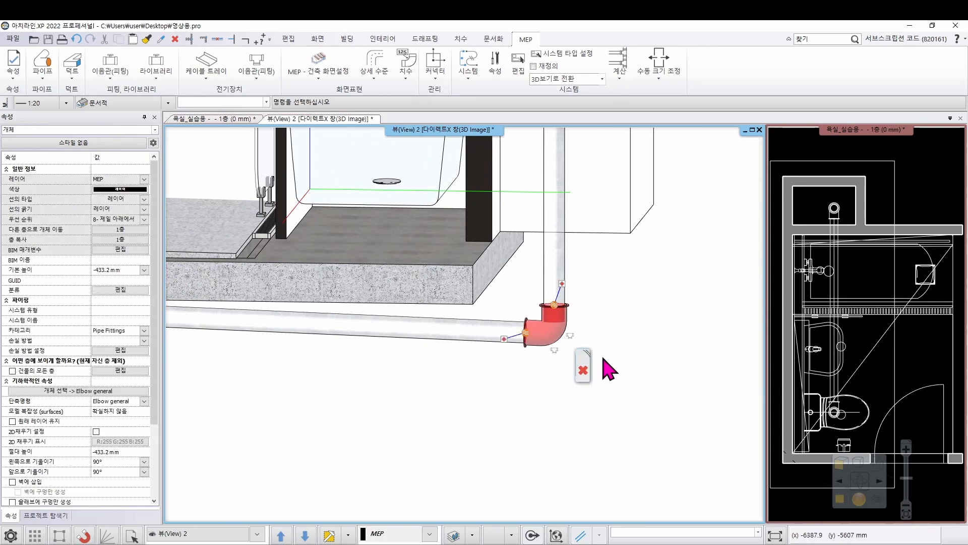
{"action": "scroll", "coordinate": [580, 353], "scroll_direction": "up", "scroll_amount": 2}
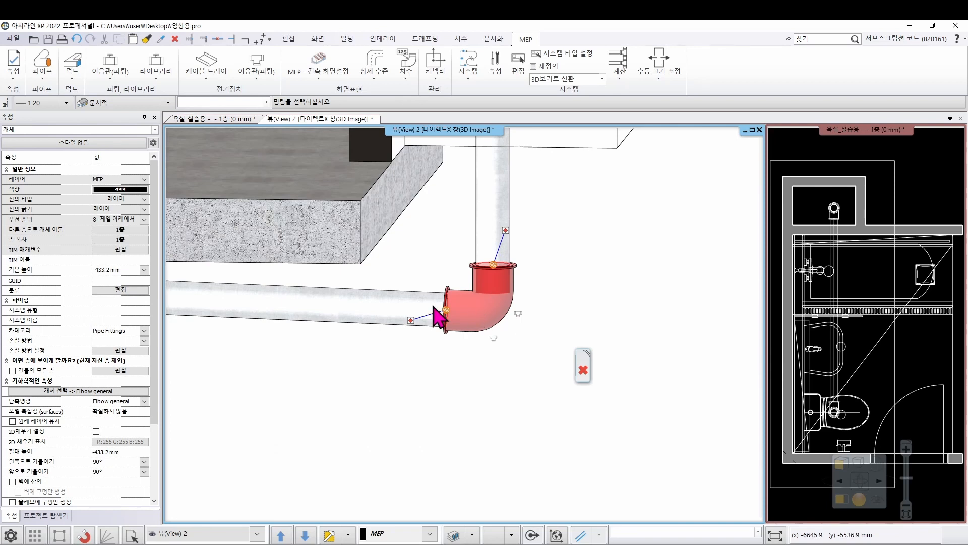
{"action": "left_click", "coordinate": [494, 342]}
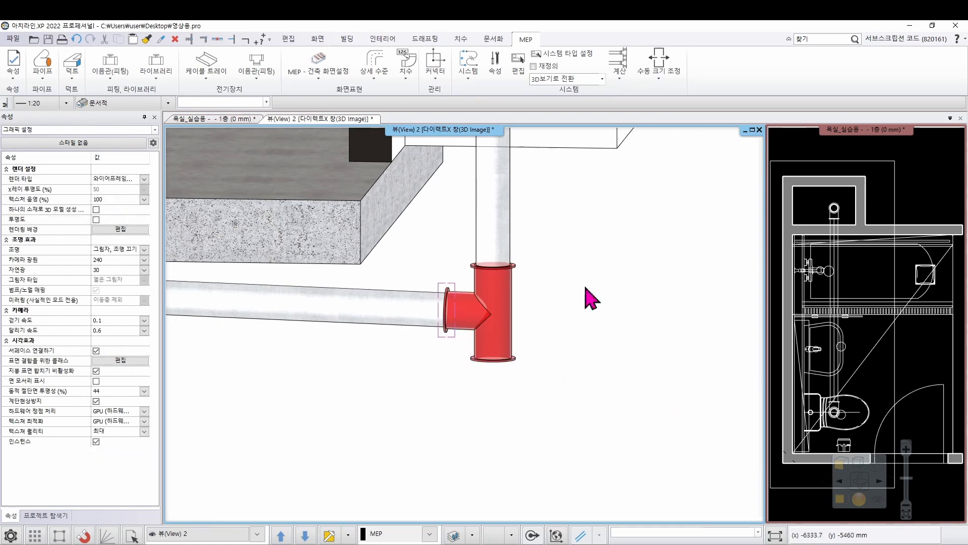
Draw a pipe about 160 mm straight down from the T junction's lower outlet and finish the route
{"action": "scroll", "coordinate": [479, 319], "scroll_direction": "down", "scroll_amount": 2}
{"action": "scroll", "coordinate": [479, 319], "scroll_direction": "down", "scroll_amount": 4}
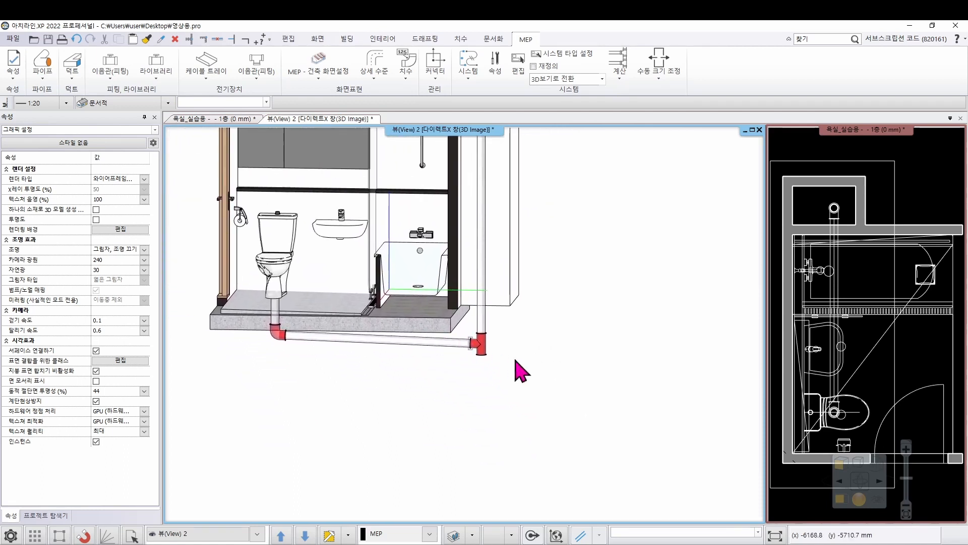
{"action": "scroll", "coordinate": [484, 348], "scroll_direction": "up", "scroll_amount": 3}
{"action": "scroll", "coordinate": [467, 336], "scroll_direction": "up", "scroll_amount": 1}
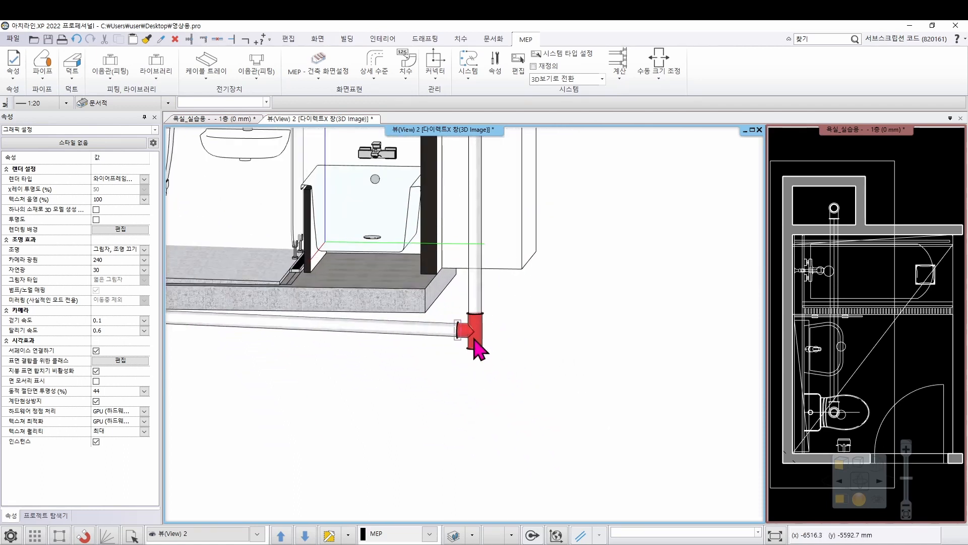
{"action": "left_click", "coordinate": [474, 341]}
{"action": "scroll", "coordinate": [515, 340], "scroll_direction": "up", "scroll_amount": 2}
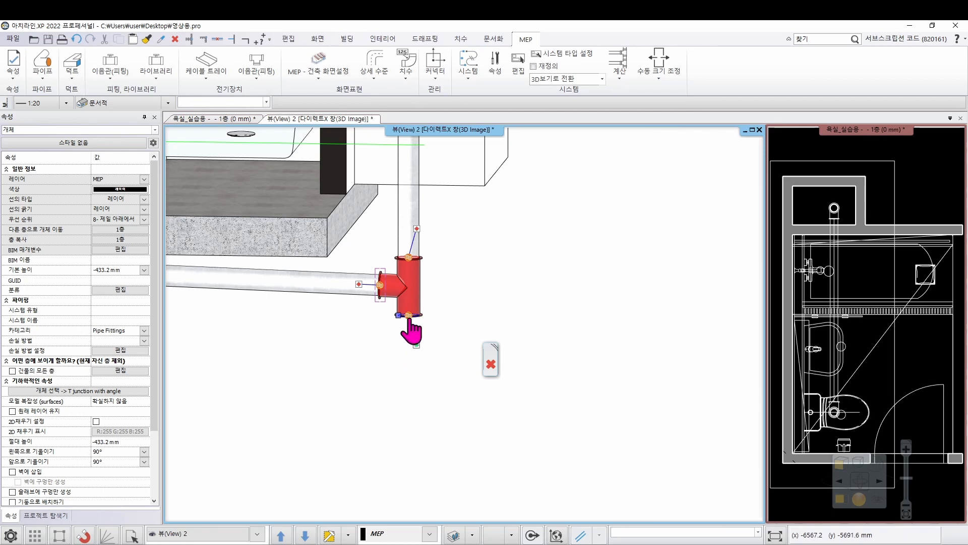
{"action": "scroll", "coordinate": [415, 326], "scroll_direction": "up", "scroll_amount": 2}
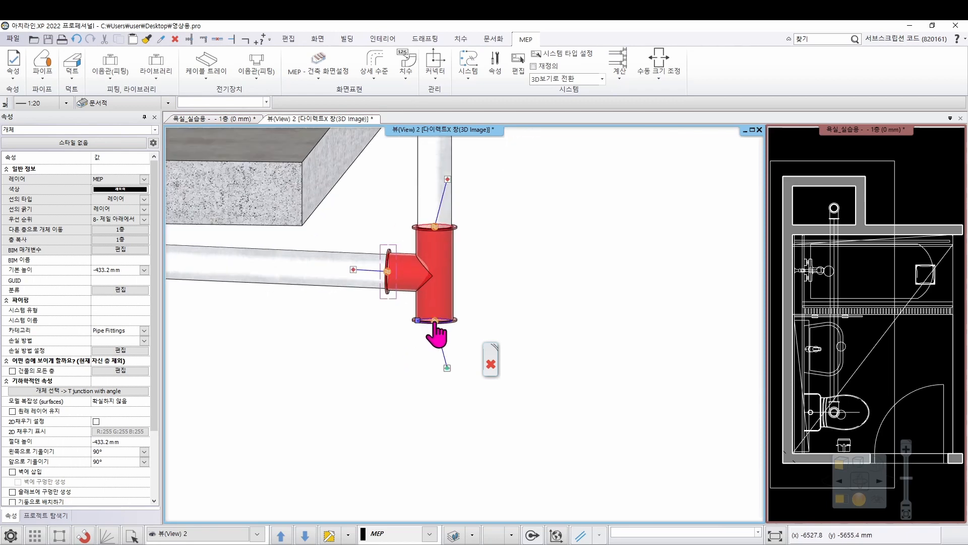
{"action": "right_click", "coordinate": [434, 321]}
{"action": "left_click", "coordinate": [485, 371]}
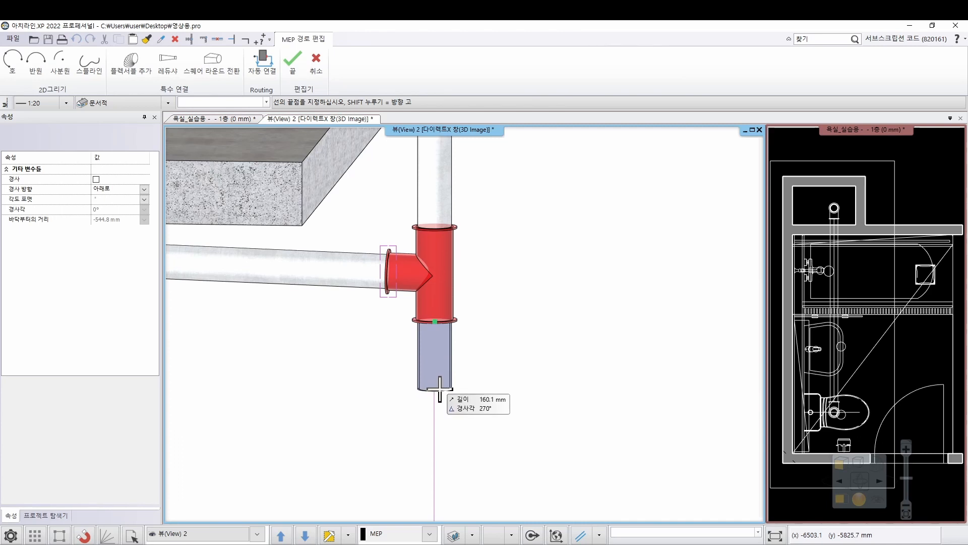
{"action": "left_click", "coordinate": [440, 390]}
{"action": "scroll", "coordinate": [550, 369], "scroll_direction": "down", "scroll_amount": 3}
{"action": "key", "text": "Return"}
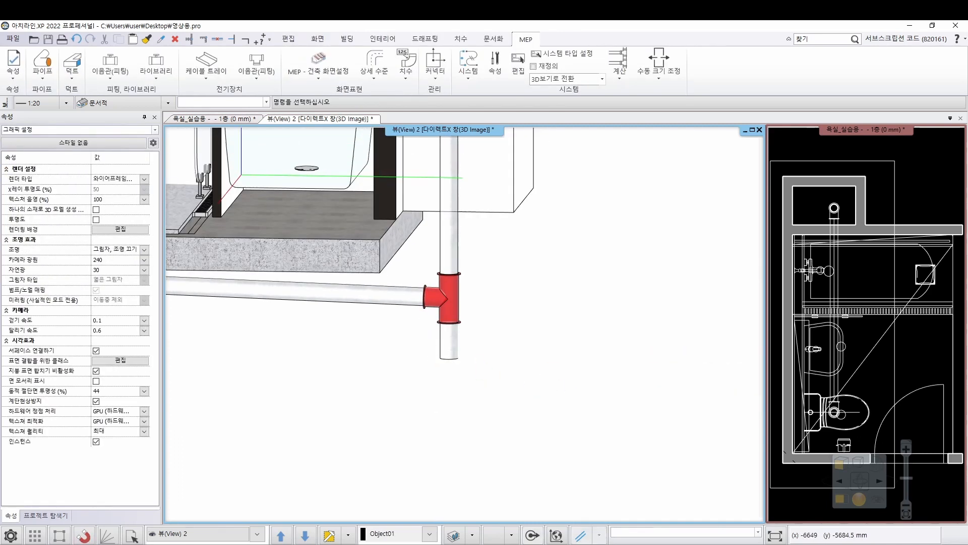
Start a pipe route from the washbasin's connector and draw its first segment 250 mm straight down
{"action": "scroll", "coordinate": [519, 396], "scroll_direction": "down", "scroll_amount": 3}
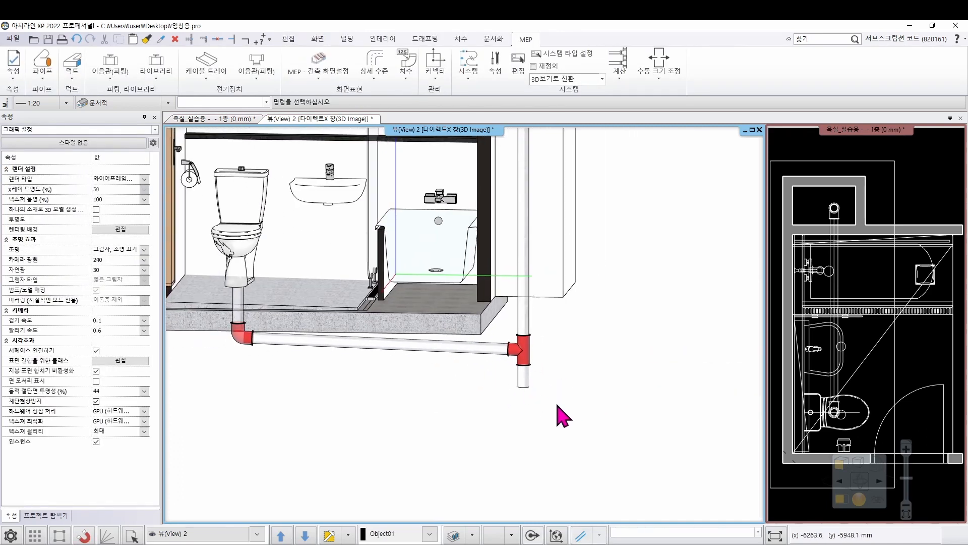
{"action": "scroll", "coordinate": [557, 413], "scroll_direction": "down", "scroll_amount": 4}
{"action": "middle_click_drag", "start_coordinate": [581, 448], "coordinate": [586, 449]}
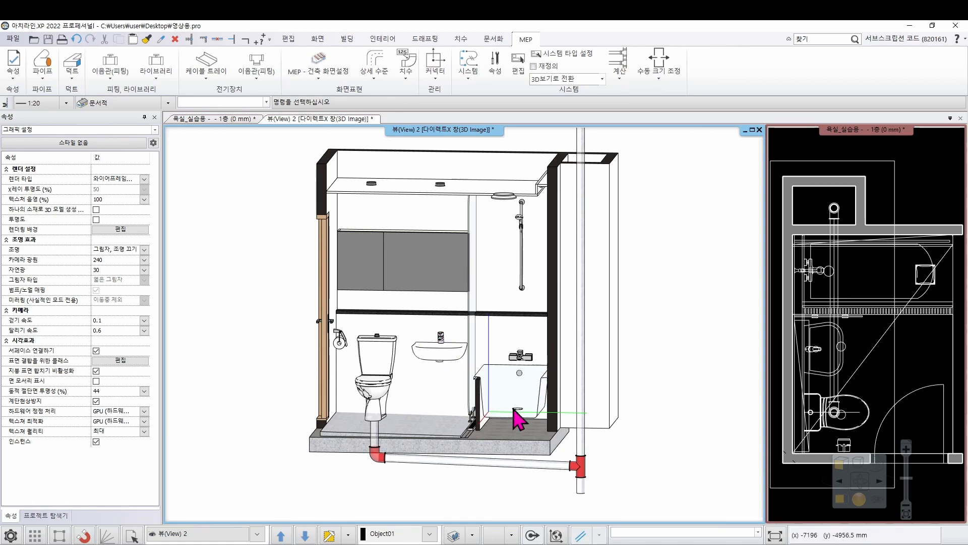
{"action": "scroll", "coordinate": [477, 431], "scroll_direction": "up", "scroll_amount": 3}
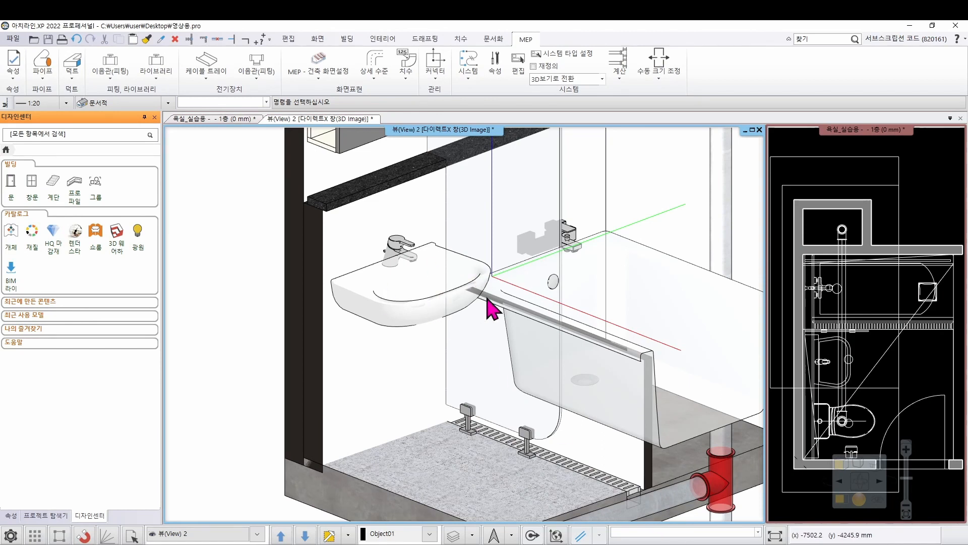
{"action": "left_click", "coordinate": [398, 304]}
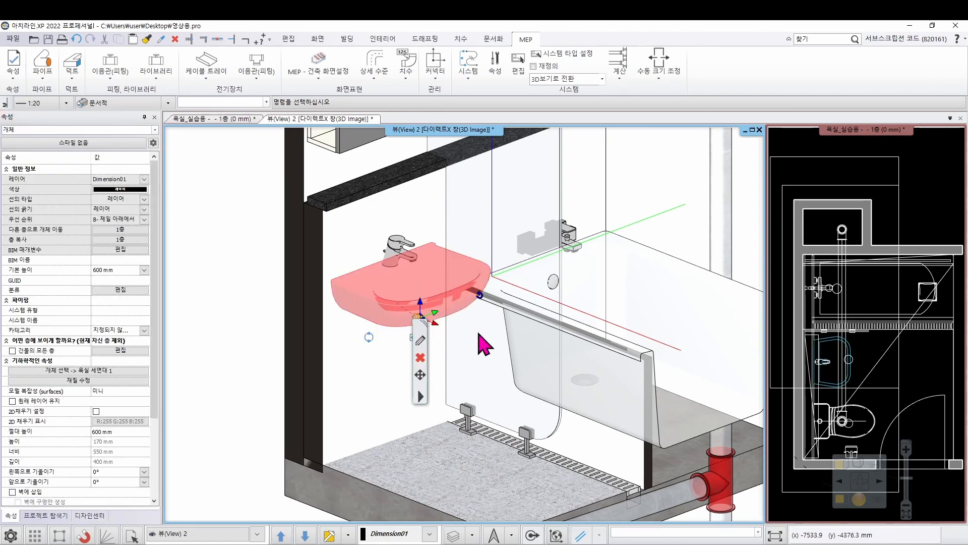
{"action": "middle_click_drag", "start_coordinate": [447, 322], "coordinate": [500, 317]}
{"action": "scroll", "coordinate": [464, 294], "scroll_direction": "up", "scroll_amount": 2}
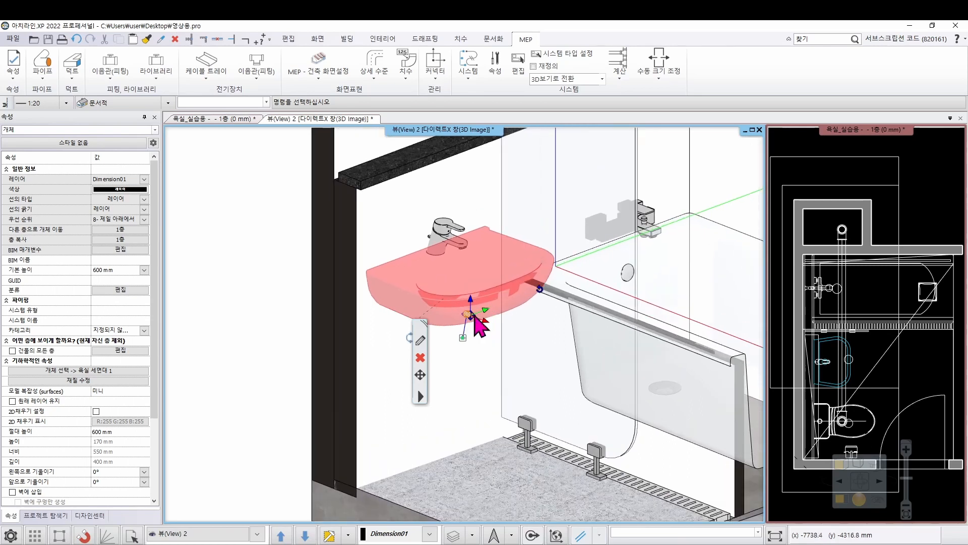
{"action": "right_click", "coordinate": [462, 323]}
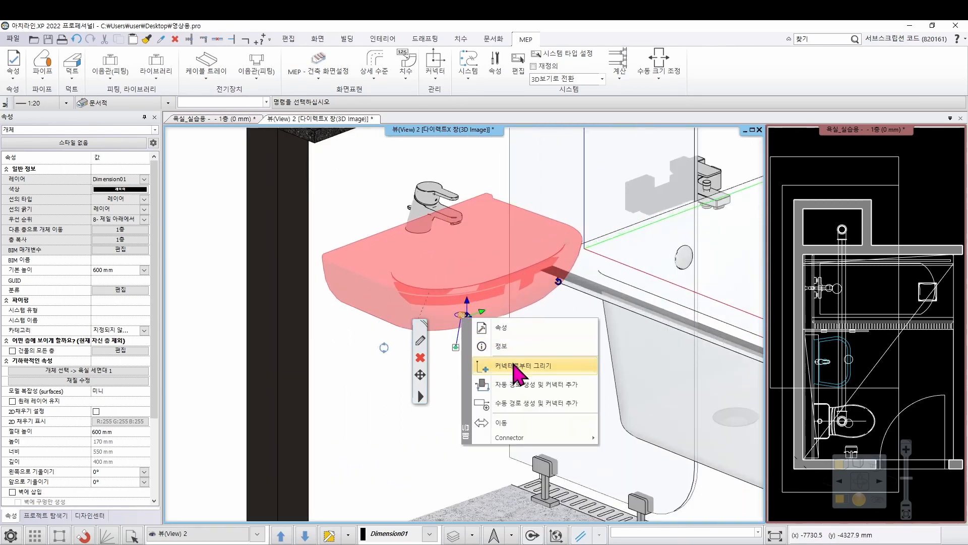
{"action": "left_click", "coordinate": [515, 368]}
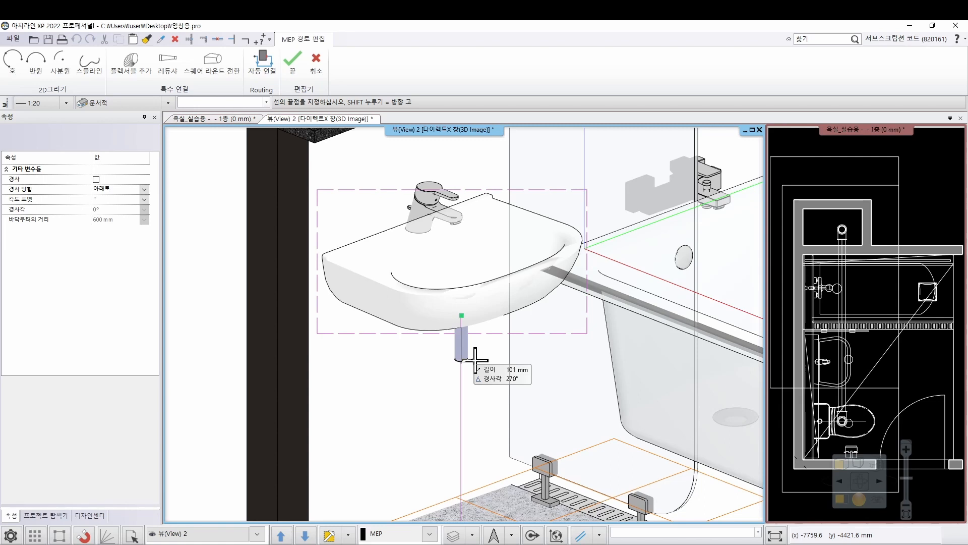
{"action": "type", "text": "250"}
{"action": "key", "text": "Return"}
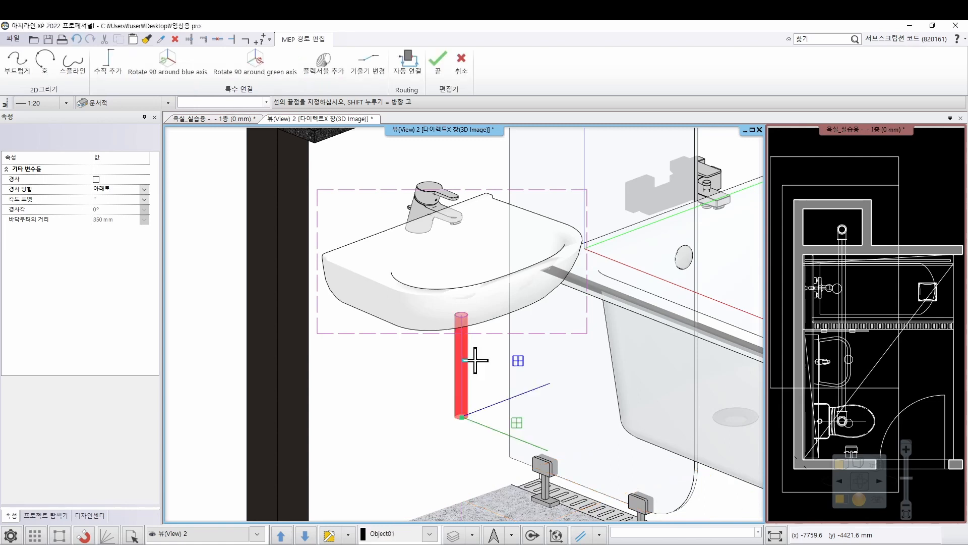
Turn the drawing plane at the lower end of the washbasin's pipe upright and perpendicular to the wall behind the basin
{"action": "scroll", "coordinate": [471, 360], "scroll_direction": "down", "scroll_amount": 3}
{"action": "scroll", "coordinate": [458, 323], "scroll_direction": "up", "scroll_amount": 2}
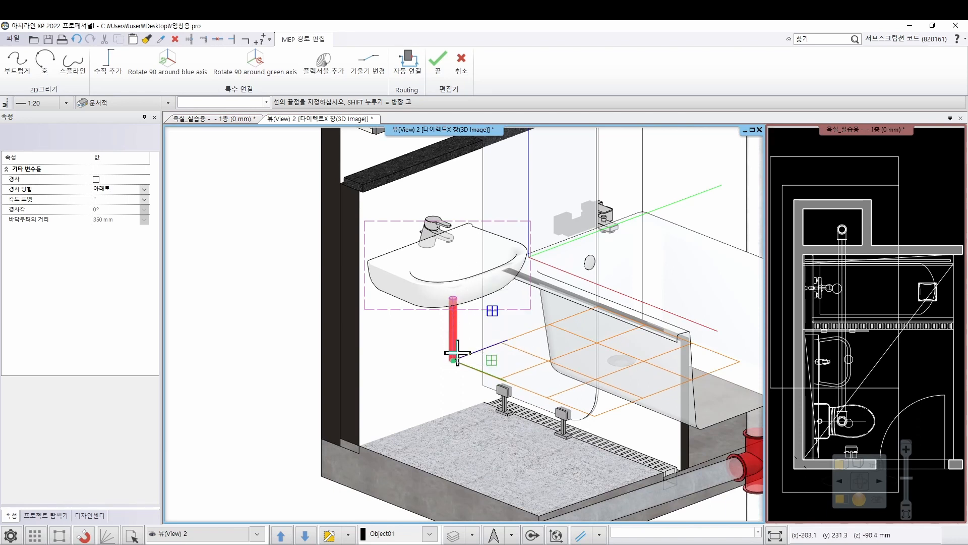
{"action": "scroll", "coordinate": [436, 347], "scroll_direction": "up", "scroll_amount": 1}
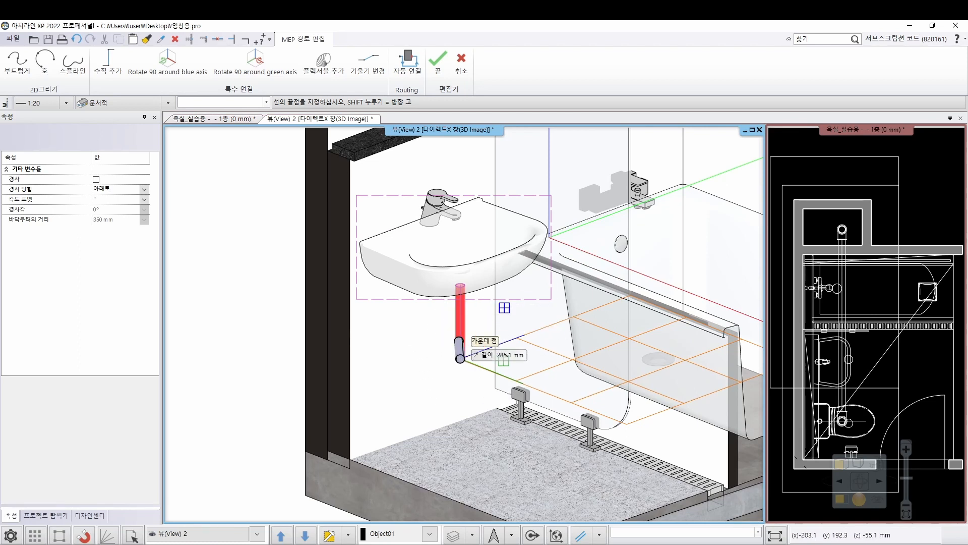
{"action": "middle_click_drag", "start_coordinate": [450, 377], "coordinate": [511, 359]}
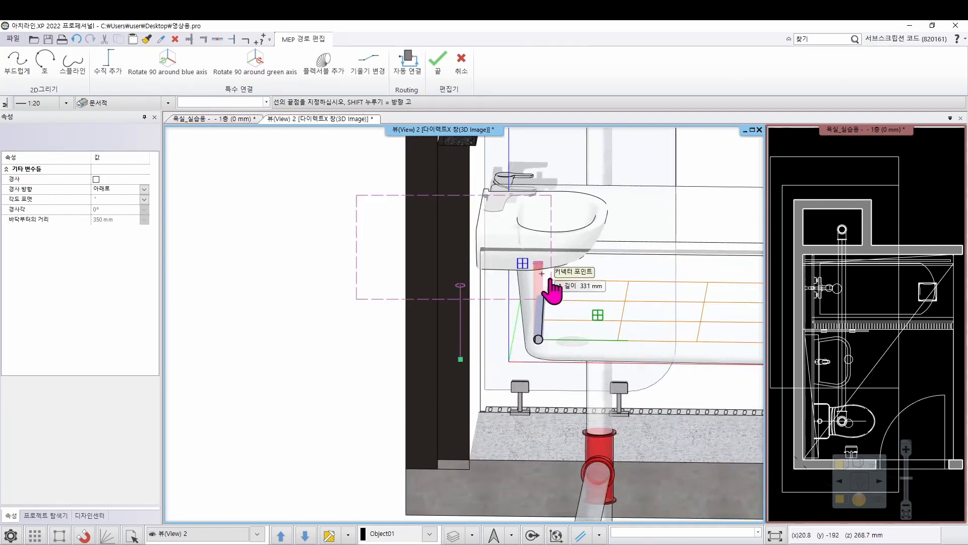
{"action": "left_click", "coordinate": [524, 265]}
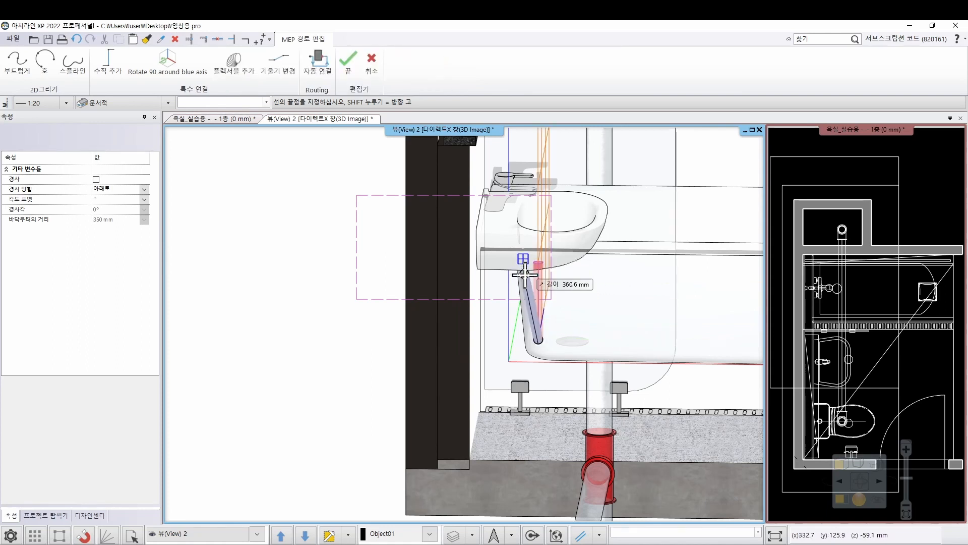
{"action": "left_click", "coordinate": [524, 266]}
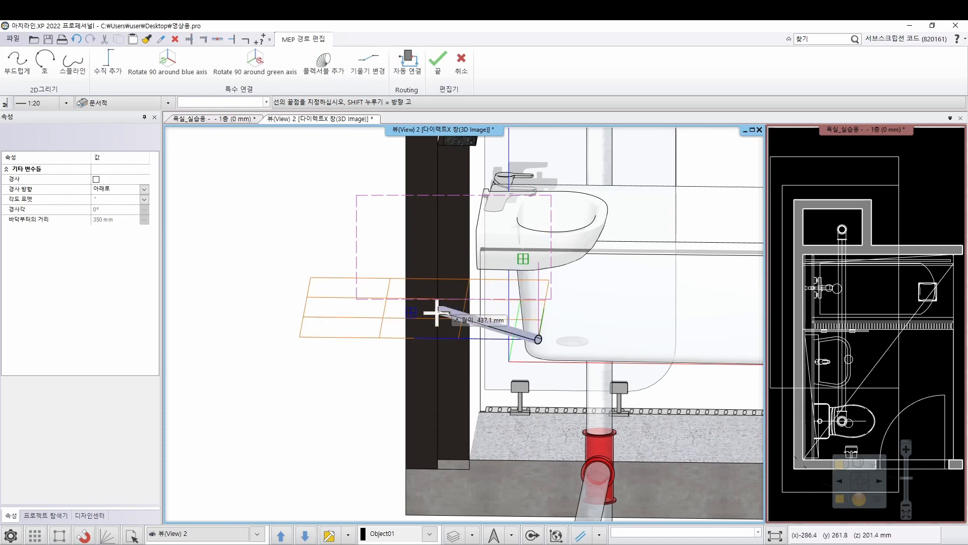
{"action": "left_click", "coordinate": [412, 313]}
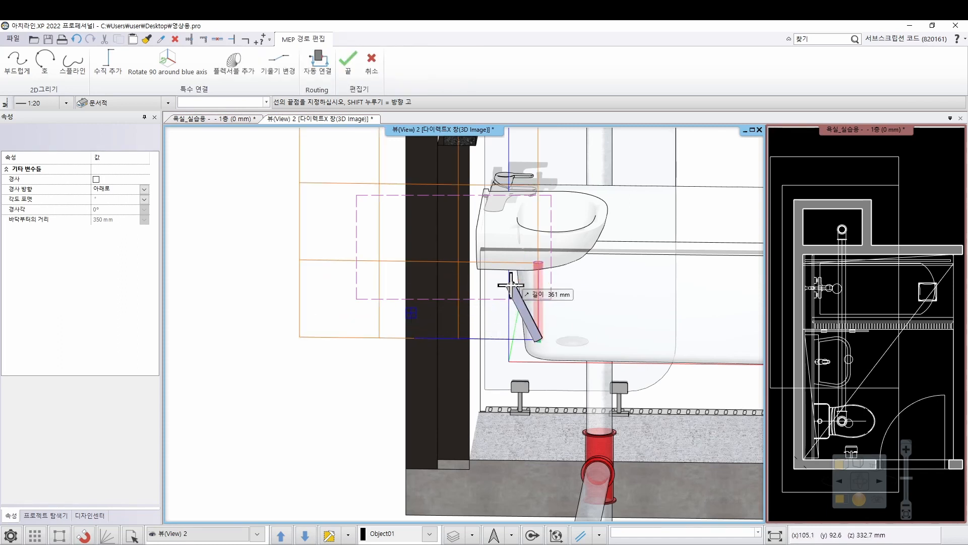
{"action": "mouse_move", "coordinate": [498, 286]}
{"action": "middle_mouse_down"}
{"action": "mouse_move", "coordinate": [434, 348]}
{"action": "mouse_move", "coordinate": [446, 361]}
{"action": "middle_mouse_up"}
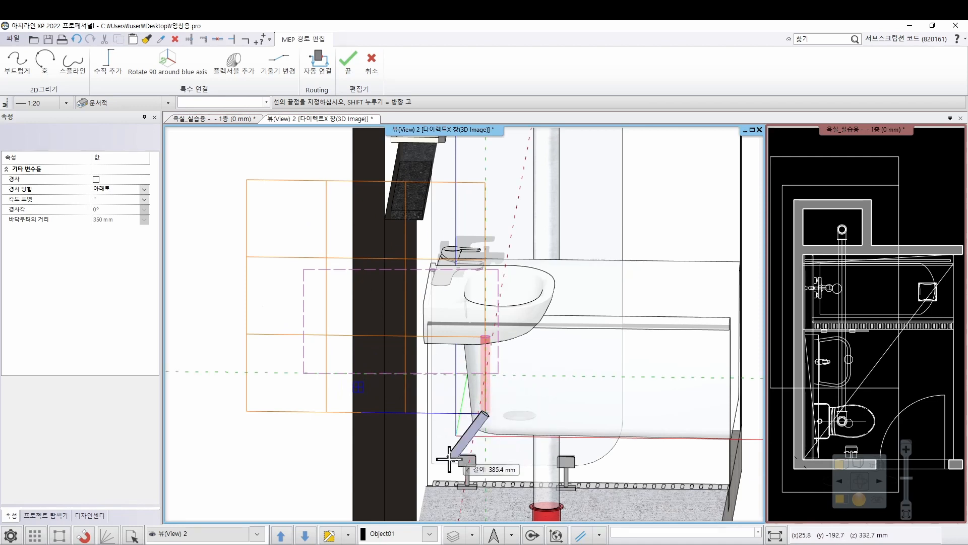
{"action": "scroll", "coordinate": [442, 405], "scroll_direction": "up", "scroll_amount": 1}
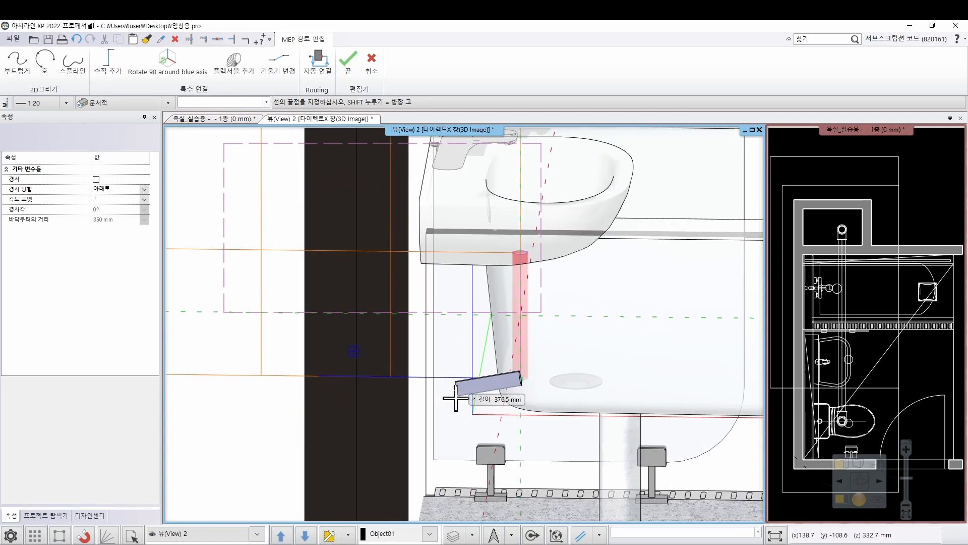
{"action": "scroll", "coordinate": [444, 362], "scroll_direction": "up", "scroll_amount": 1}
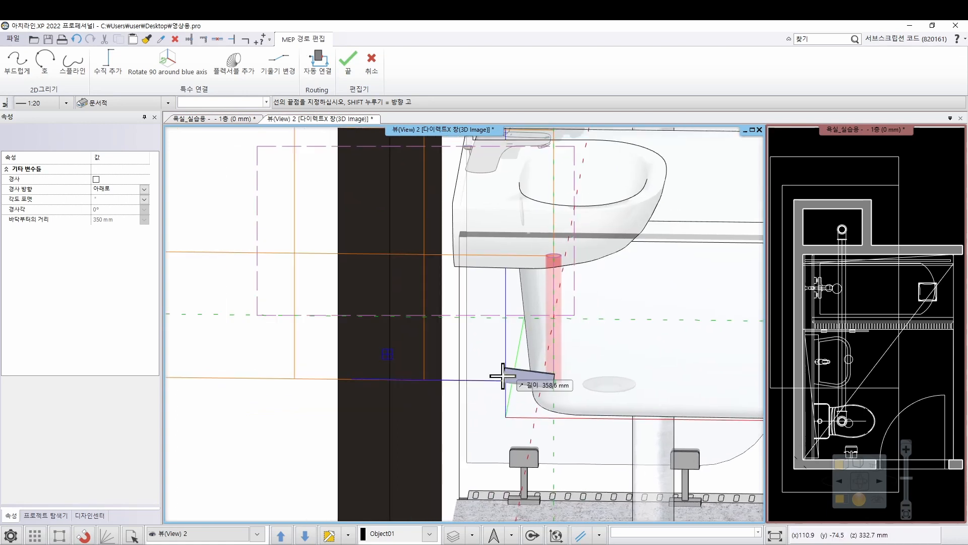
Draw a U-shaped trap arc from the lower end of the washbasin's vertical pipe, dipping down and ending at the same height towards the wall
{"action": "left_click", "coordinate": [52, 63]}
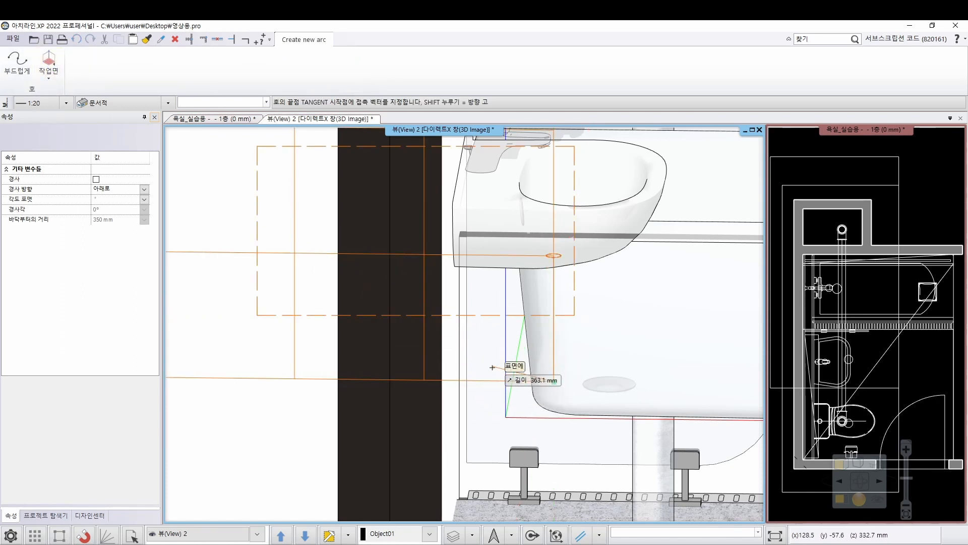
{"action": "key", "text": "shift"}
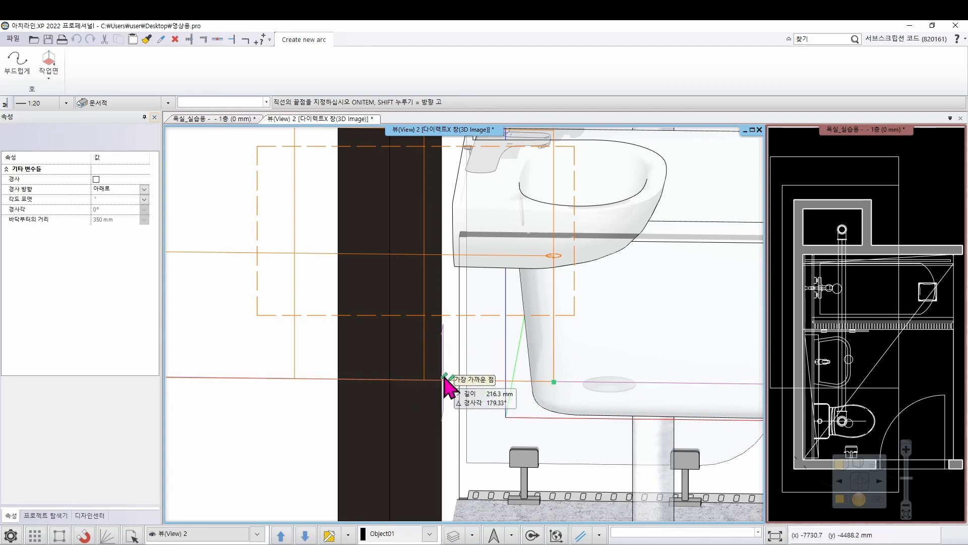
{"action": "left_click", "coordinate": [495, 381]}
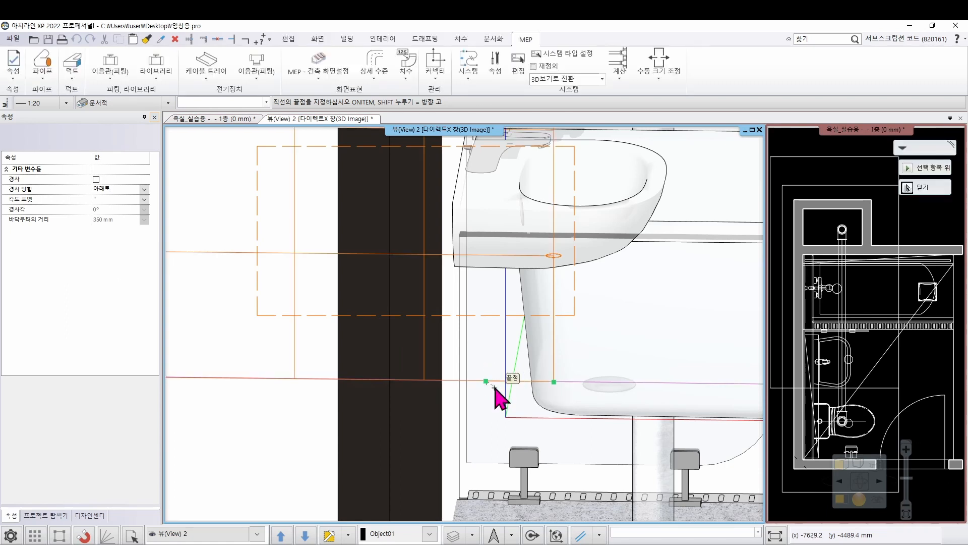
{"action": "left_click", "coordinate": [511, 429]}
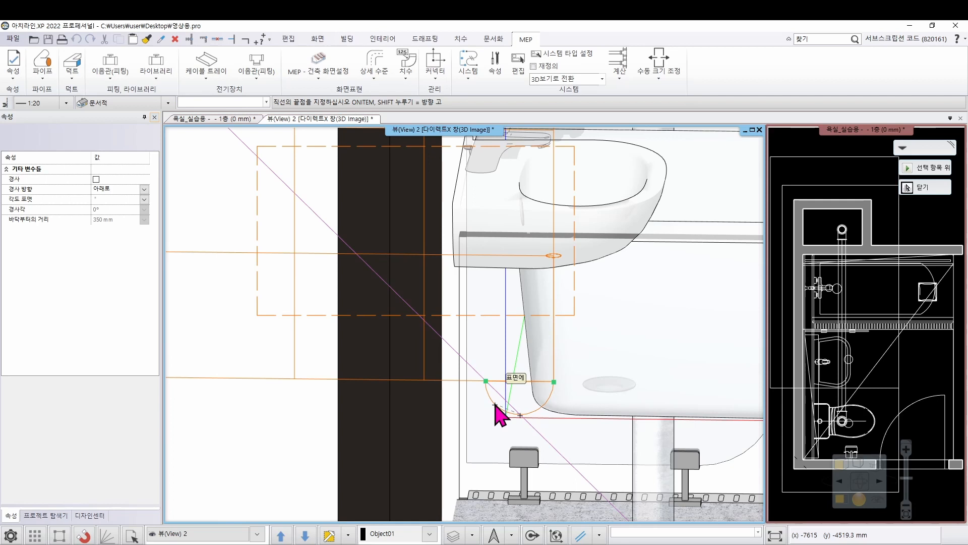
{"action": "left_click", "coordinate": [495, 408]}
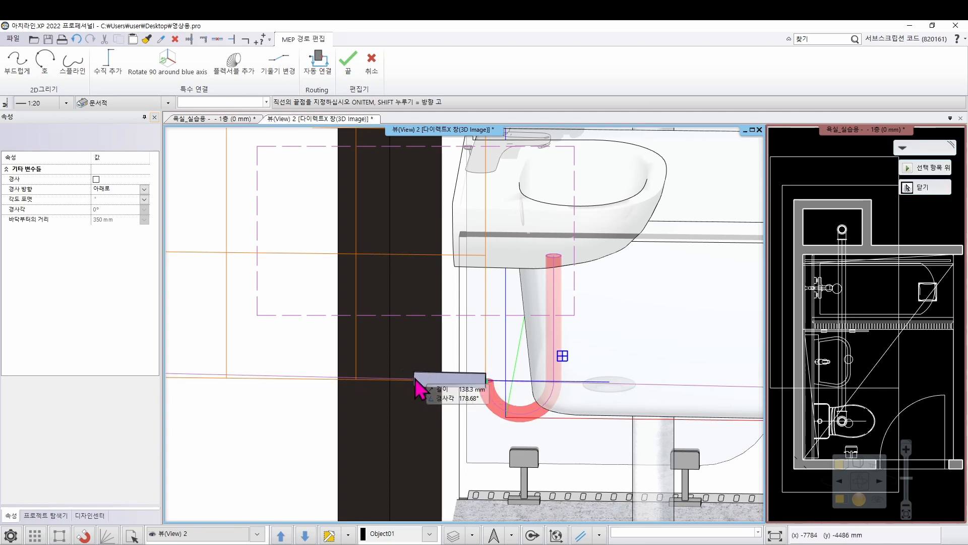
Continue from the trap with a horizontal segment about 130 mm into the wall and a vertical one down to about 348 mm below floor level
{"action": "middle_click_drag", "start_coordinate": [413, 381], "coordinate": [427, 366]}
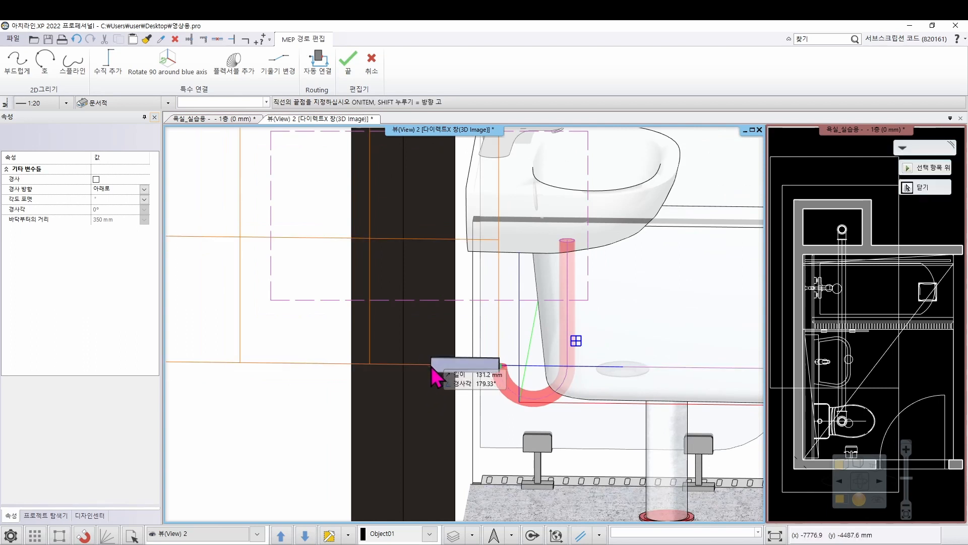
{"action": "left_click", "coordinate": [429, 367]}
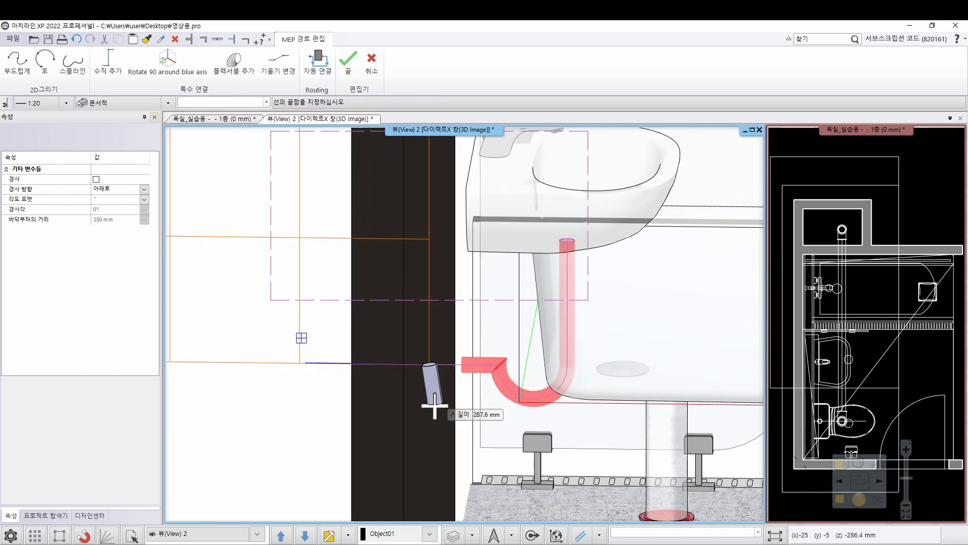
{"action": "scroll", "coordinate": [433, 411], "scroll_direction": "down", "scroll_amount": 2}
{"action": "middle_click_drag", "start_coordinate": [438, 474], "coordinate": [437, 447]}
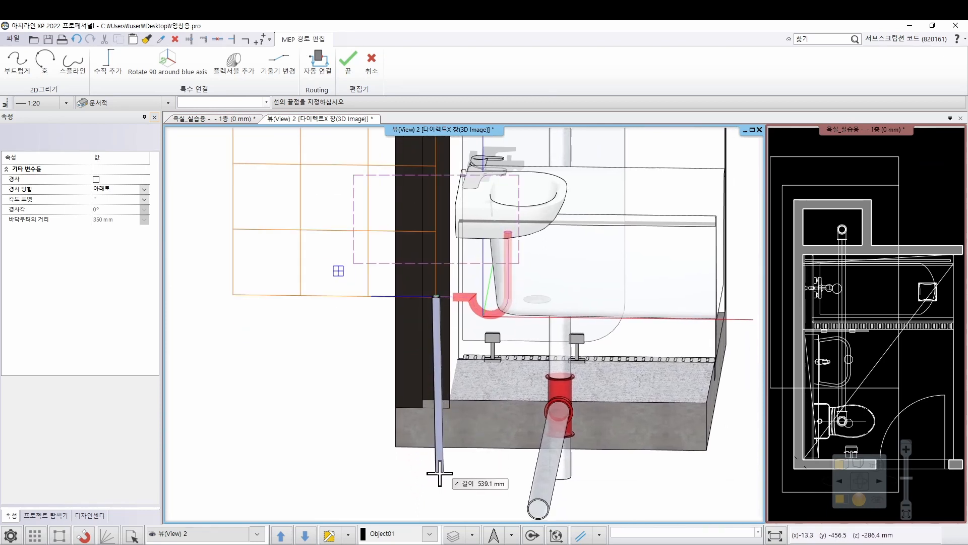
{"action": "key", "text": "shift"}
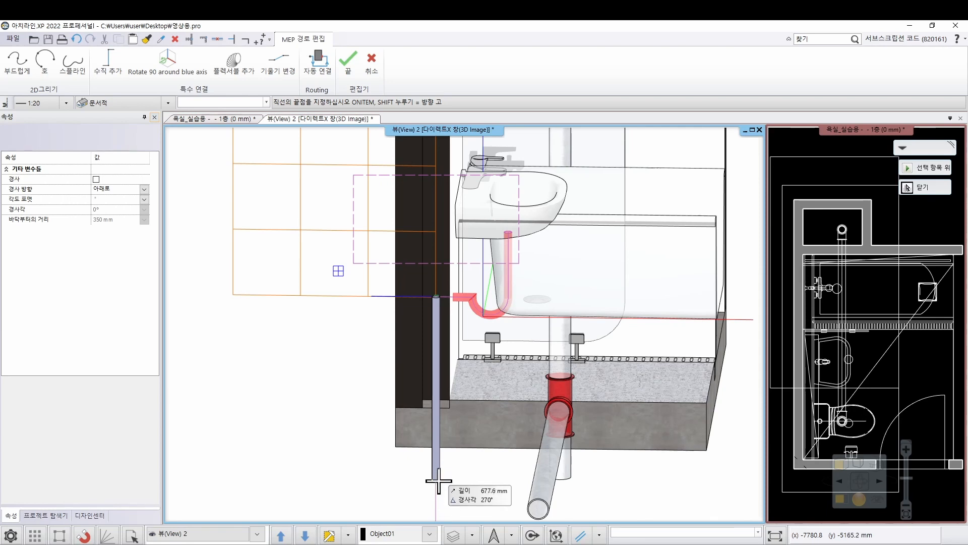
{"action": "left_click", "coordinate": [440, 482]}
{"action": "scroll", "coordinate": [499, 479], "scroll_direction": "down", "scroll_amount": 3}
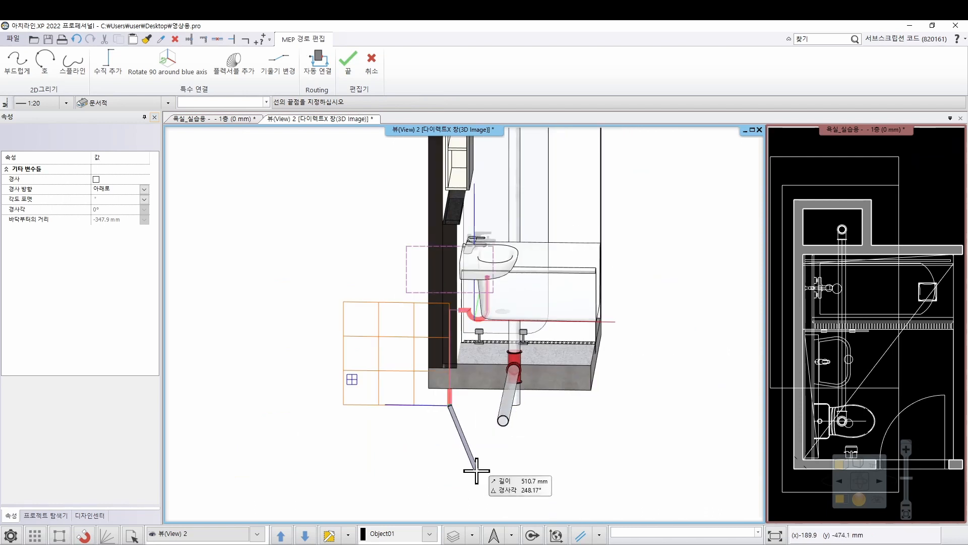
Finish the washbasin route and check its trap and downpipe against the sloped main pipe from the front and the side
{"action": "middle_click_drag", "start_coordinate": [498, 398], "coordinate": [436, 403]}
{"action": "scroll", "coordinate": [461, 370], "scroll_direction": "up", "scroll_amount": 2}
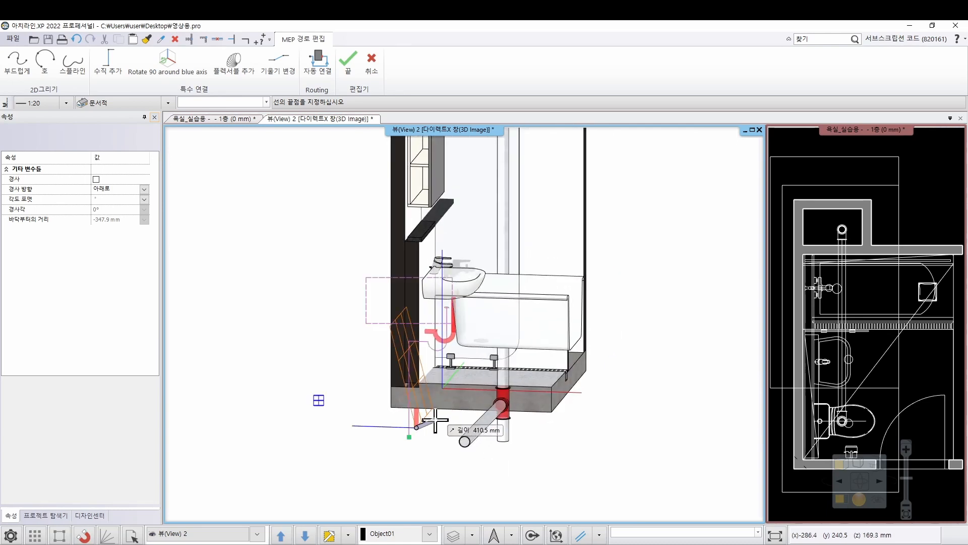
{"action": "key", "text": "Return"}
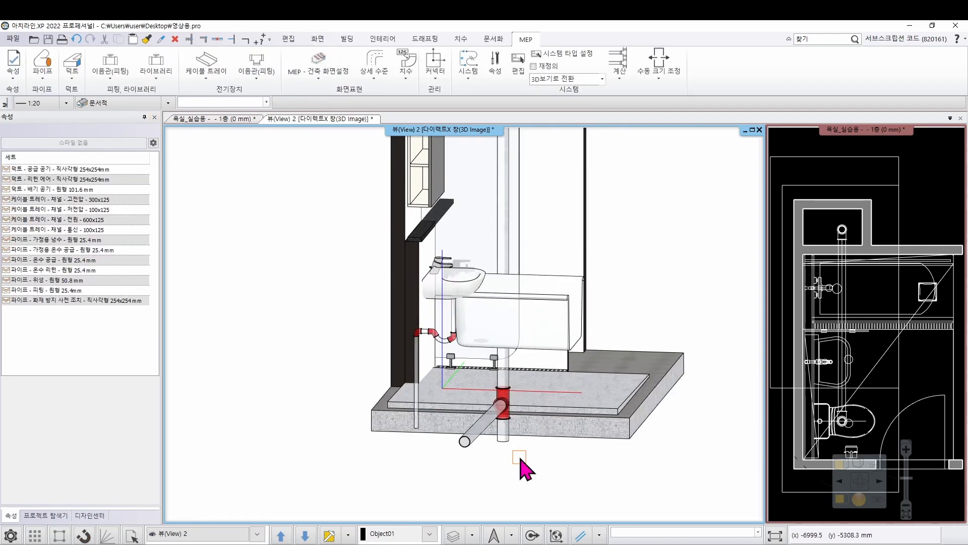
{"action": "scroll", "coordinate": [517, 464], "scroll_direction": "up", "scroll_amount": 6}
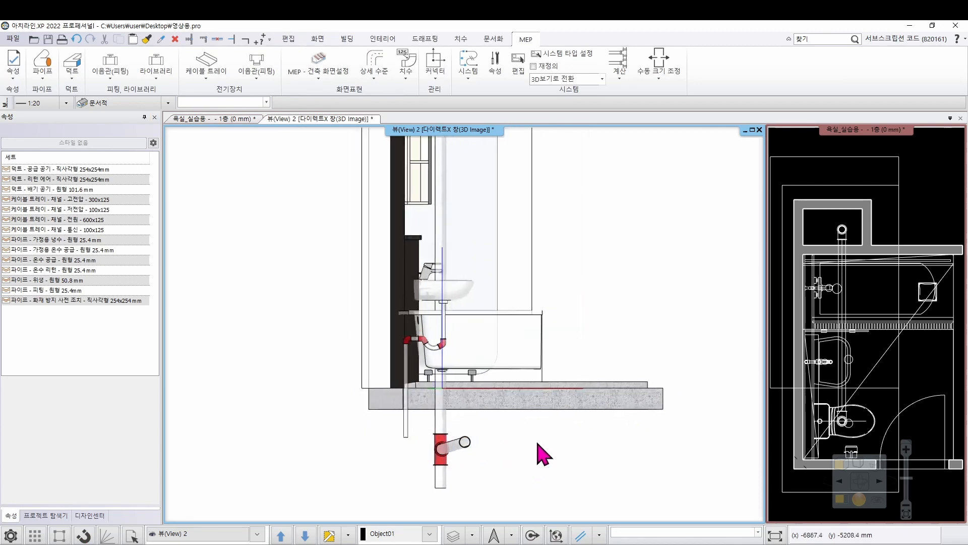
{"action": "scroll", "coordinate": [474, 355], "scroll_direction": "up", "scroll_amount": 2}
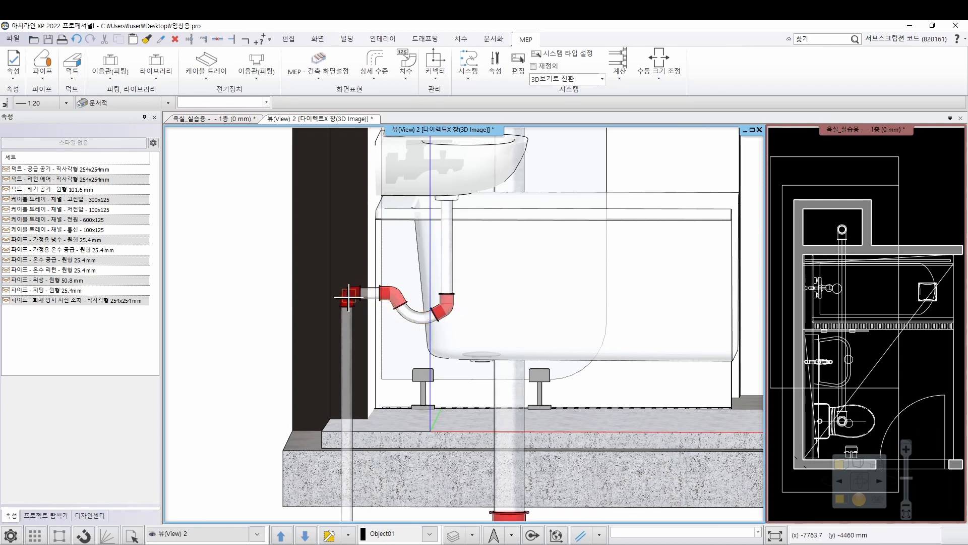
{"action": "scroll", "coordinate": [347, 489], "scroll_direction": "down", "scroll_amount": 8}
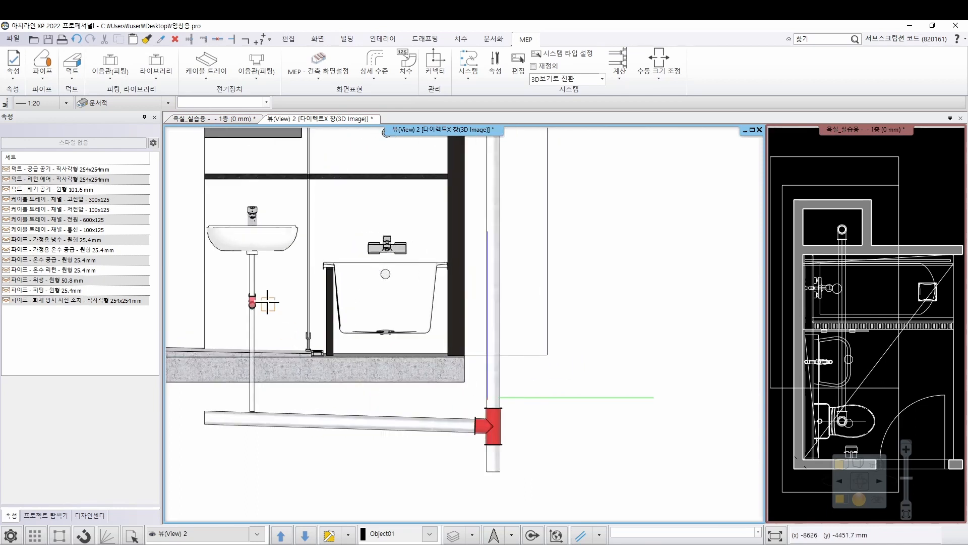
{"action": "scroll", "coordinate": [254, 419], "scroll_direction": "up", "scroll_amount": 3}
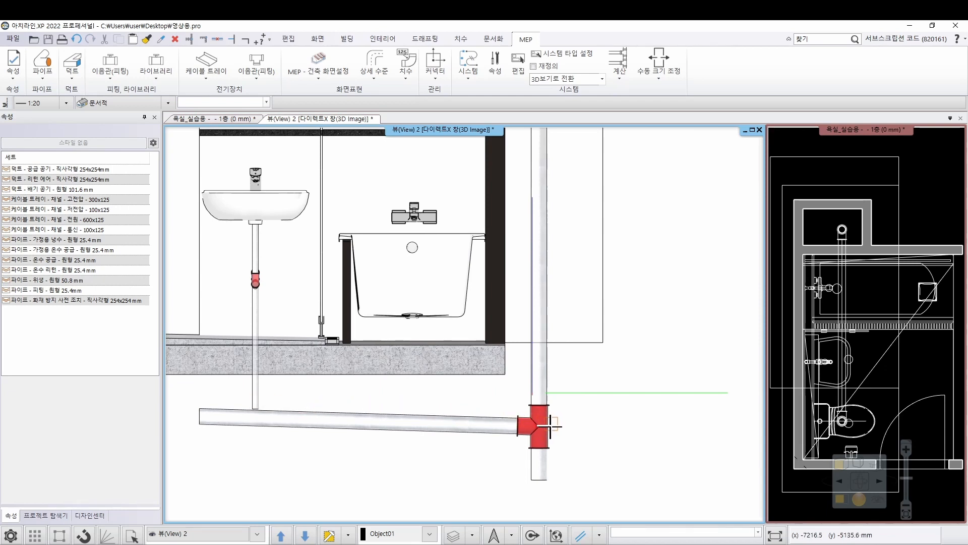
{"action": "key", "text": "Escape"}
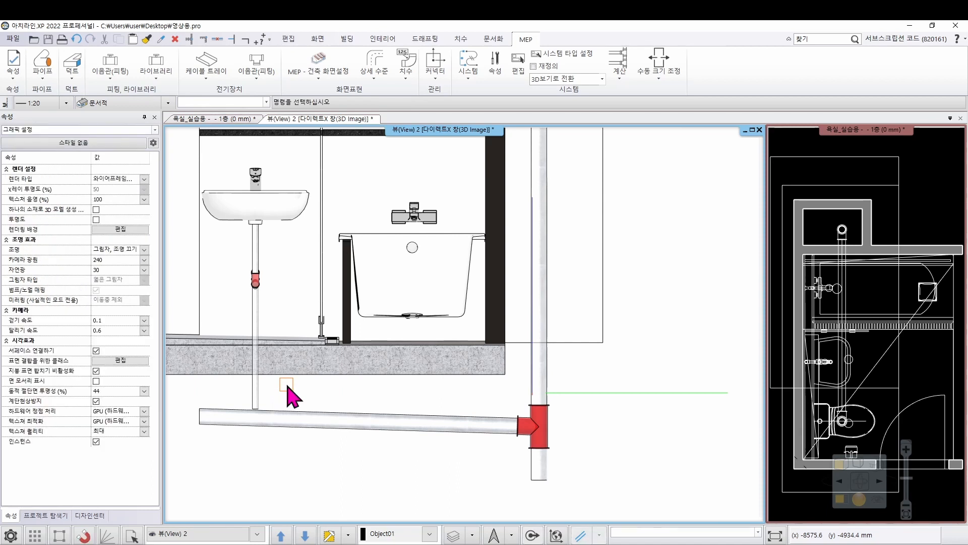
Extend the washbasin's downpipe from its lower end with a 1600 mm segment parallel to the slab's bottom edge, running towards the shaft pipe
{"action": "left_click", "coordinate": [256, 390]}
{"action": "right_click", "coordinate": [256, 411]}
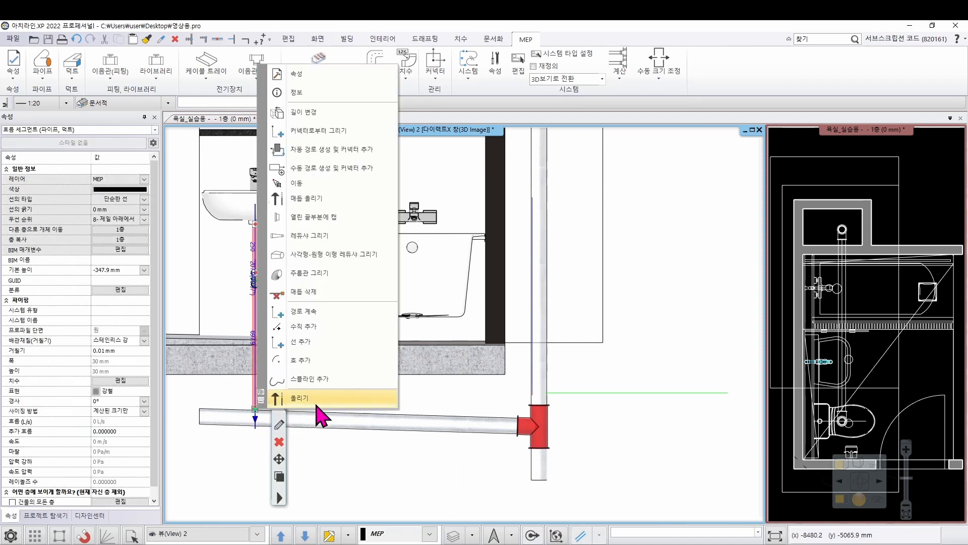
{"action": "left_click", "coordinate": [352, 311]}
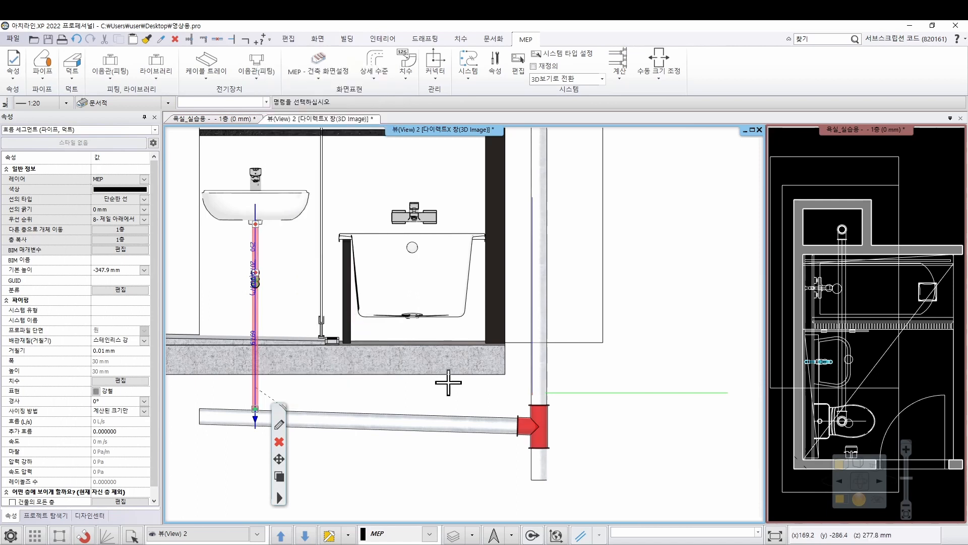
{"action": "scroll", "coordinate": [443, 378], "scroll_direction": "down", "scroll_amount": 3}
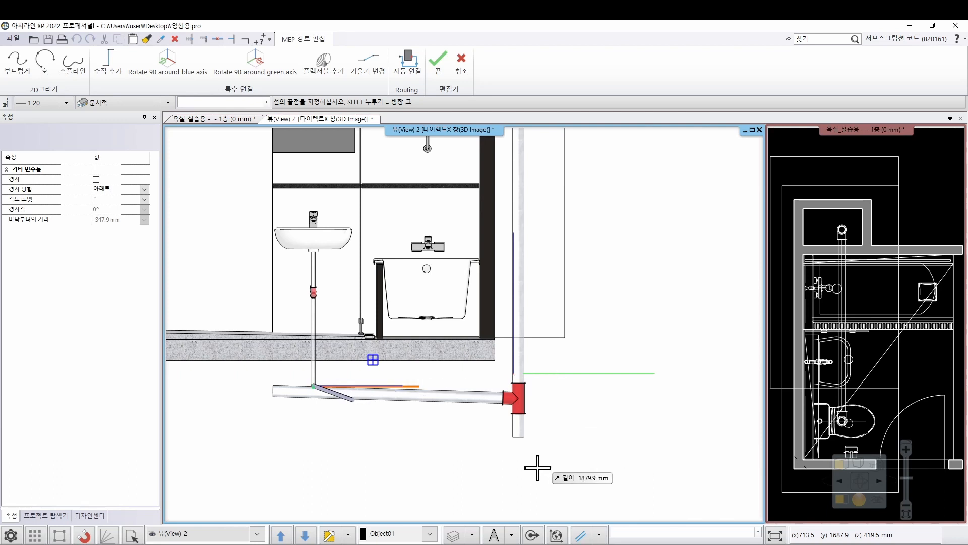
{"action": "left_click", "coordinate": [599, 535]}
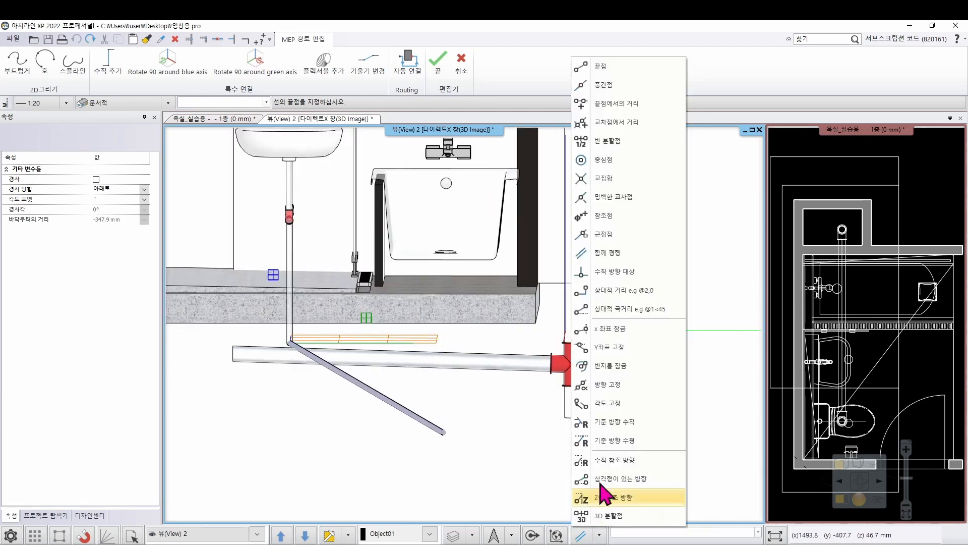
{"action": "left_click", "coordinate": [628, 258]}
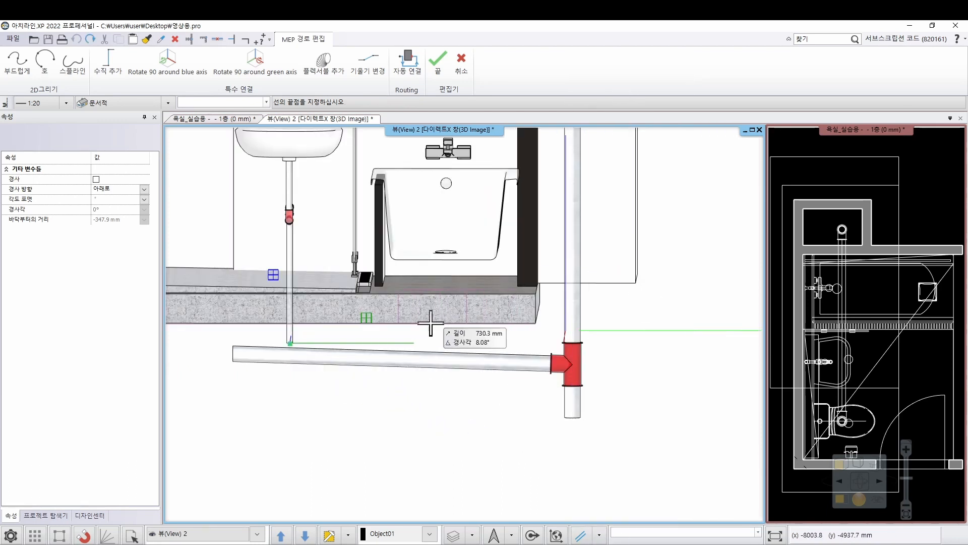
{"action": "left_click", "coordinate": [433, 323]}
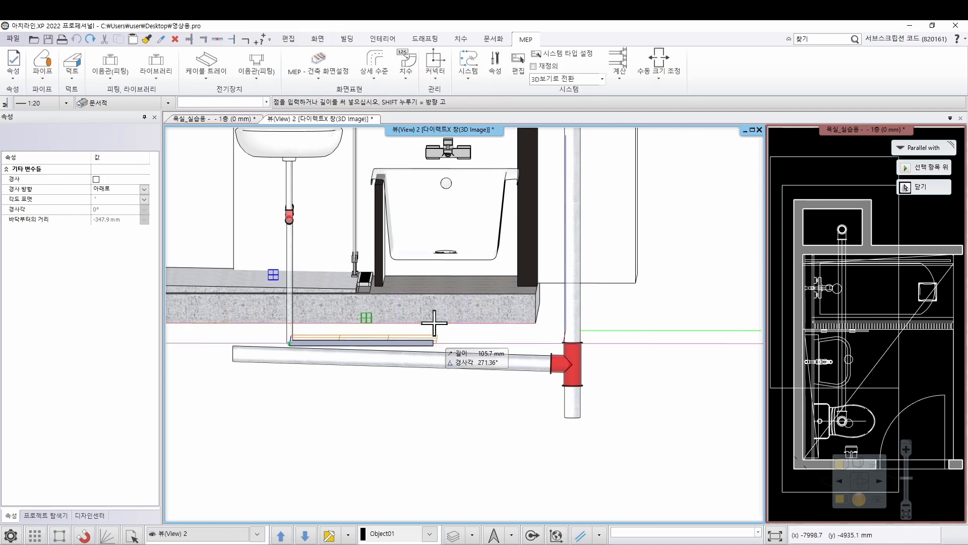
{"action": "left_click", "coordinate": [609, 342]}
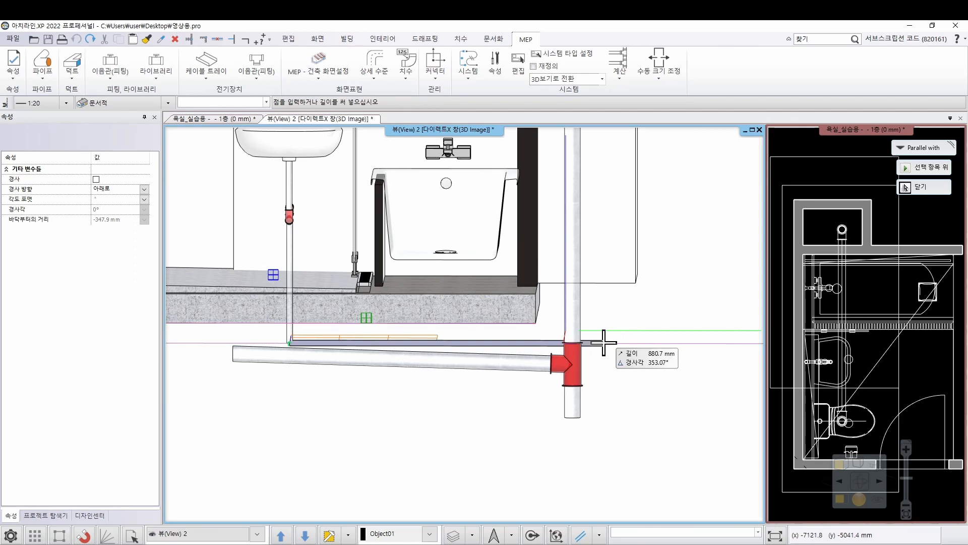
{"action": "type", "text": "1600"}
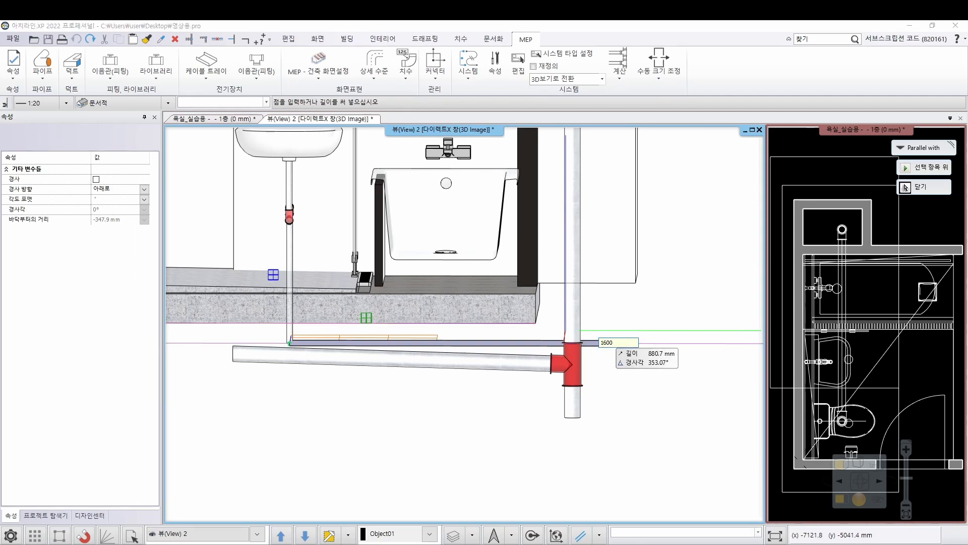
{"action": "key", "text": "Return"}
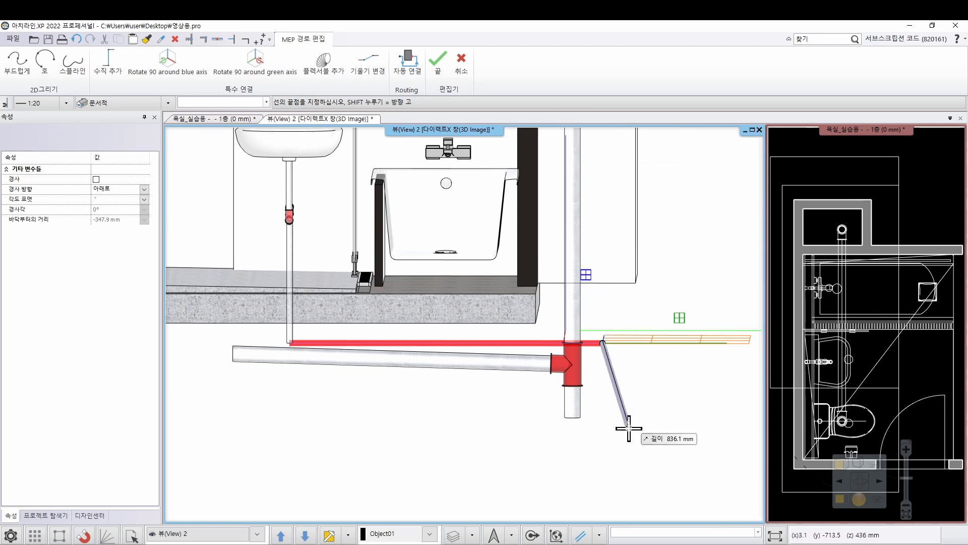
Finish the washbasin's horizontal segment and lower its shaft-side end node vertically to about -394 mm so the pipe slopes
{"action": "key", "text": "Return"}
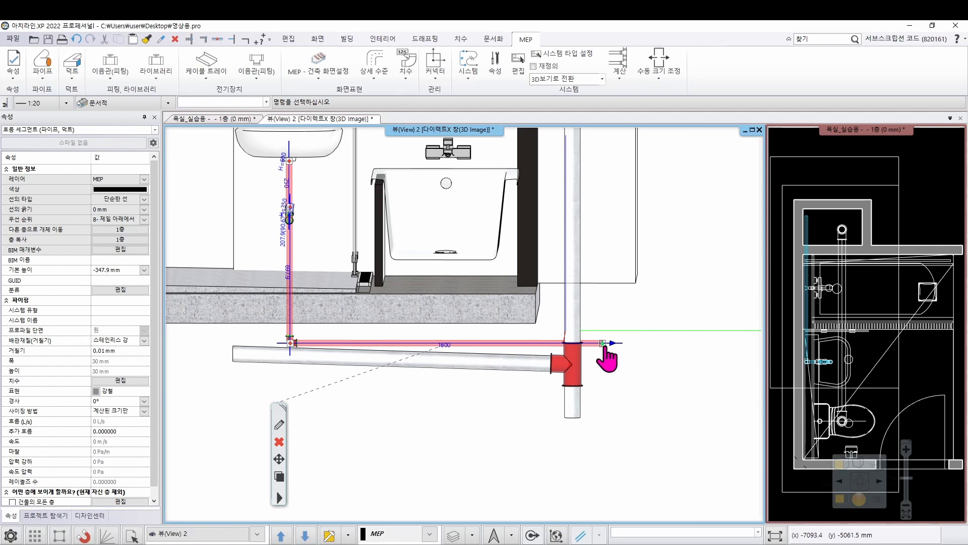
{"action": "right_click", "coordinate": [604, 348]}
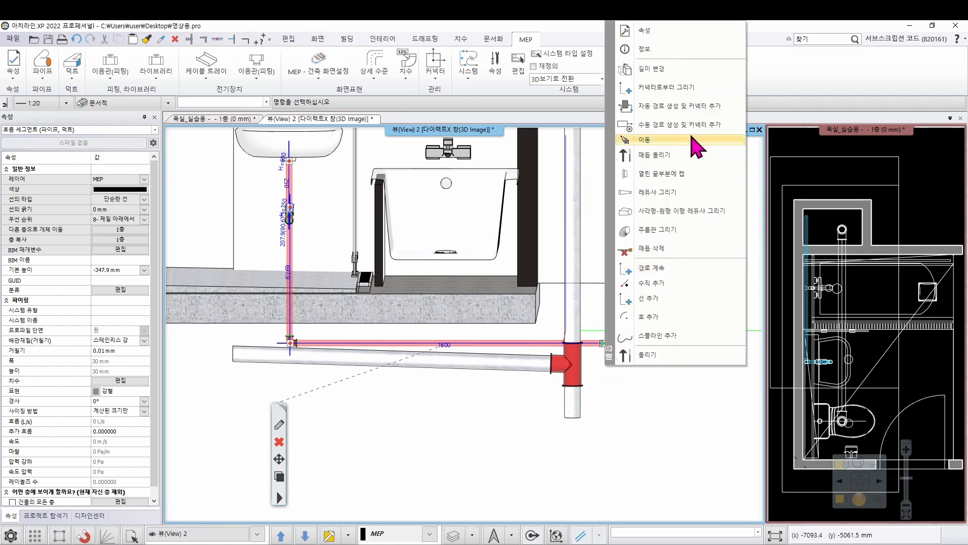
{"action": "left_click", "coordinate": [692, 139]}
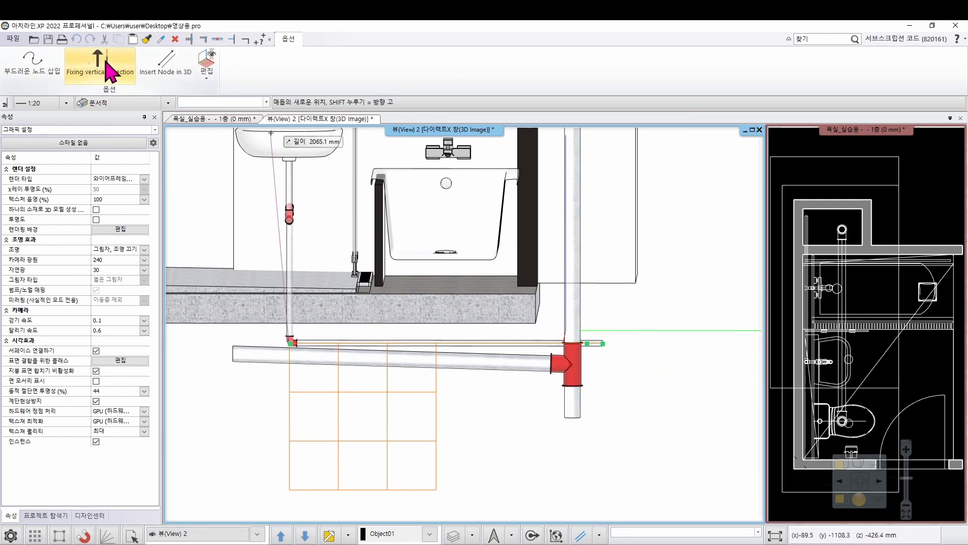
{"action": "left_click", "coordinate": [109, 70]}
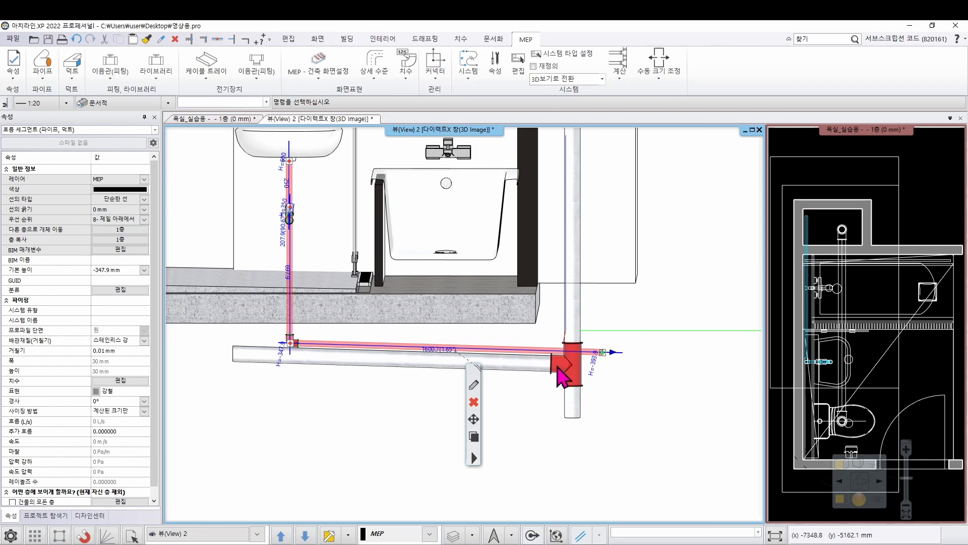
{"action": "left_click", "coordinate": [656, 297]}
Add a vertical line from the sloped washbasin pipe's shaft-side end, about 3514 mm up to the level of the shaft pipe's top
{"action": "scroll", "coordinate": [632, 323], "scroll_direction": "down", "scroll_amount": 3}
{"action": "middle_click_drag", "start_coordinate": [631, 323], "coordinate": [602, 384]}
{"action": "left_click", "coordinate": [516, 403]}
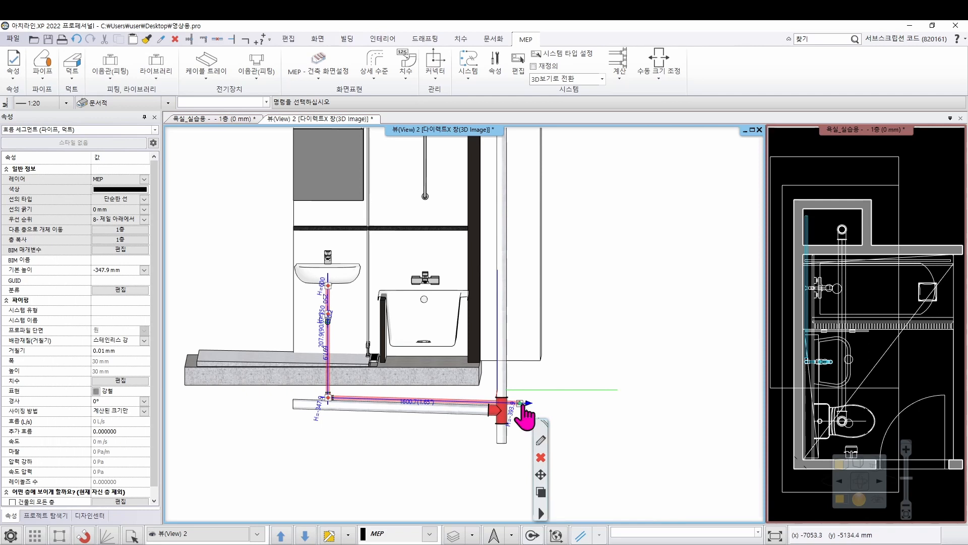
{"action": "right_click", "coordinate": [524, 417]}
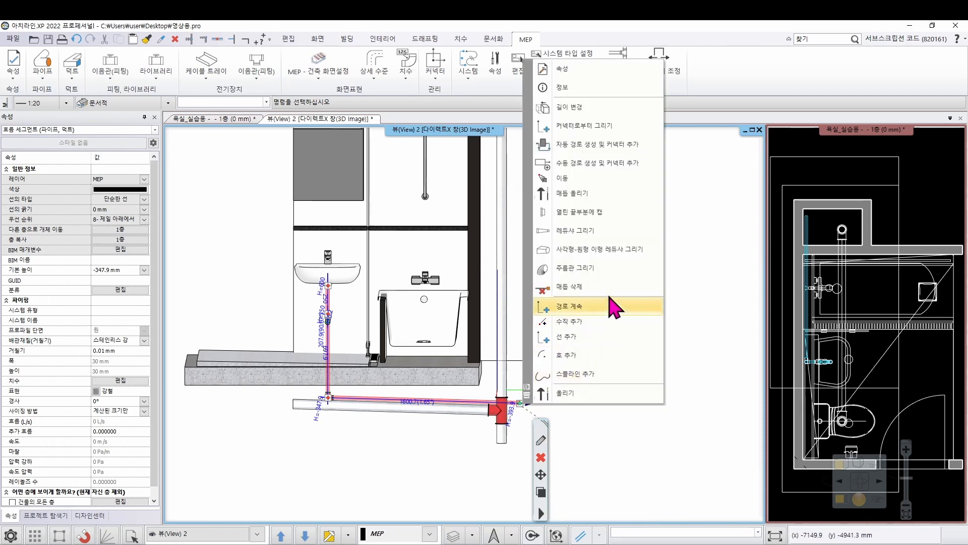
{"action": "left_click", "coordinate": [612, 336]}
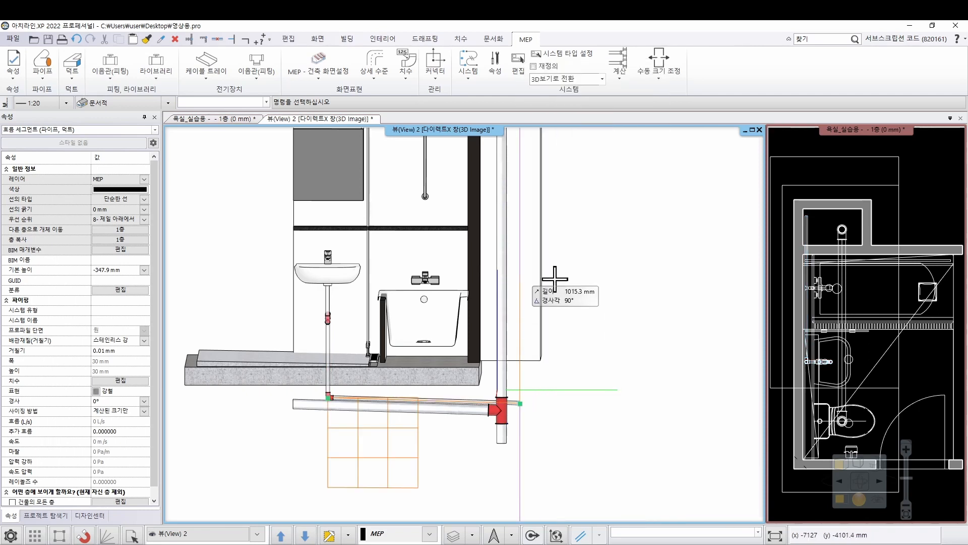
{"action": "scroll", "coordinate": [493, 277], "scroll_direction": "down", "scroll_amount": 4}
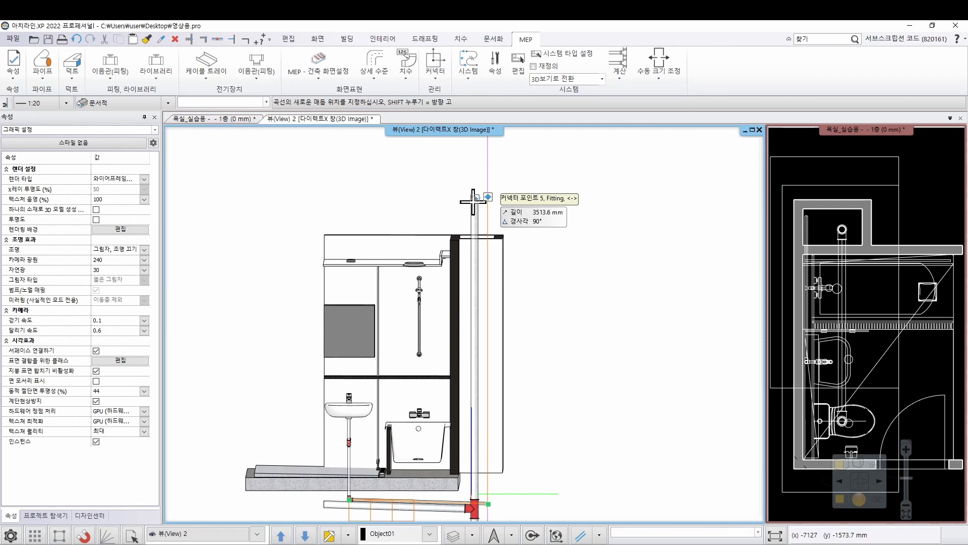
{"action": "left_click", "coordinate": [472, 200]}
{"action": "scroll", "coordinate": [567, 325], "scroll_direction": "down", "scroll_amount": 2}
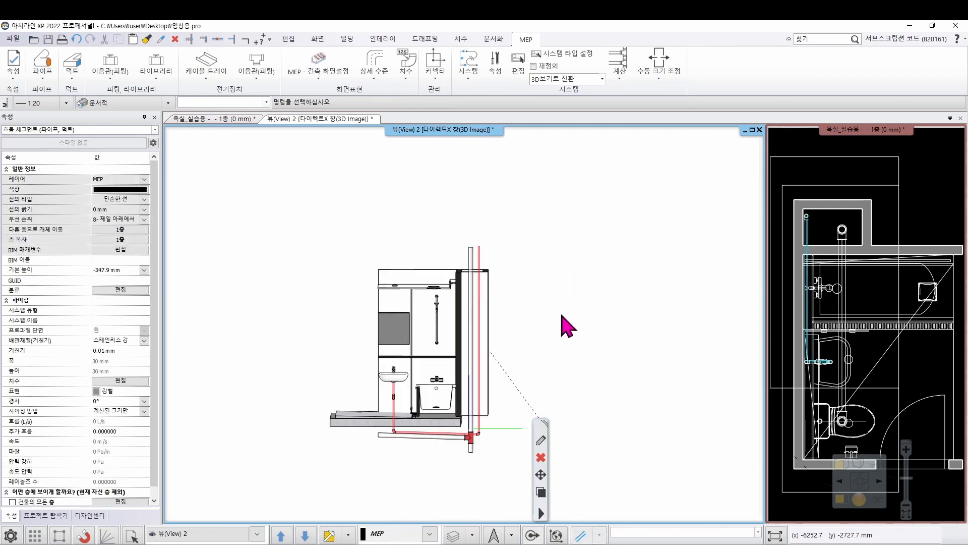
Convert the elbow between the sloped washbasin pipe and its new vertical pipe into a T junction open at the bottom
{"action": "scroll", "coordinate": [403, 330], "scroll_direction": "up", "scroll_amount": 5}
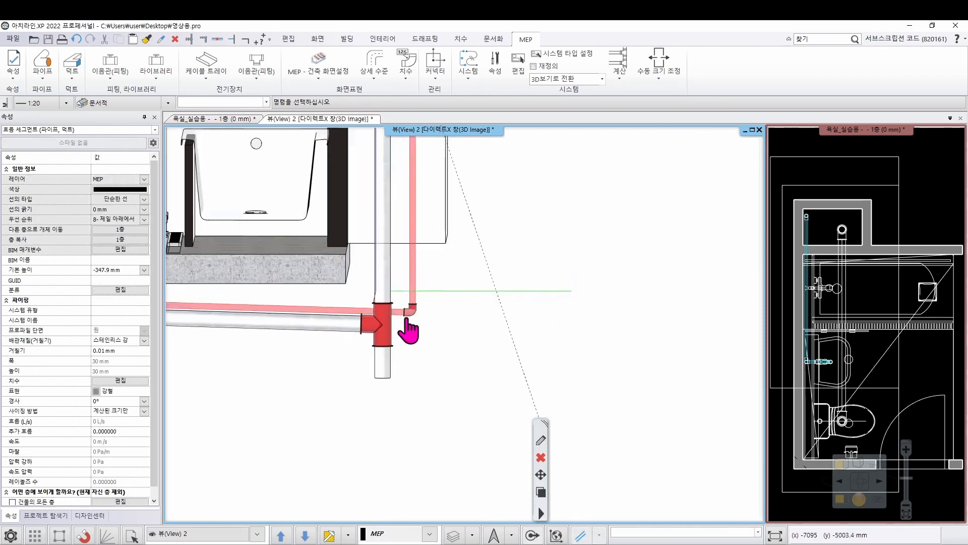
{"action": "scroll", "coordinate": [409, 328], "scroll_direction": "up", "scroll_amount": 3}
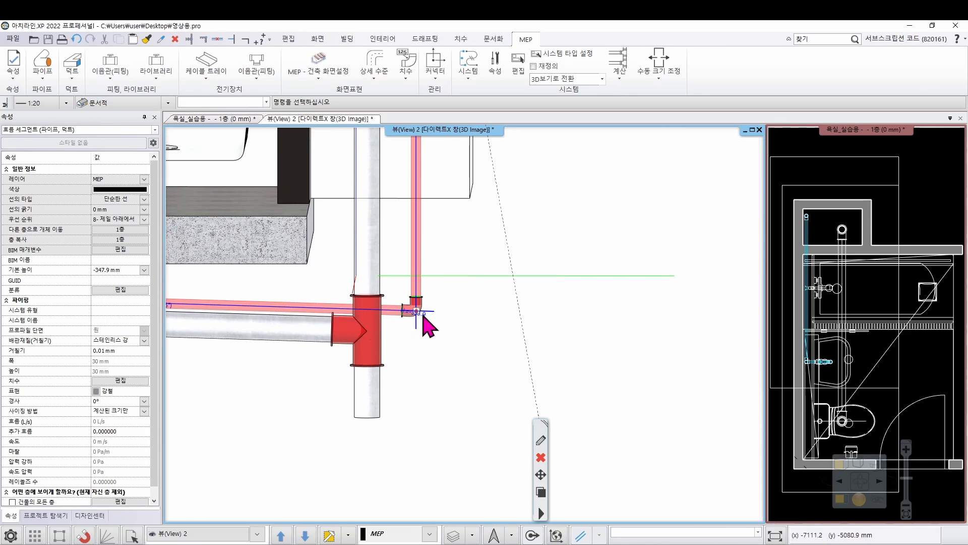
{"action": "scroll", "coordinate": [416, 325], "scroll_direction": "up", "scroll_amount": 1}
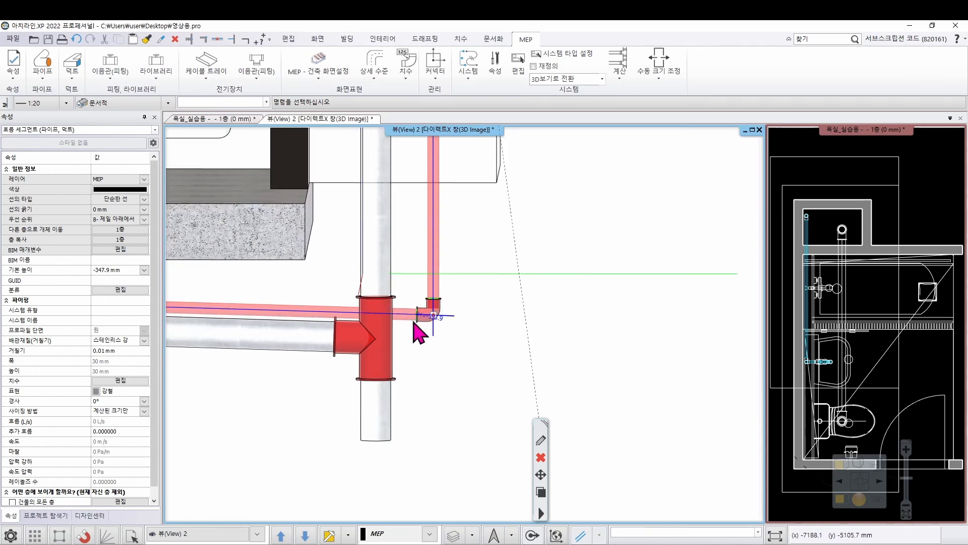
{"action": "scroll", "coordinate": [437, 322], "scroll_direction": "up", "scroll_amount": 4}
{"action": "left_click", "coordinate": [491, 291]}
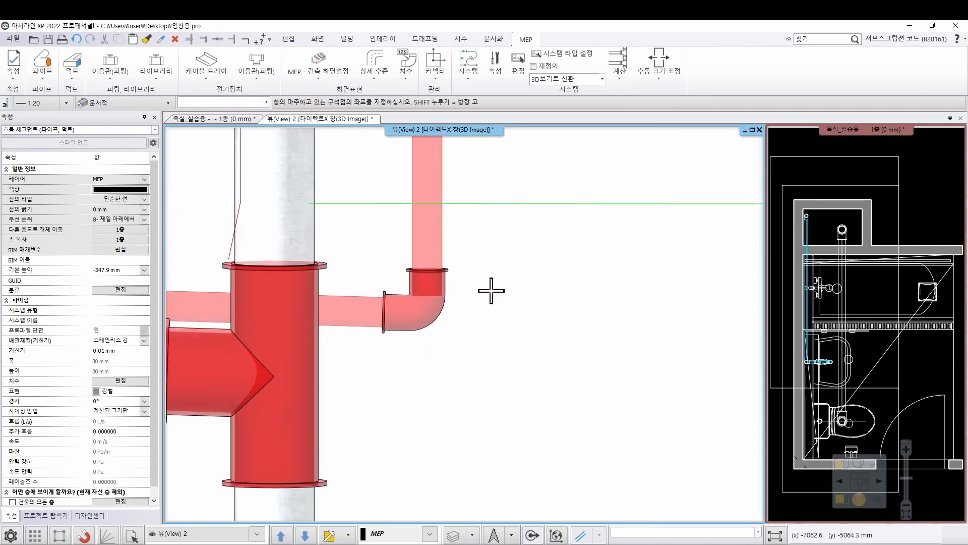
{"action": "left_click", "coordinate": [434, 318]}
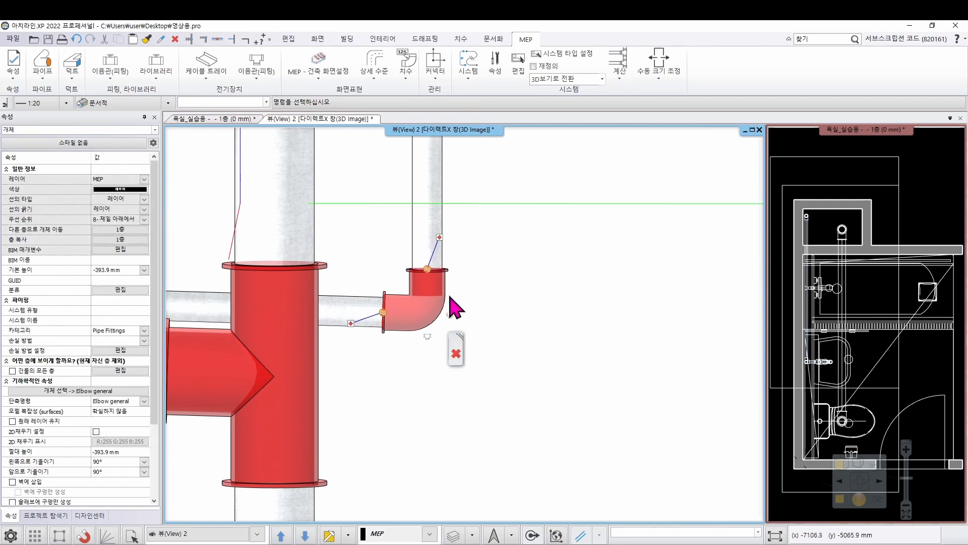
{"action": "middle_click_drag", "start_coordinate": [437, 310], "coordinate": [398, 298]}
{"action": "scroll", "coordinate": [398, 305], "scroll_direction": "up", "scroll_amount": 1}
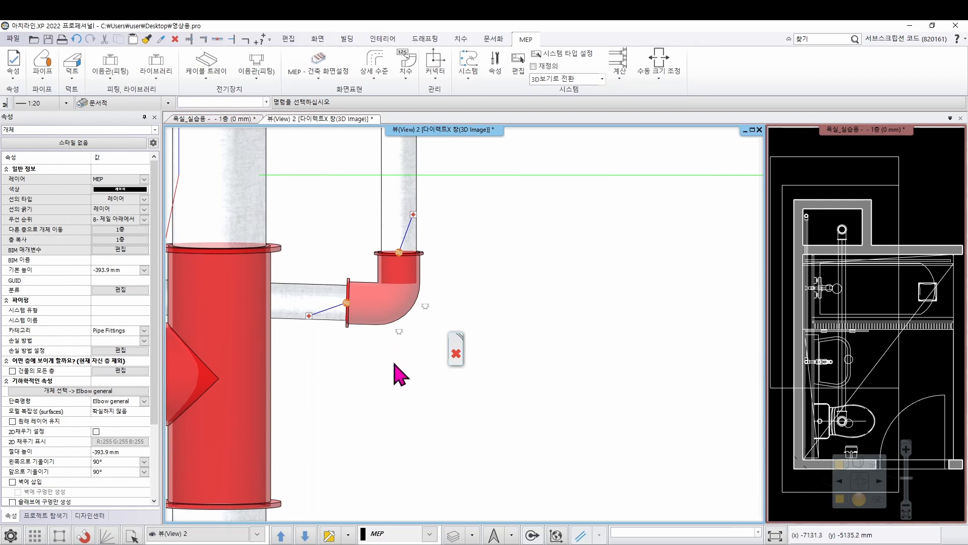
{"action": "left_click", "coordinate": [401, 333]}
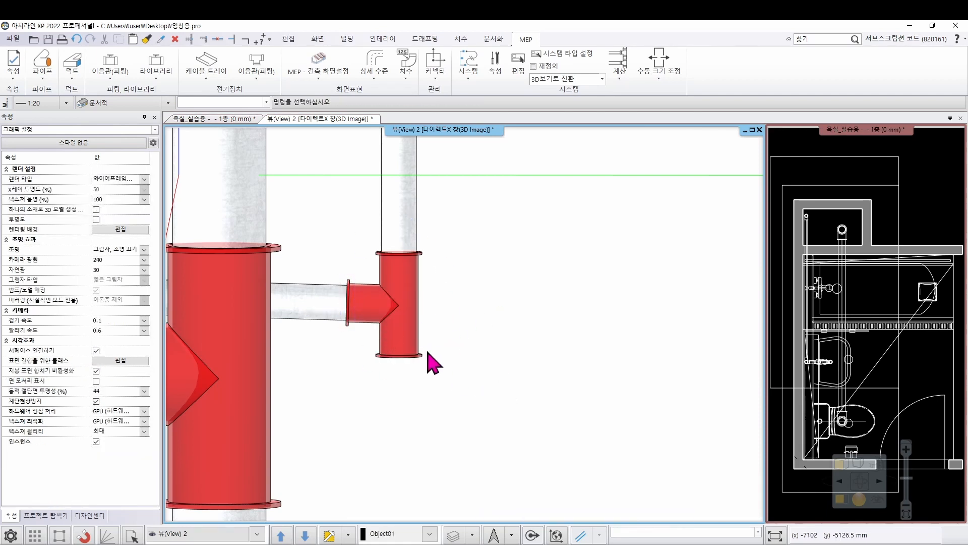
Draw a vertical pipe about 279 mm long downwards from the small T junction's lower connector and finish the route
{"action": "left_click", "coordinate": [408, 348]}
{"action": "middle_click_drag", "start_coordinate": [400, 389], "coordinate": [348, 333]}
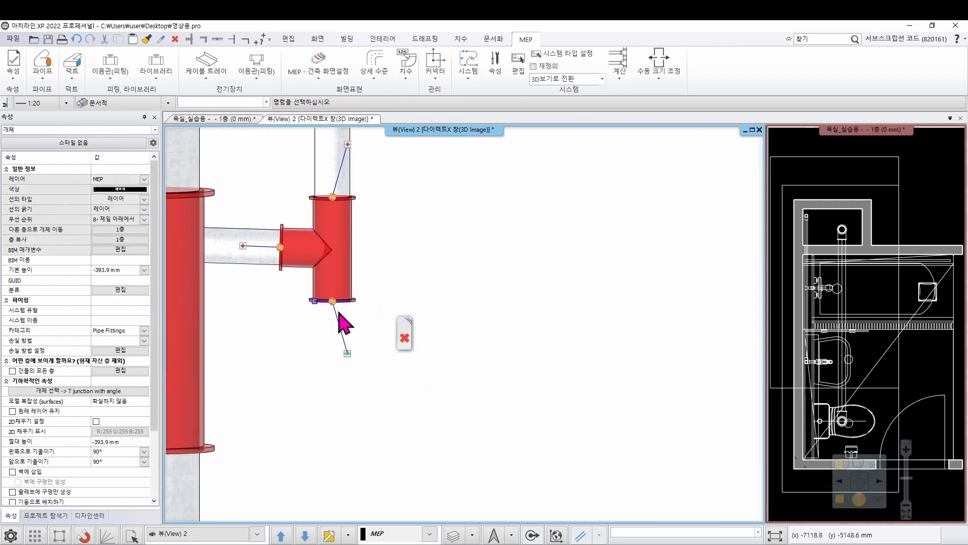
{"action": "right_click", "coordinate": [335, 306]}
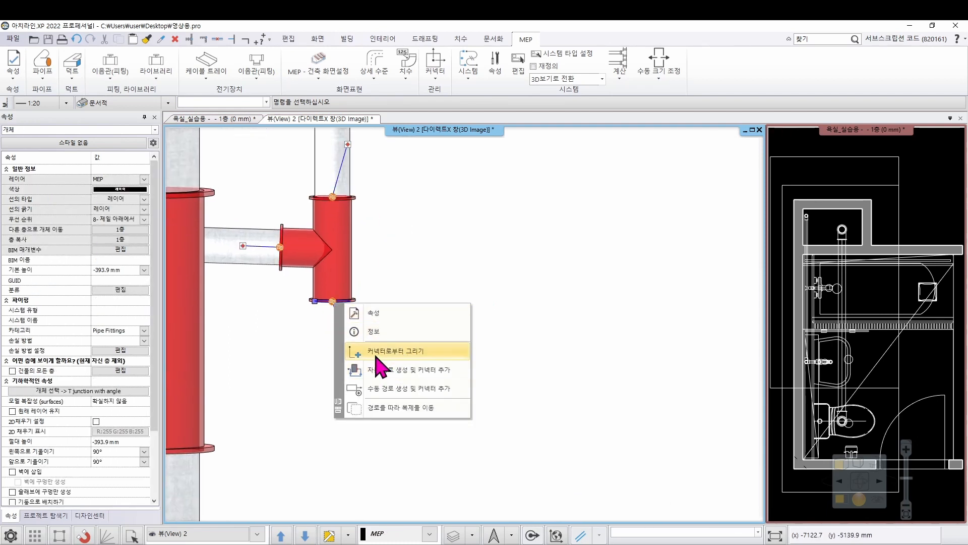
{"action": "left_click", "coordinate": [403, 351]}
{"action": "scroll", "coordinate": [372, 395], "scroll_direction": "down", "scroll_amount": 3}
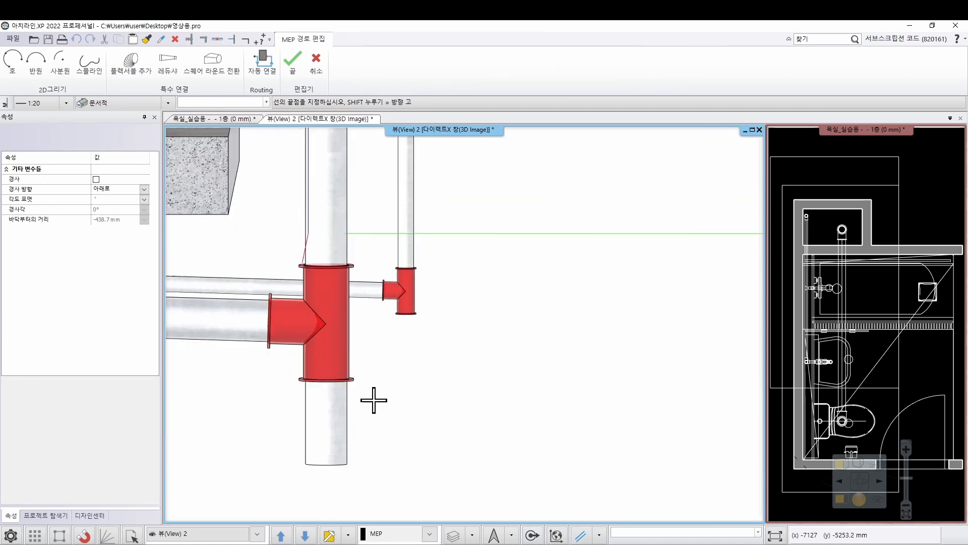
{"action": "left_click", "coordinate": [371, 403]}
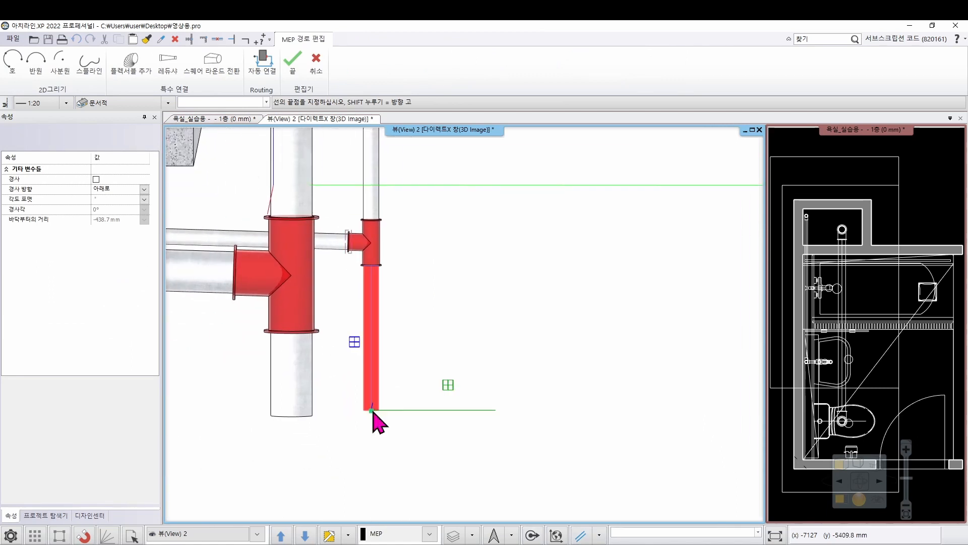
{"action": "key", "text": "Return"}
Examine the washbasin drain, its small vertical pipe and the main shaft pipe from the front and the side
{"action": "scroll", "coordinate": [475, 371], "scroll_direction": "down", "scroll_amount": 6}
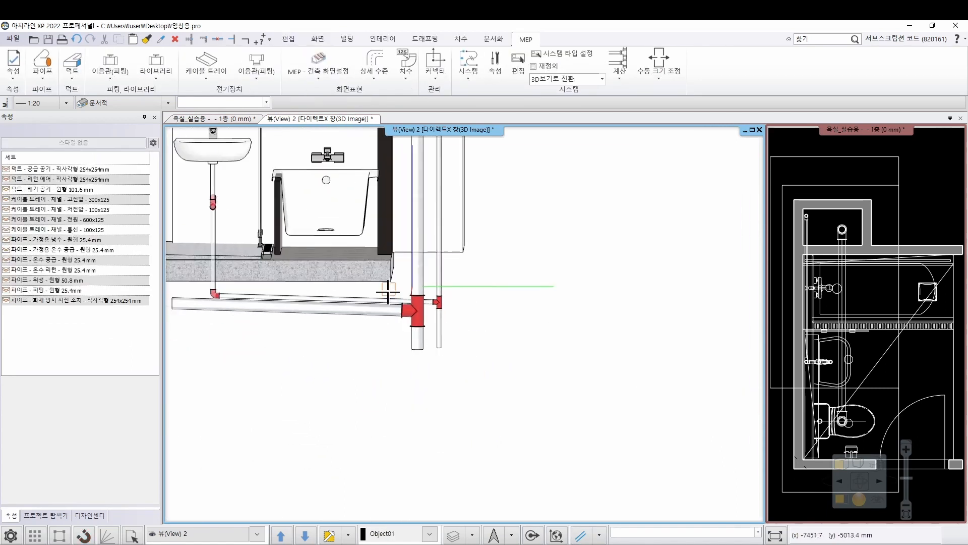
{"action": "middle_click_drag", "start_coordinate": [295, 269], "coordinate": [362, 348]}
{"action": "scroll", "coordinate": [391, 328], "scroll_direction": "up", "scroll_amount": 3}
{"action": "middle_click_drag", "start_coordinate": [624, 340], "coordinate": [595, 332]}
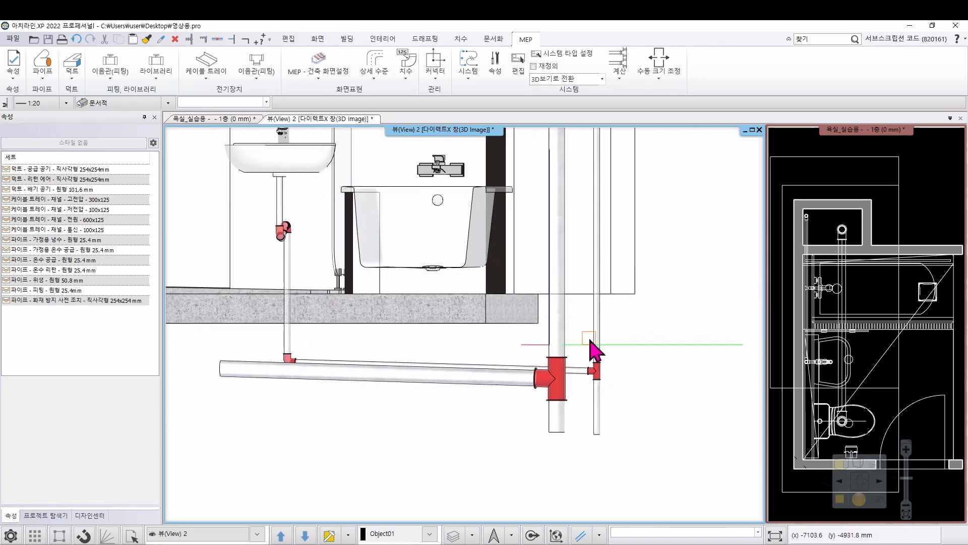
{"action": "scroll", "coordinate": [585, 346], "scroll_direction": "up", "scroll_amount": 1}
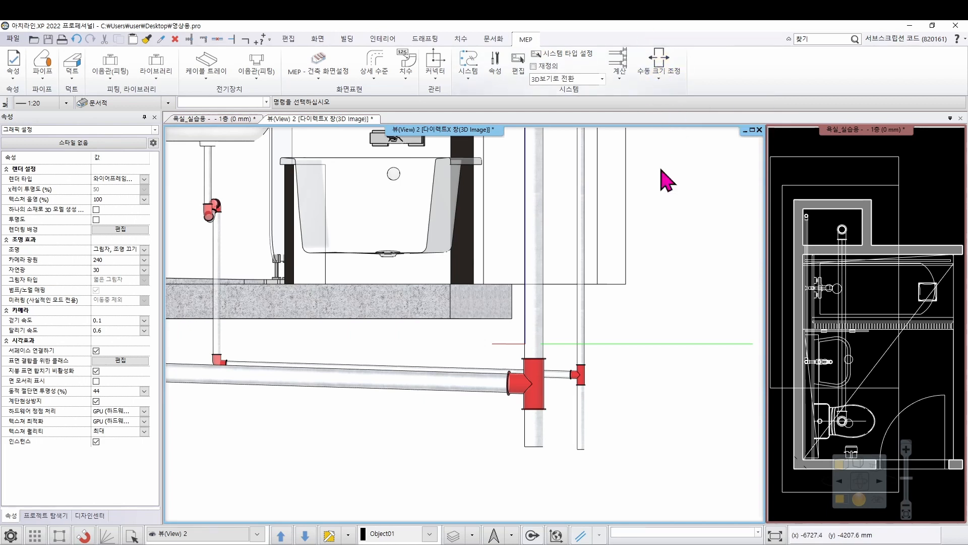
{"action": "scroll", "coordinate": [547, 271], "scroll_direction": "down", "scroll_amount": 1}
{"action": "scroll", "coordinate": [546, 270], "scroll_direction": "down", "scroll_amount": 1}
{"action": "middle_click_drag", "start_coordinate": [487, 288], "coordinate": [573, 288]}
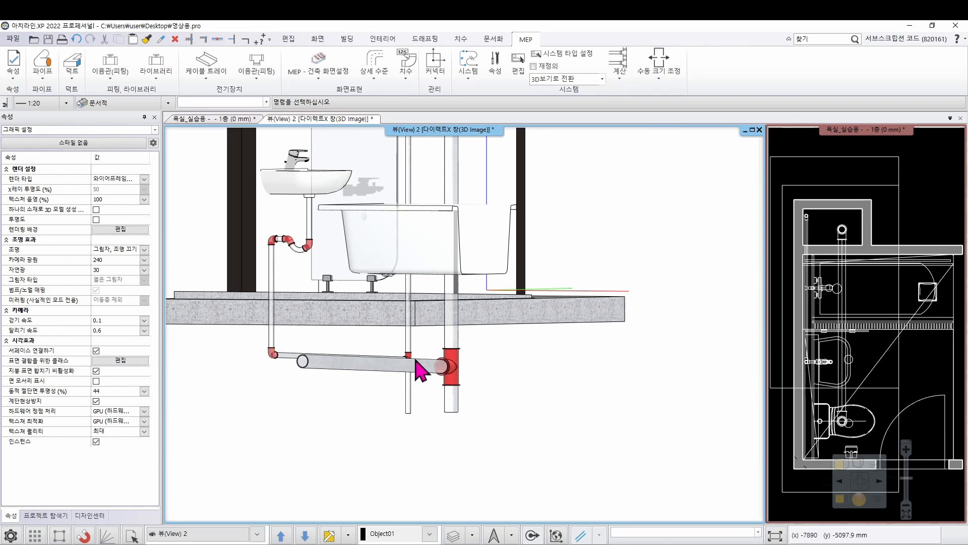
{"action": "middle_click_drag", "start_coordinate": [510, 363], "coordinate": [351, 342]}
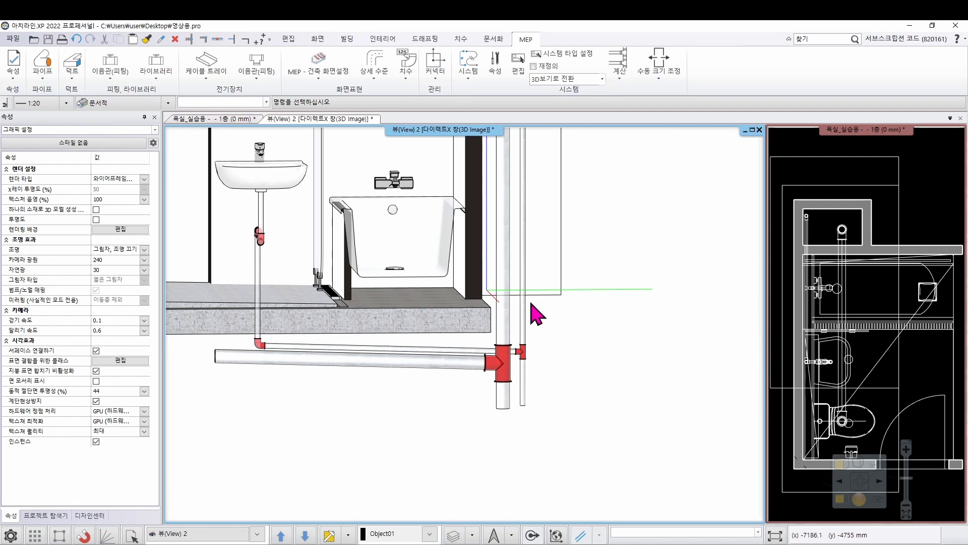
Resize the section of the small vertical pipe above the T junction to a diameter of 50 mm
{"action": "left_click", "coordinate": [660, 81]}
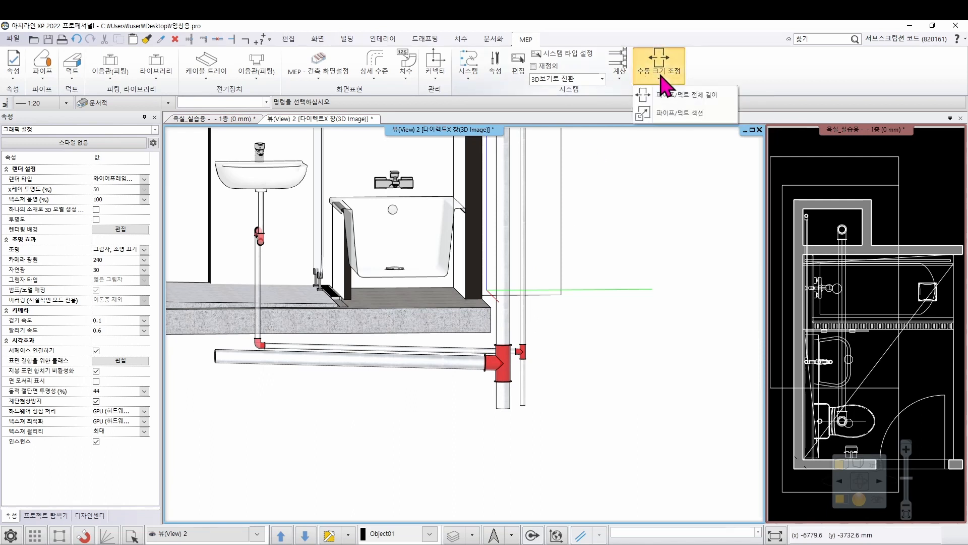
{"action": "left_click", "coordinate": [680, 113]}
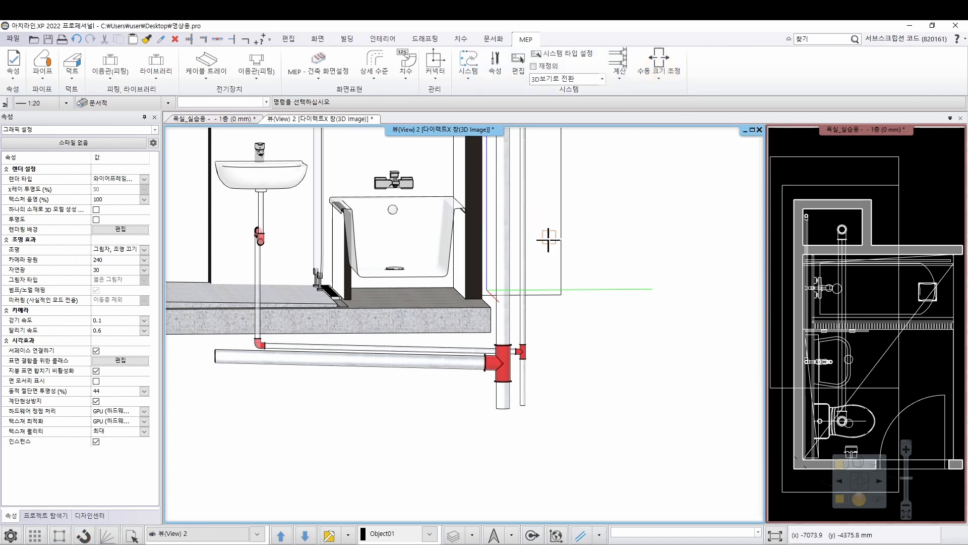
{"action": "left_click", "coordinate": [525, 314]}
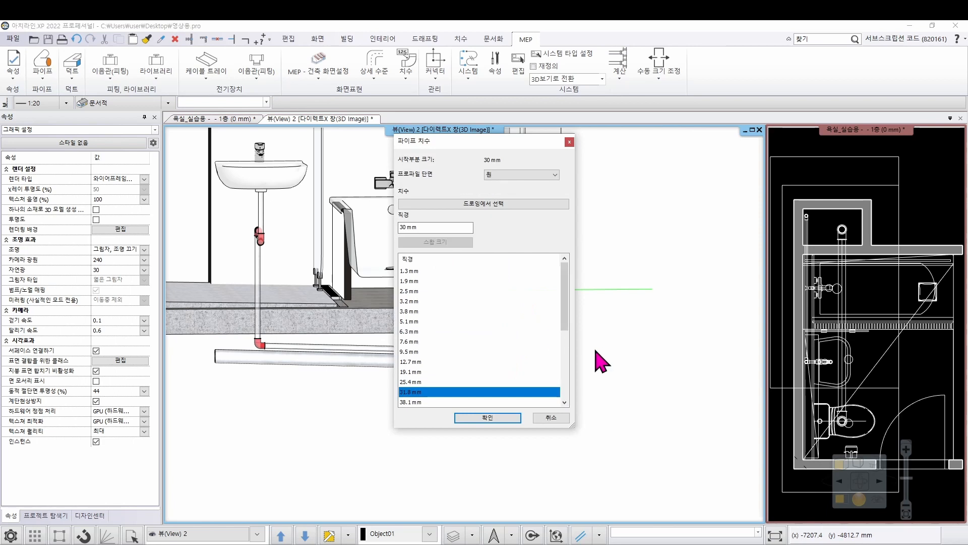
{"action": "double_click", "coordinate": [427, 227]}
{"action": "left_click", "coordinate": [514, 418]}
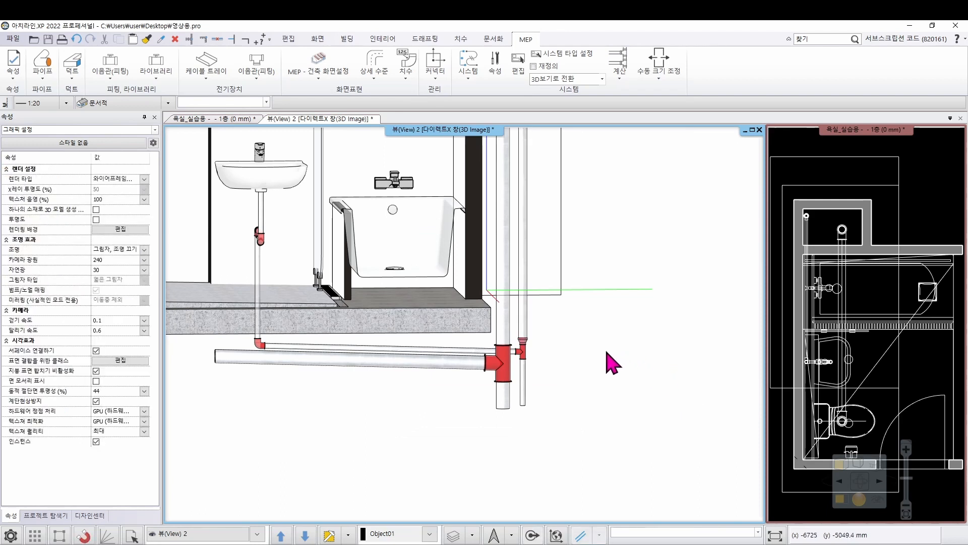
Resize the section of the small vertical pipe below the T junction to a diameter of 50 mm
{"action": "scroll", "coordinate": [536, 356], "scroll_direction": "up", "scroll_amount": 1}
{"action": "left_click", "coordinate": [513, 380]}
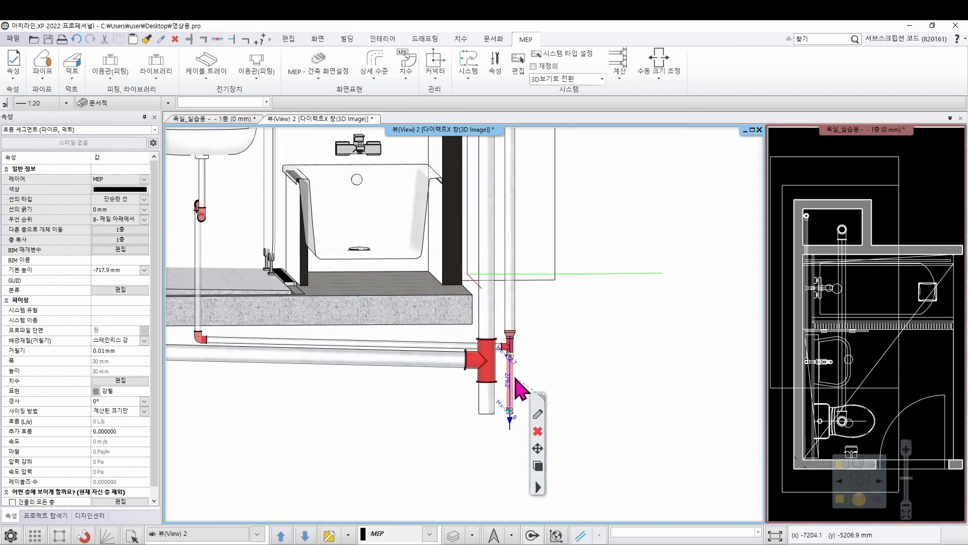
{"action": "left_click", "coordinate": [671, 82]}
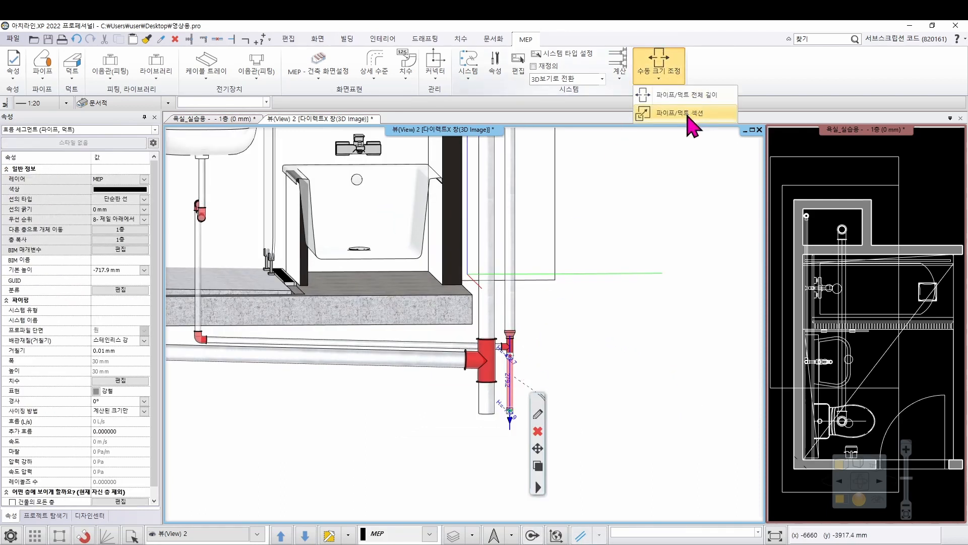
{"action": "left_click", "coordinate": [689, 114]}
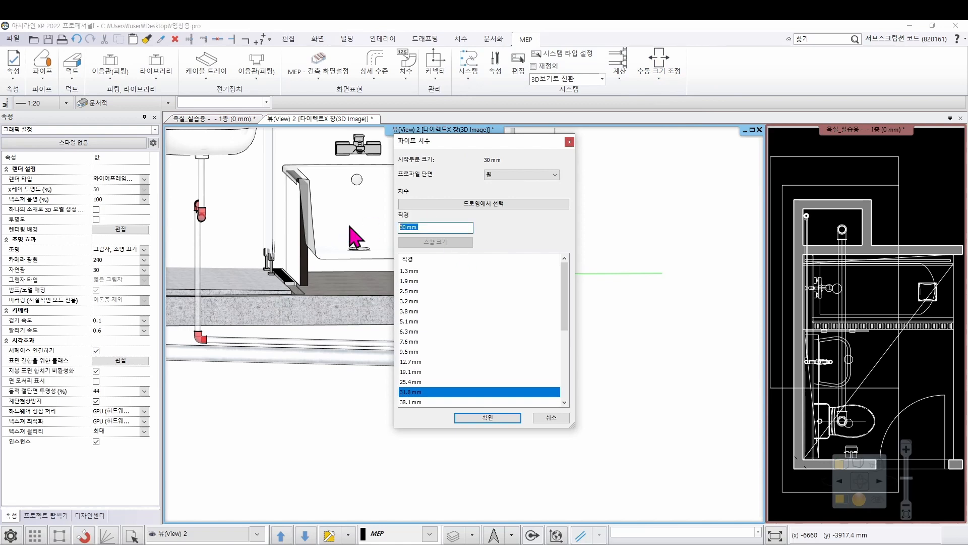
{"action": "type", "text": "50"}
{"action": "left_click", "coordinate": [487, 418]}
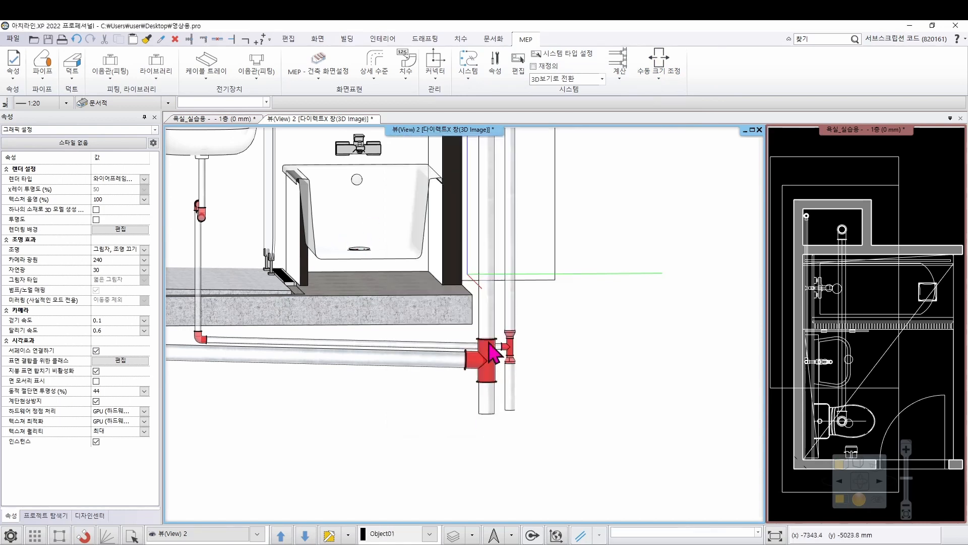
Resize the section of the sloped washbasin drain pipe below the slab to a diameter of 50 mm
{"action": "left_click", "coordinate": [398, 344]}
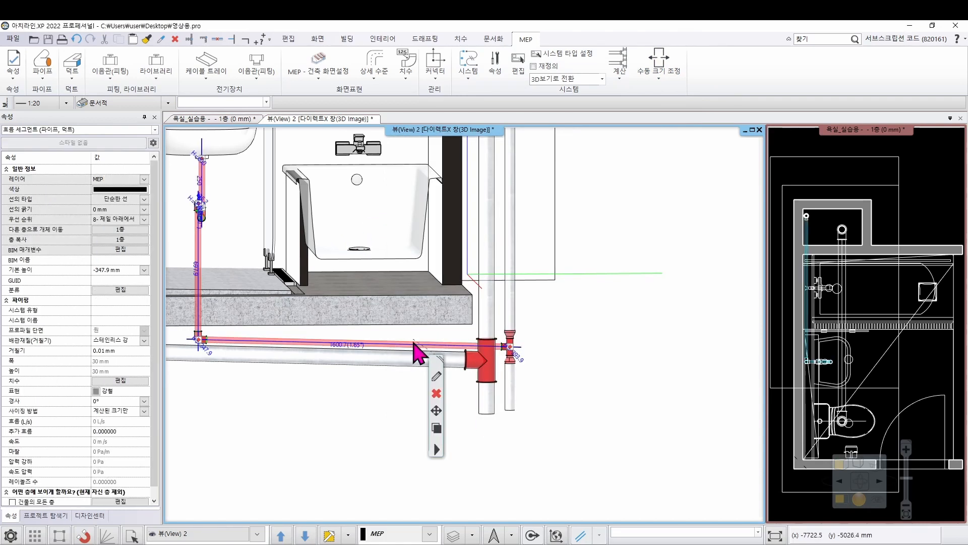
{"action": "right_click", "coordinate": [414, 350]}
{"action": "left_click", "coordinate": [661, 68]}
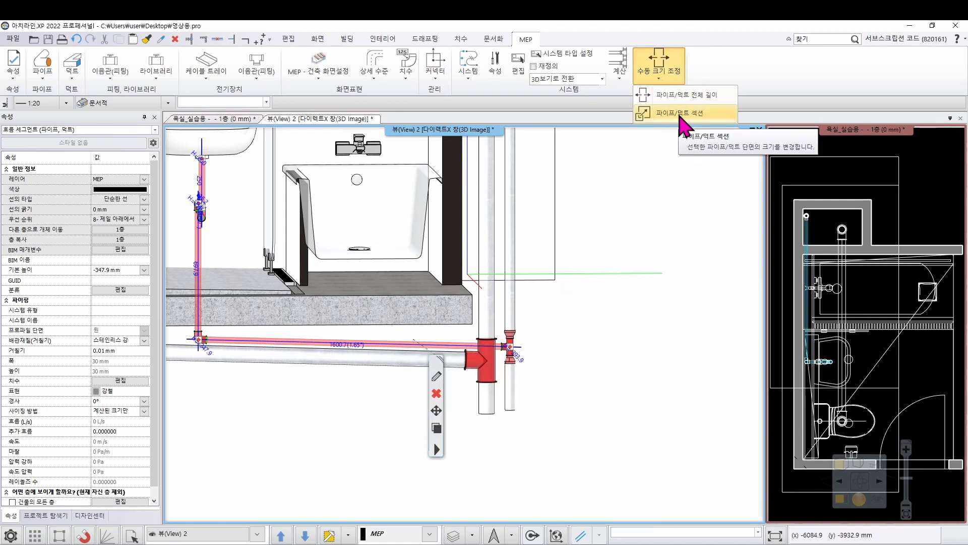
{"action": "left_click", "coordinate": [682, 114]}
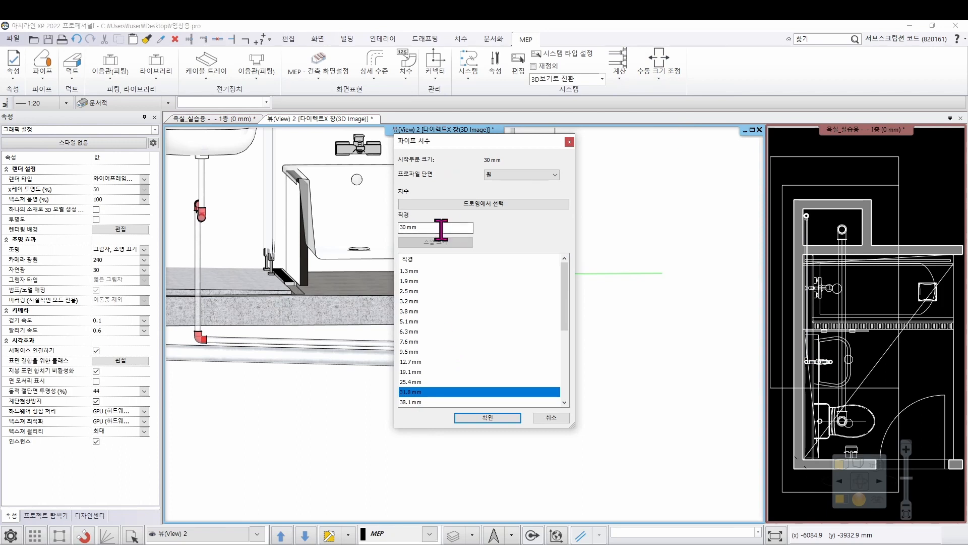
{"action": "left_click_drag", "start_coordinate": [439, 227], "coordinate": [360, 232]}
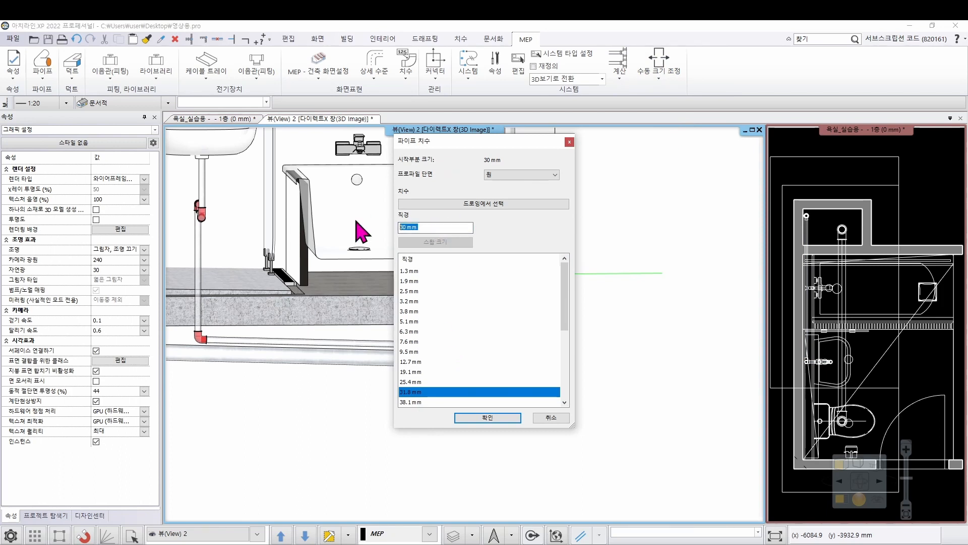
{"action": "left_click", "coordinate": [487, 418]}
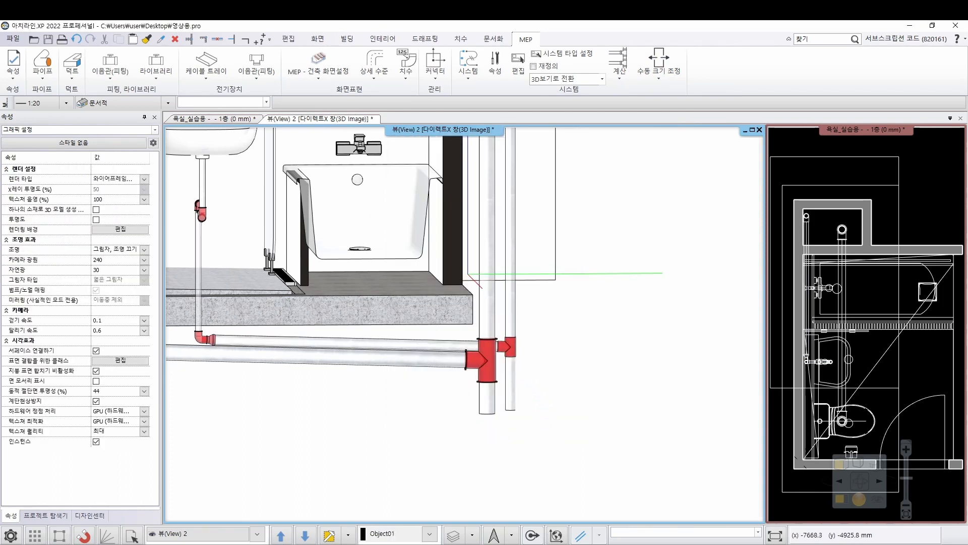
Resize the section of the vertical washbasin drain pipe between the trap and the lower elbow to a diameter of 50 mm
{"action": "middle_click_drag", "start_coordinate": [389, 323], "coordinate": [510, 328]}
{"action": "scroll", "coordinate": [358, 341], "scroll_direction": "up", "scroll_amount": 2}
{"action": "middle_click_drag", "start_coordinate": [336, 172], "coordinate": [321, 202]}
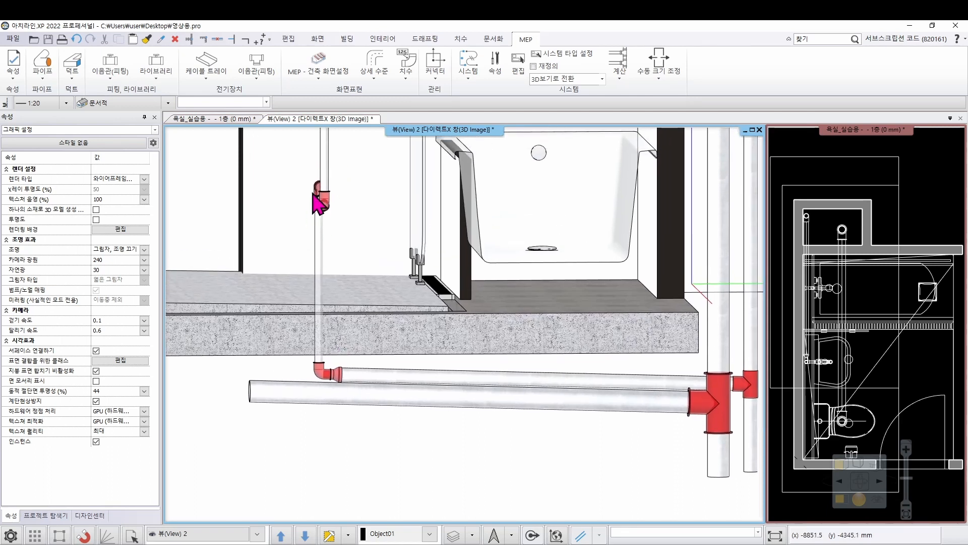
{"action": "right_click_drag", "start_coordinate": [350, 236], "coordinate": [362, 235]}
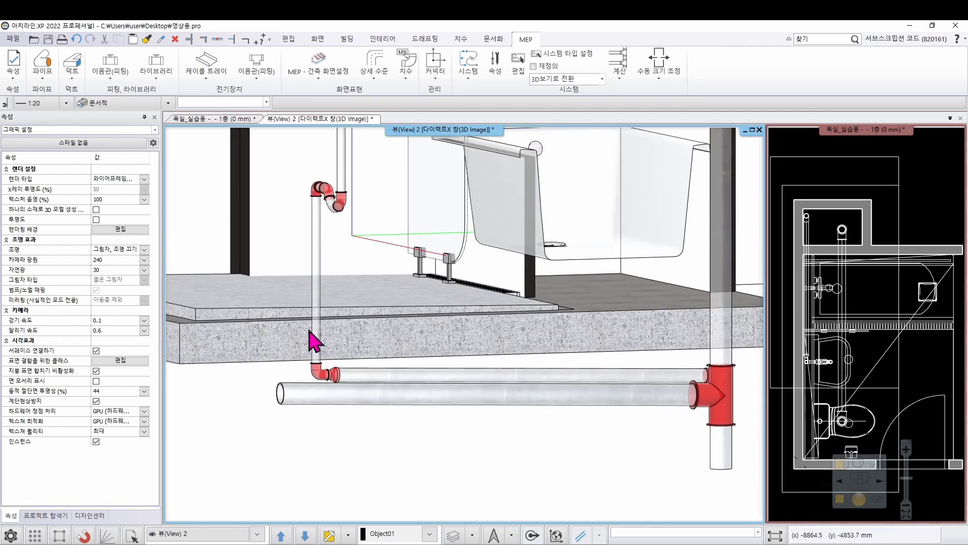
{"action": "left_click", "coordinate": [659, 71]}
{"action": "left_click", "coordinate": [684, 115]}
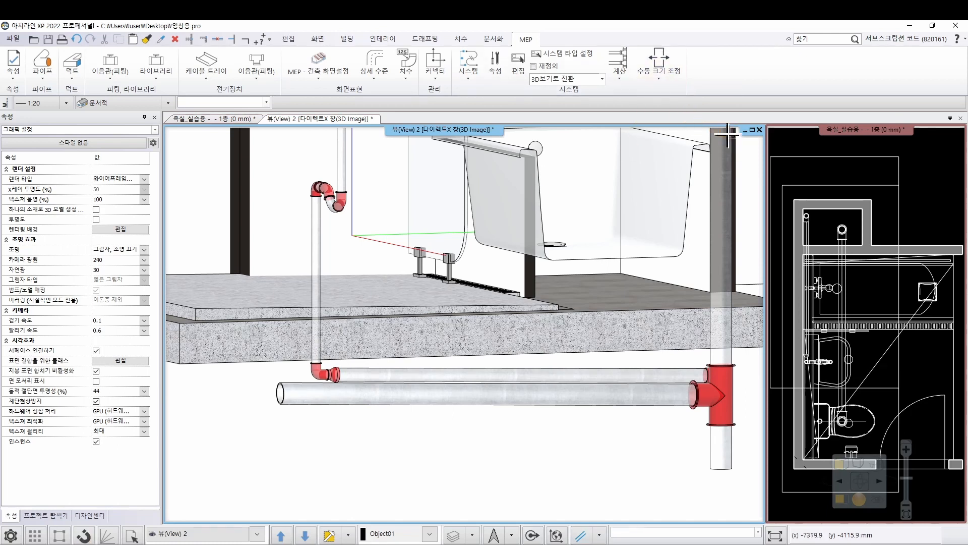
{"action": "left_click", "coordinate": [319, 252]}
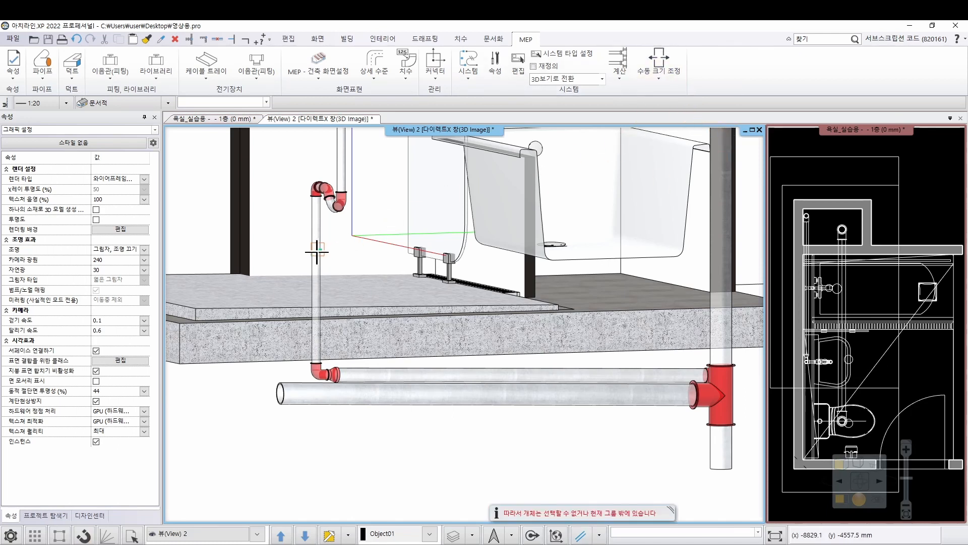
{"action": "scroll", "coordinate": [307, 324], "scroll_direction": "up", "scroll_amount": 3}
{"action": "middle_click_drag", "start_coordinate": [395, 394], "coordinate": [397, 368]}
{"action": "left_click", "coordinate": [366, 358]}
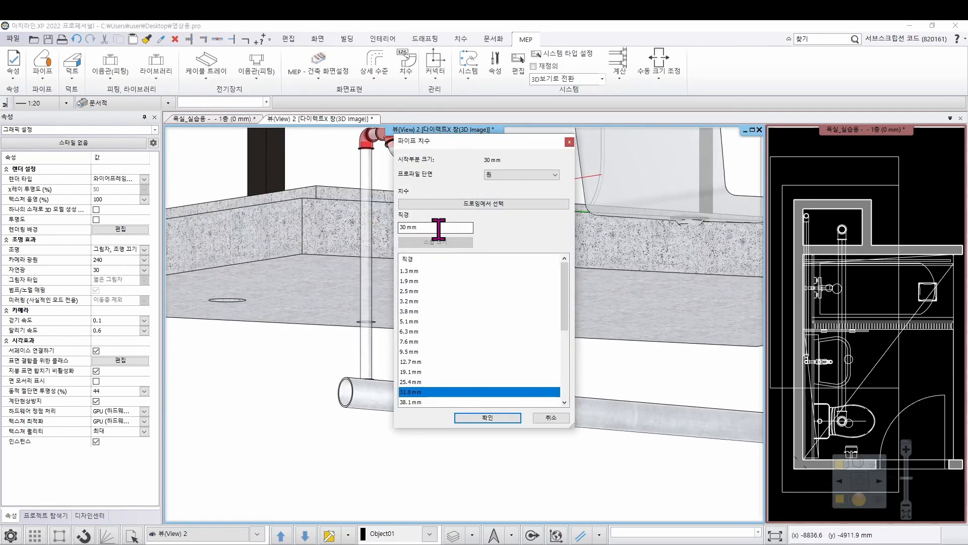
{"action": "double_click", "coordinate": [416, 227]}
{"action": "scroll", "coordinate": [471, 381], "scroll_direction": "down", "scroll_amount": 1}
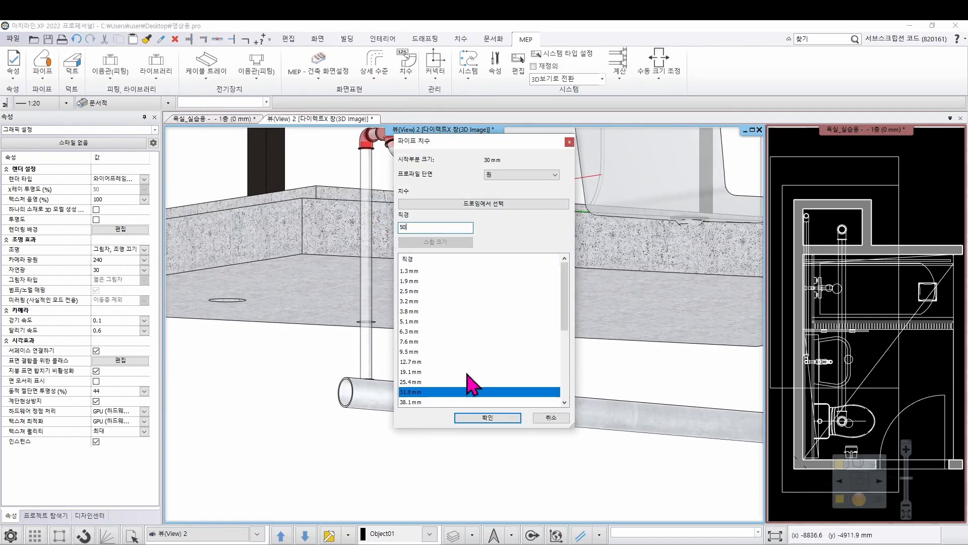
{"action": "left_click", "coordinate": [481, 418]}
Examine the washbasin drain run from the trap through the sloped pipe to the small shaft pipe
{"action": "middle_click_drag", "start_coordinate": [429, 194], "coordinate": [432, 263]}
{"action": "middle_click_drag", "start_coordinate": [381, 224], "coordinate": [474, 315]}
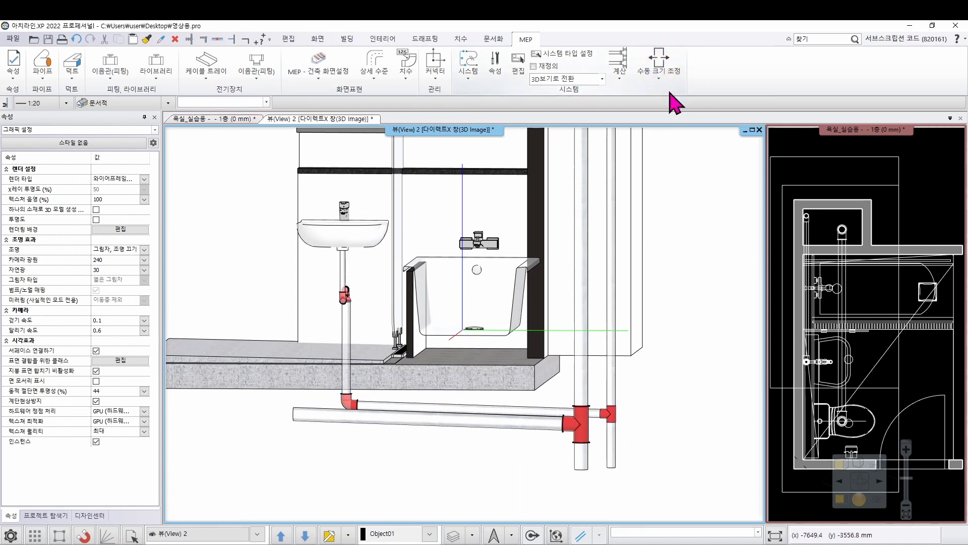
{"action": "right_click", "coordinate": [710, 382]}
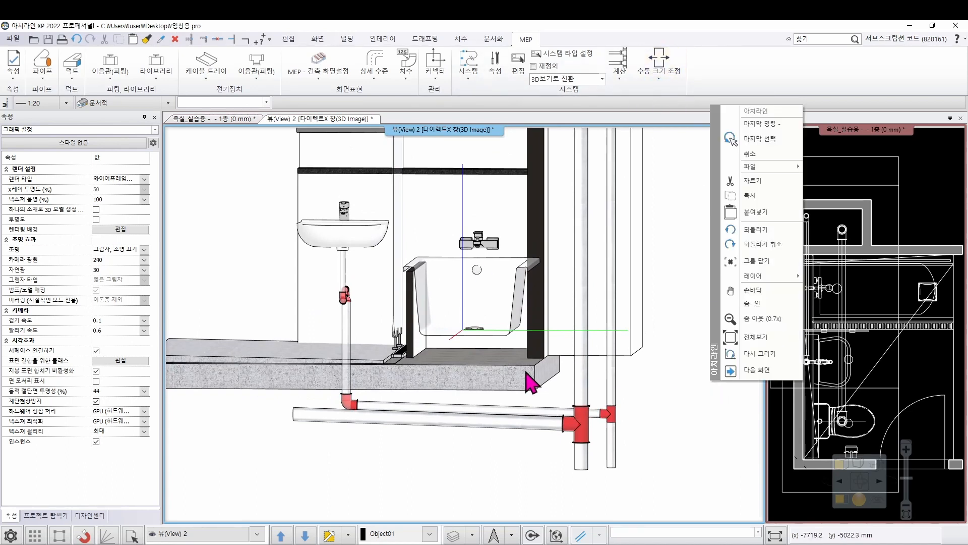
{"action": "left_click", "coordinate": [400, 474]}
{"action": "middle_click_drag", "start_coordinate": [419, 410], "coordinate": [462, 374]}
{"action": "middle_click_drag", "start_coordinate": [480, 415], "coordinate": [425, 434]}
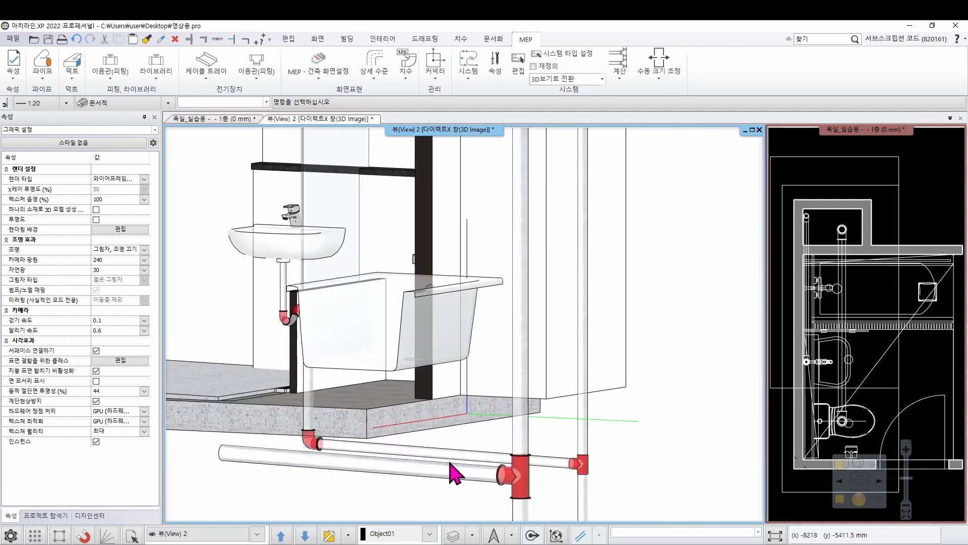
{"action": "left_click", "coordinate": [472, 457]}
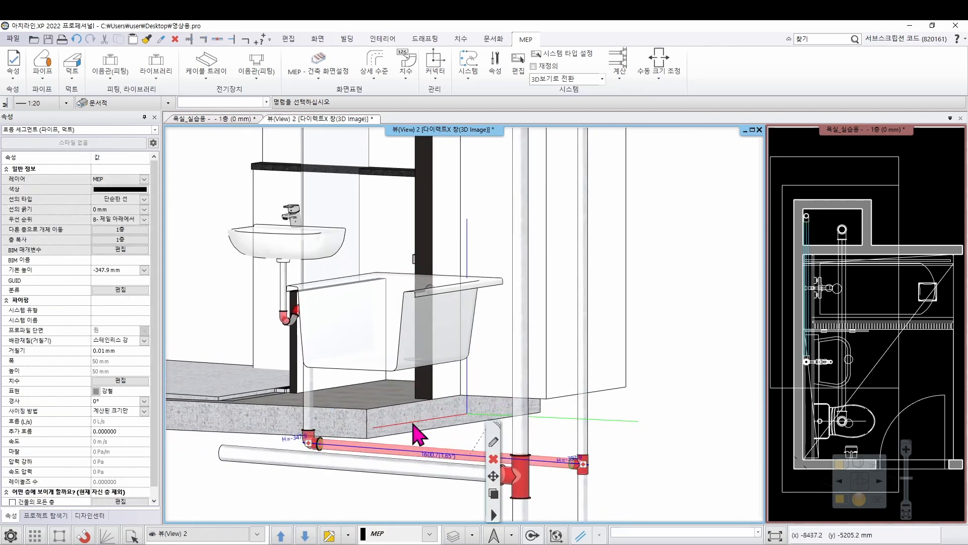
{"action": "middle_click_drag", "start_coordinate": [414, 434], "coordinate": [447, 414]}
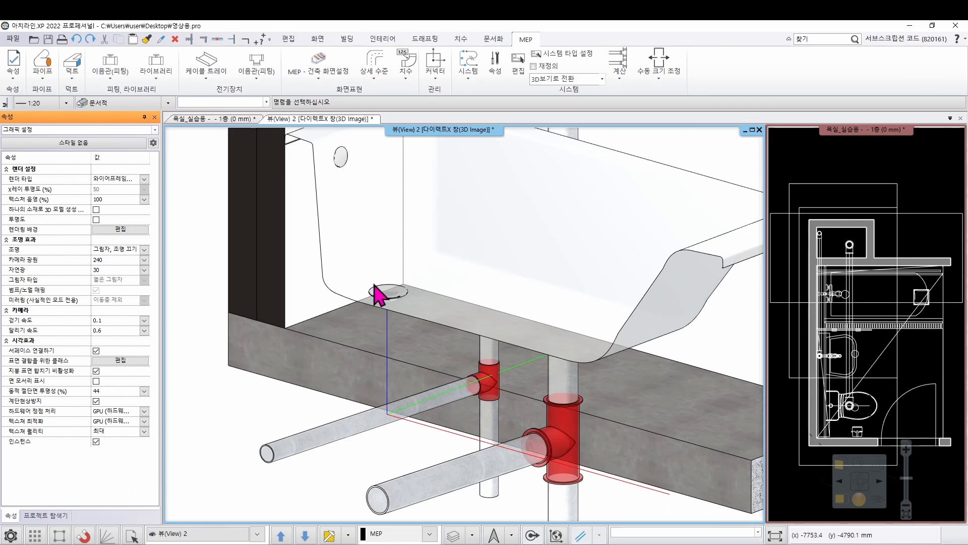
Add a T junction to the sloped washbasin pipe below the bathtub, with its branch facing upwards
{"action": "left_click", "coordinate": [371, 439]}
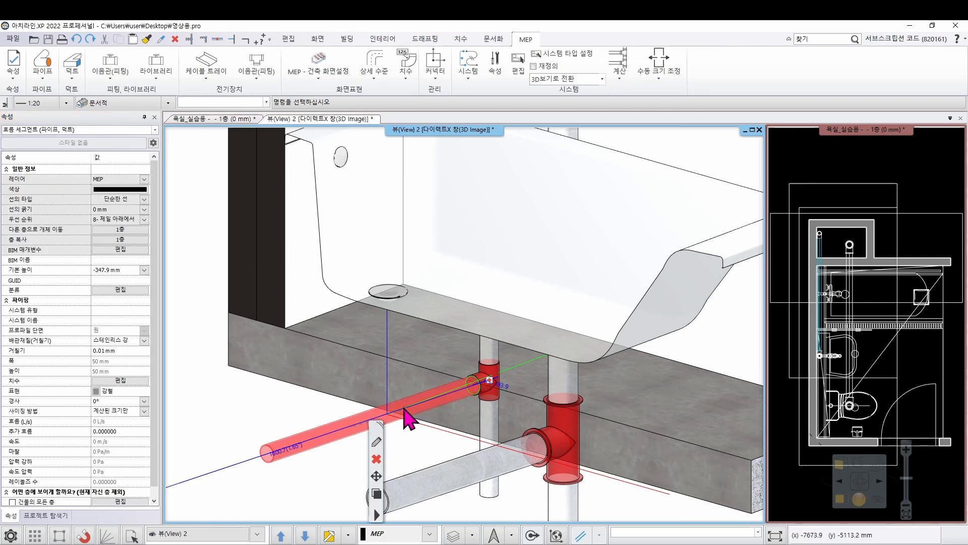
{"action": "right_click", "coordinate": [404, 420]}
{"action": "left_click", "coordinate": [363, 421]}
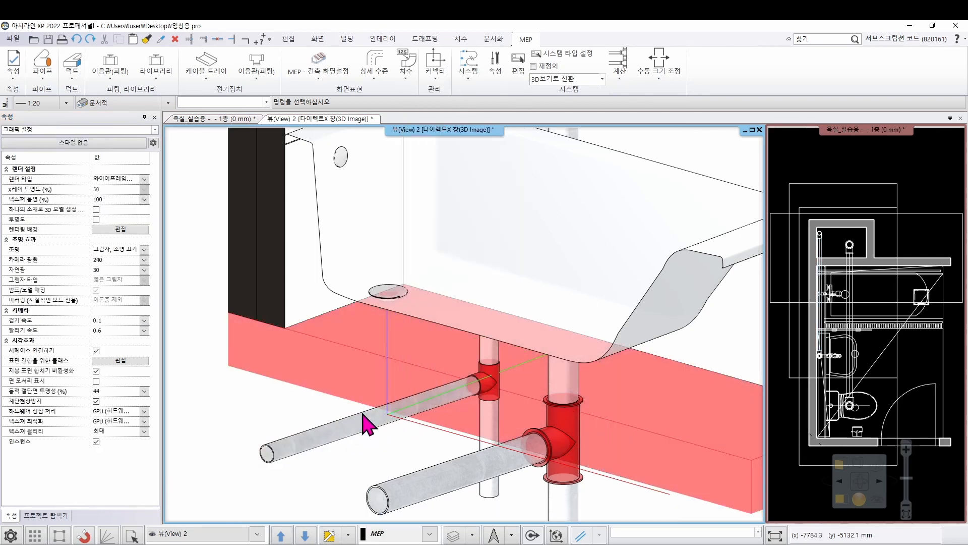
{"action": "left_click", "coordinate": [363, 430]}
{"action": "right_click", "coordinate": [363, 430]}
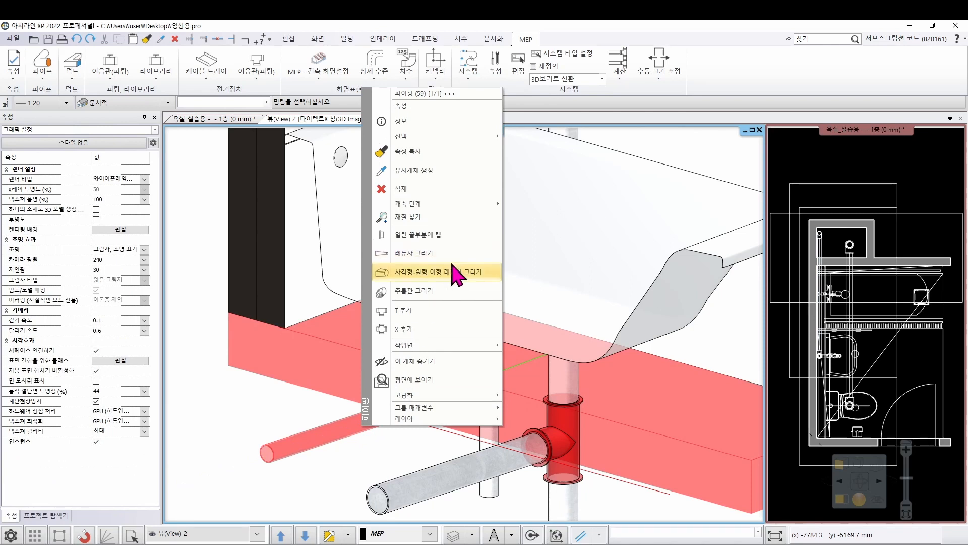
{"action": "left_click", "coordinate": [431, 311]}
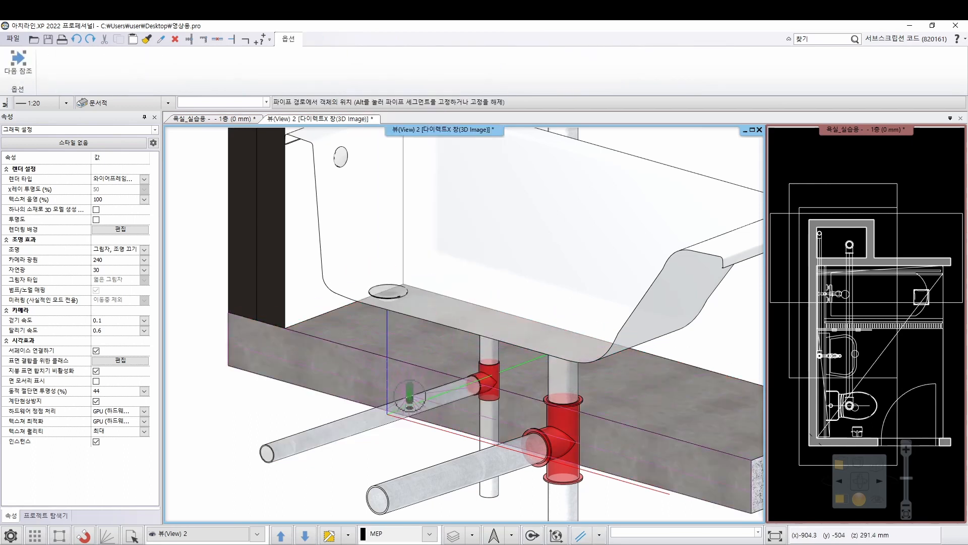
{"action": "scroll", "coordinate": [428, 386], "scroll_direction": "up", "scroll_amount": 4}
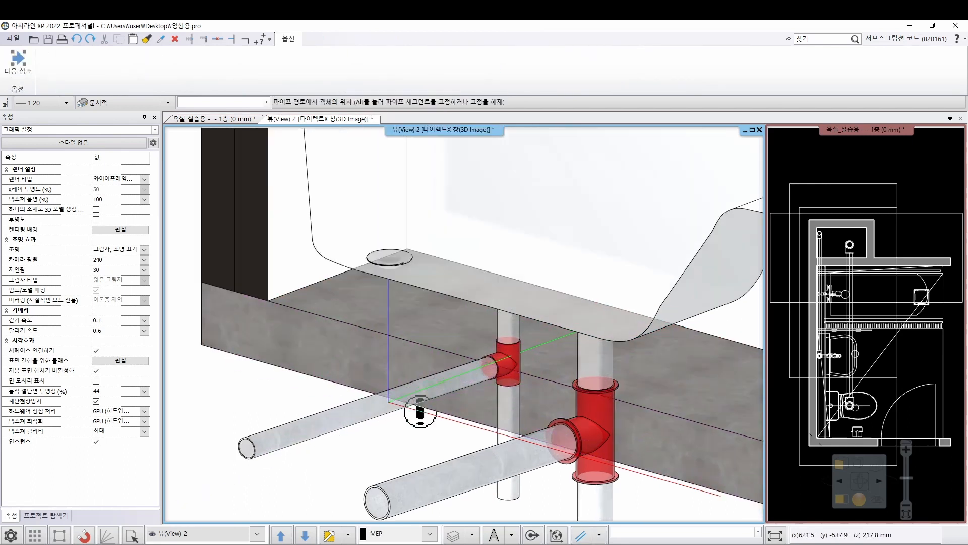
{"action": "middle_click_drag", "start_coordinate": [448, 373], "coordinate": [439, 340], "text": "shift"}
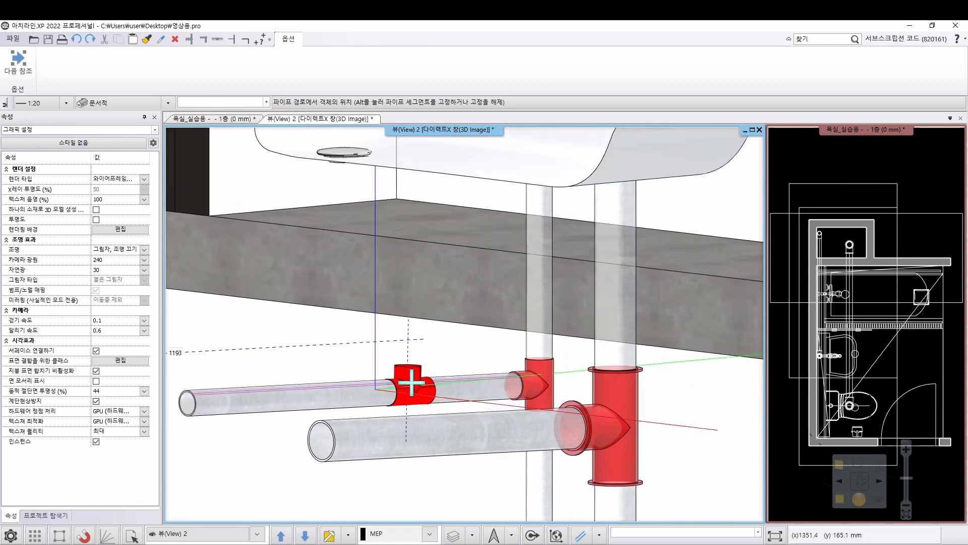
{"action": "left_click", "coordinate": [401, 376]}
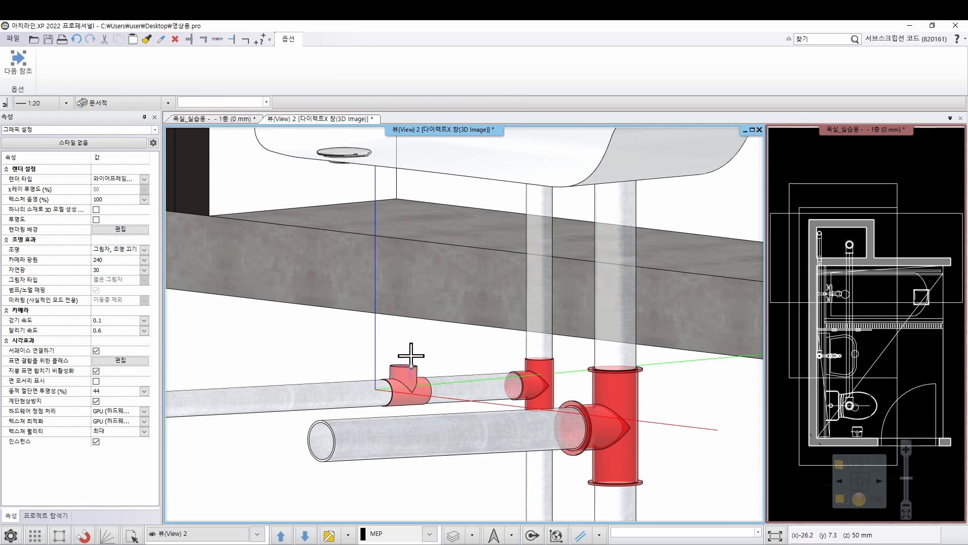
Open the new T junction's object settings and change its fitting type to T junction with angle
{"action": "left_click", "coordinate": [411, 389]}
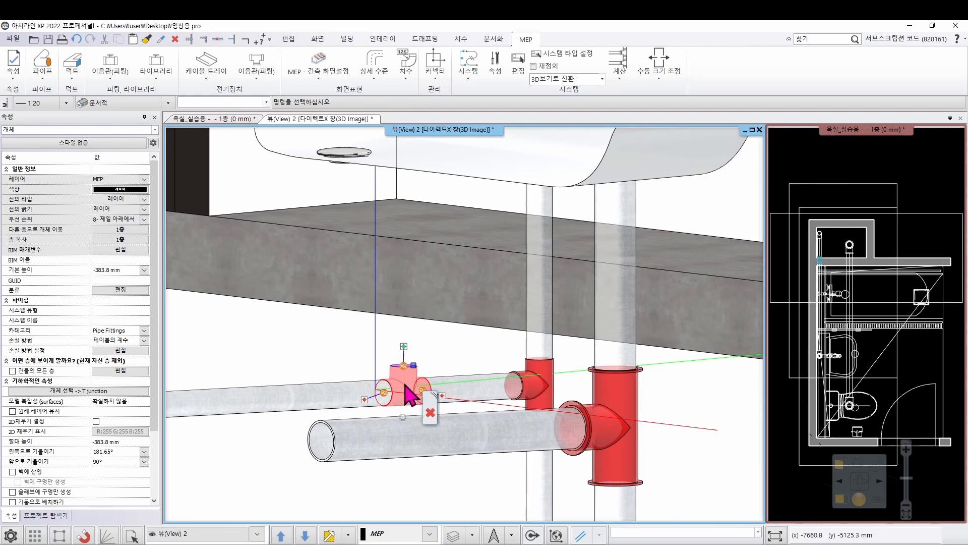
{"action": "right_click", "coordinate": [411, 396]}
{"action": "left_click", "coordinate": [497, 169]}
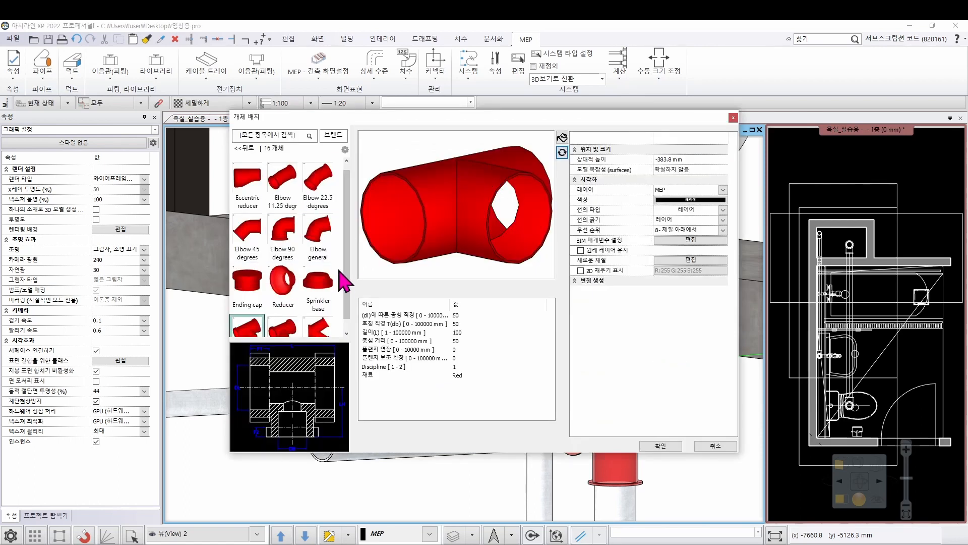
{"action": "left_click_drag", "start_coordinate": [344, 263], "coordinate": [346, 300]}
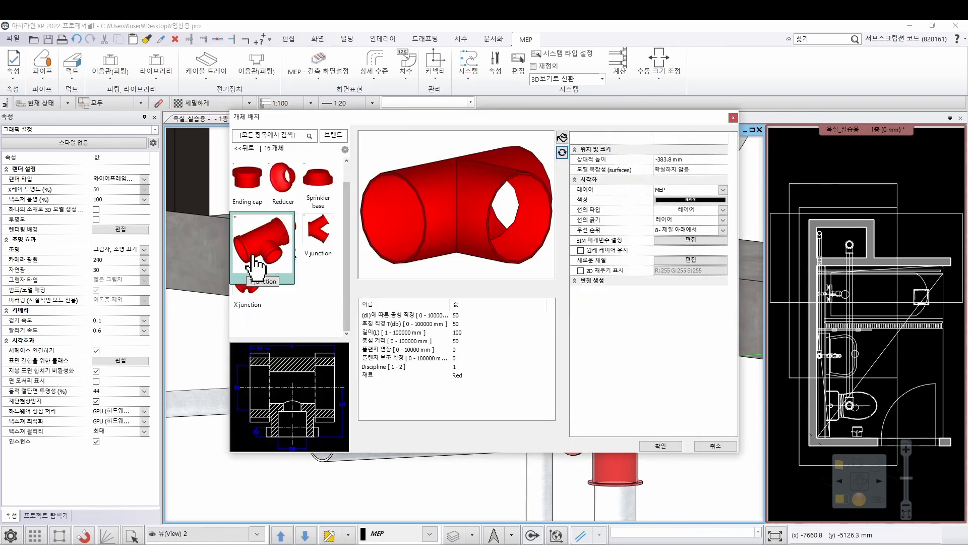
{"action": "mouse_move", "coordinate": [291, 247]}
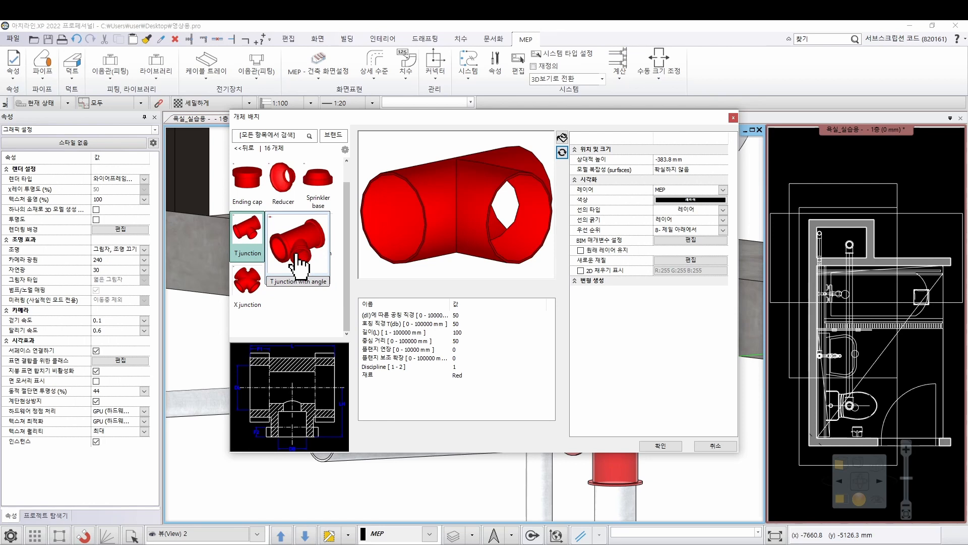
{"action": "left_click", "coordinate": [300, 266]}
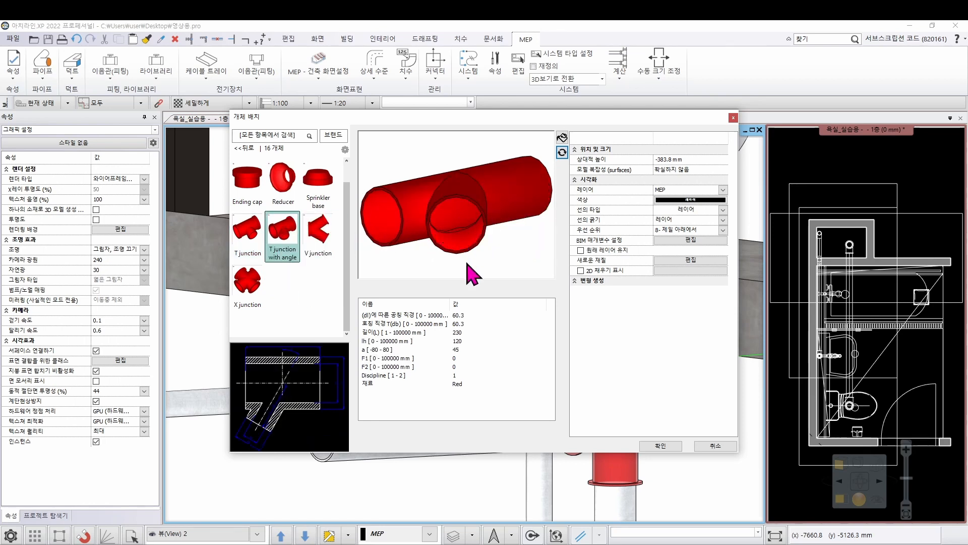
Set the angled T junction's main and branch nominal diameters to 50 mm and its length to 100 mm, and apply the settings
{"action": "left_click", "coordinate": [459, 316]}
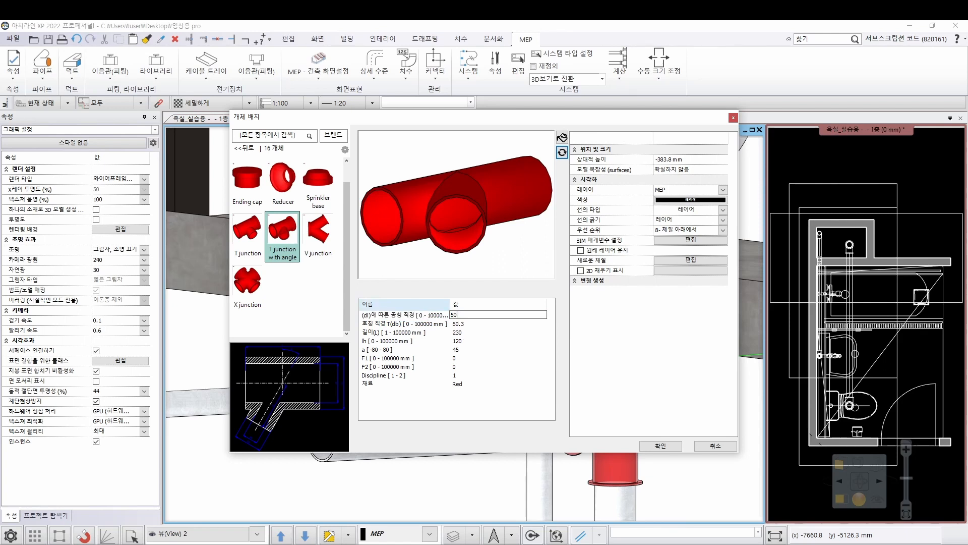
{"action": "left_click", "coordinate": [465, 323]}
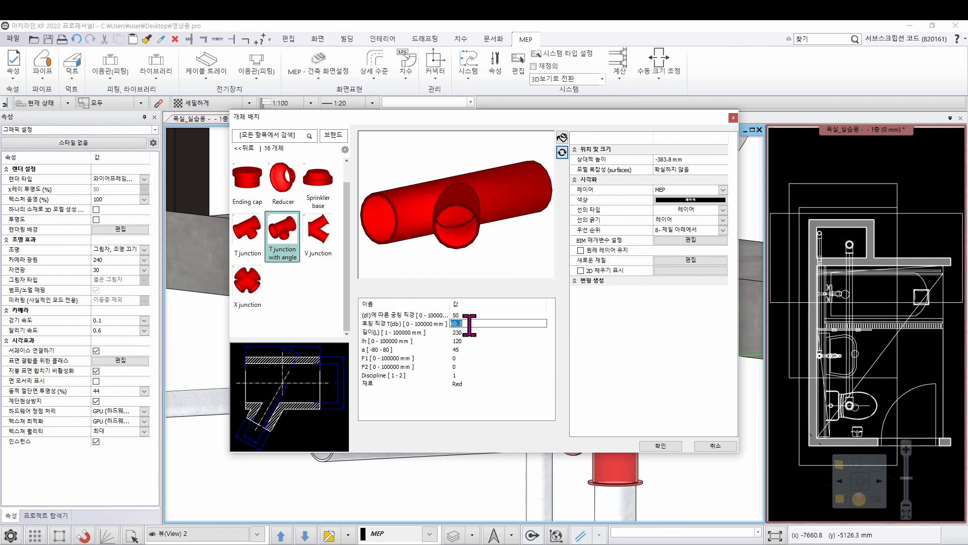
{"action": "type", "text": "50"}
{"action": "left_click", "coordinate": [561, 151]}
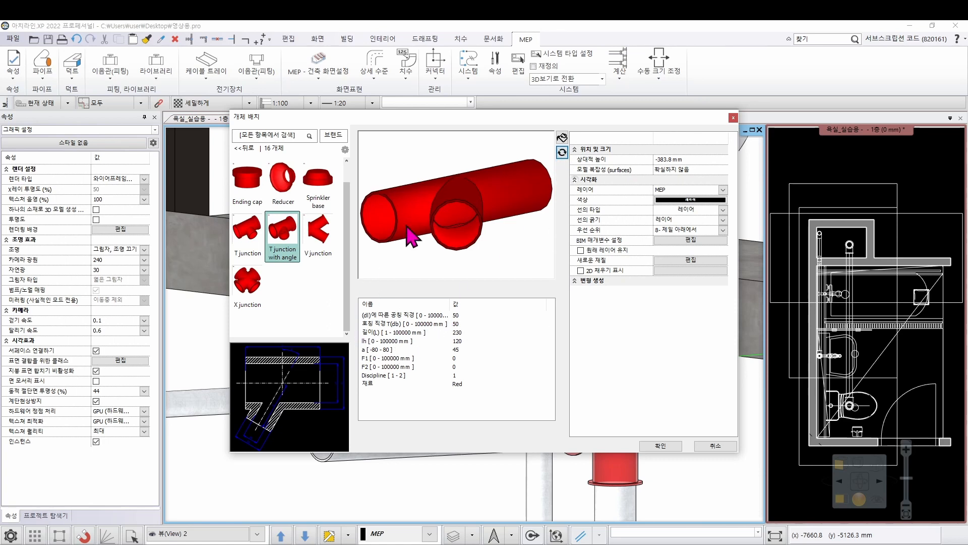
{"action": "left_click", "coordinate": [457, 331]}
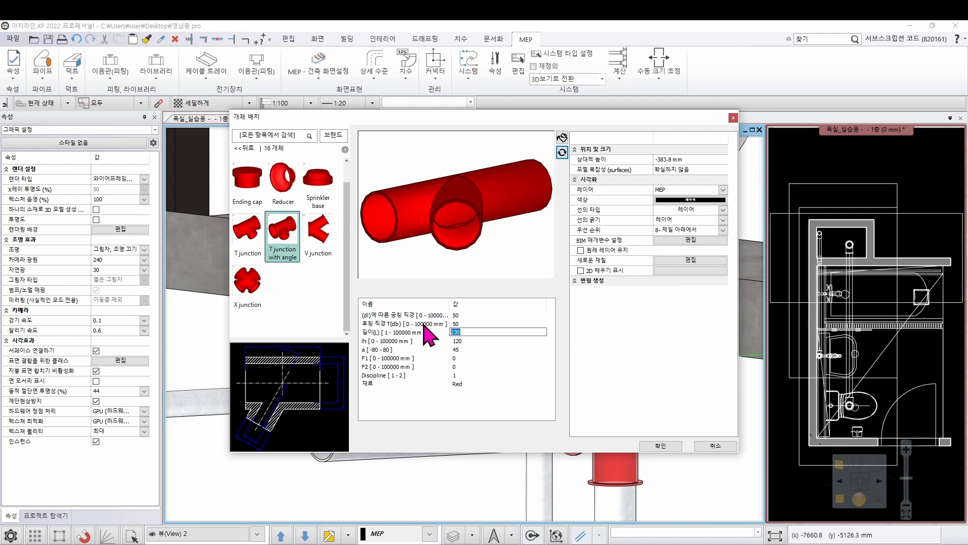
{"action": "type", "text": "100"}
{"action": "left_click", "coordinate": [562, 152]}
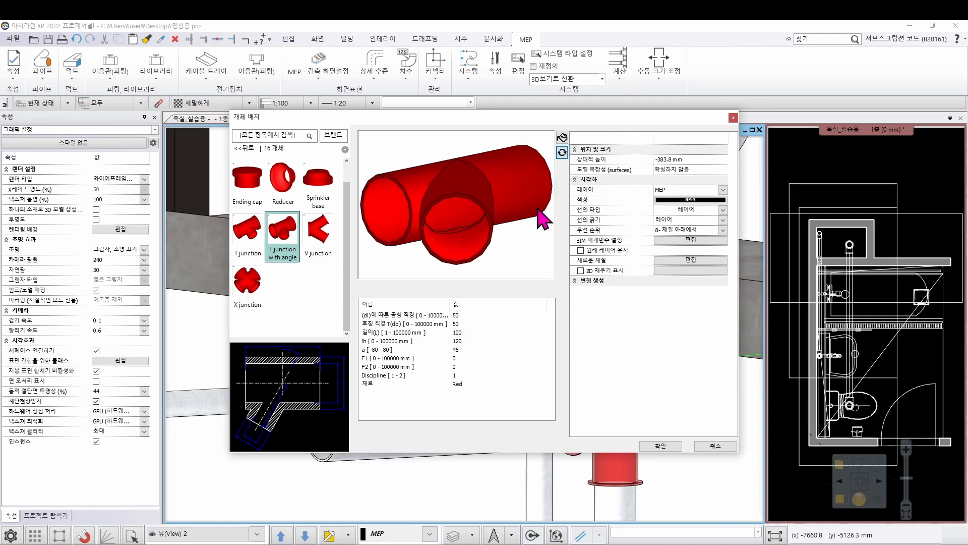
{"action": "left_click", "coordinate": [660, 447]}
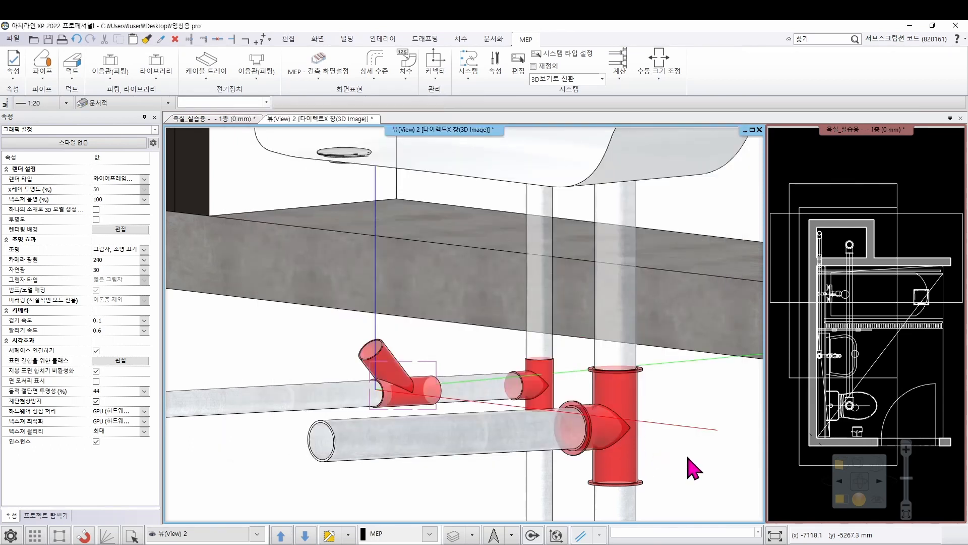
Connect the angled T junction's upward branch to the bathtub drain's fitting connector with a flexible pipe drawn from the branch connector
{"action": "middle_click_drag", "start_coordinate": [432, 385], "coordinate": [379, 388]}
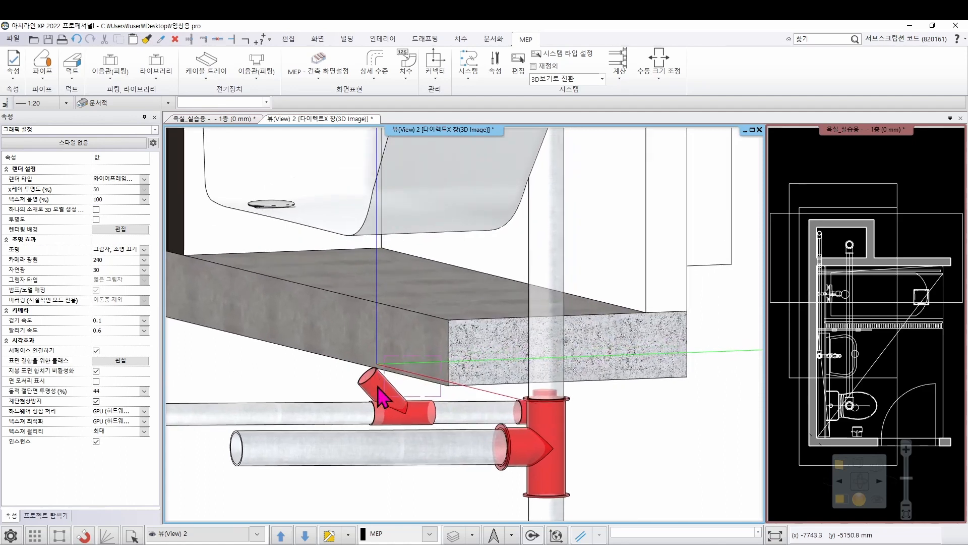
{"action": "left_click", "coordinate": [422, 422]}
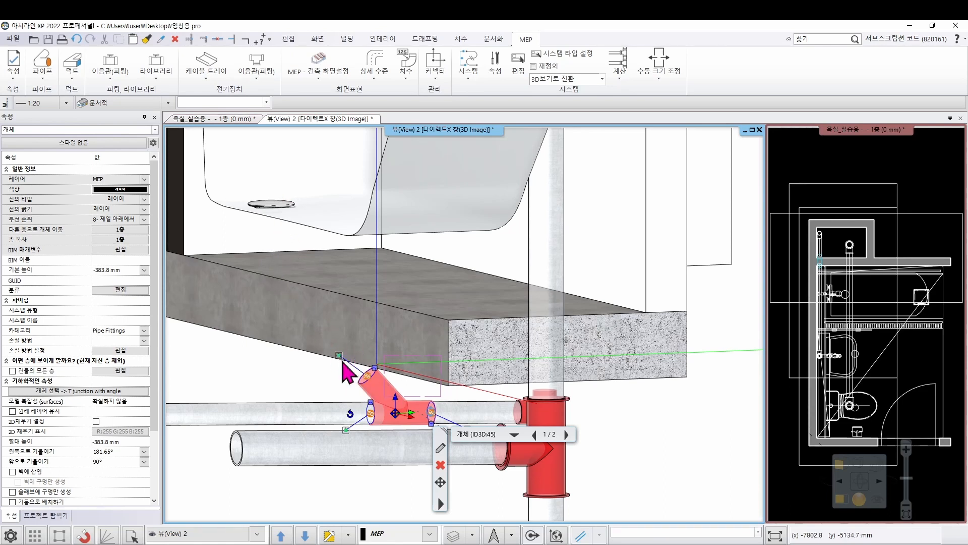
{"action": "right_click", "coordinate": [367, 392]}
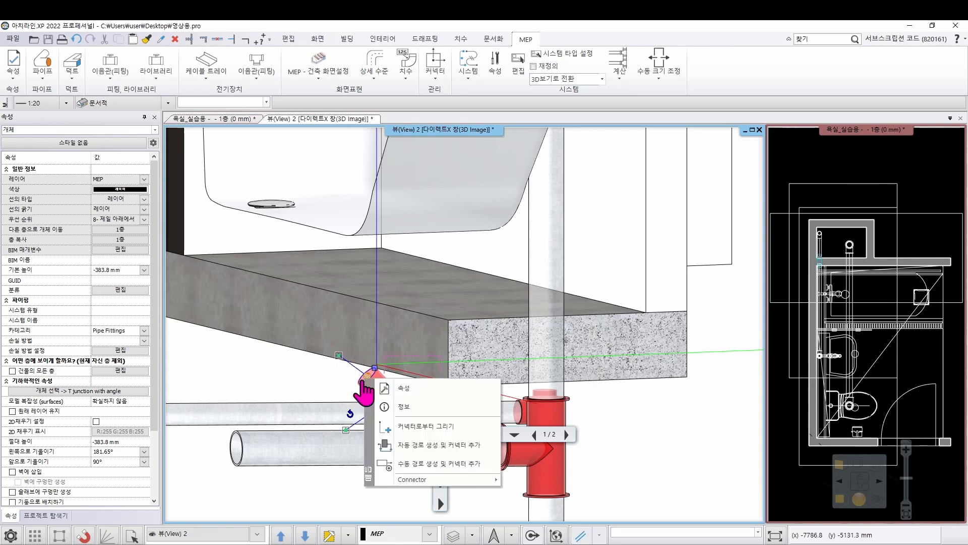
{"action": "left_click", "coordinate": [431, 431]}
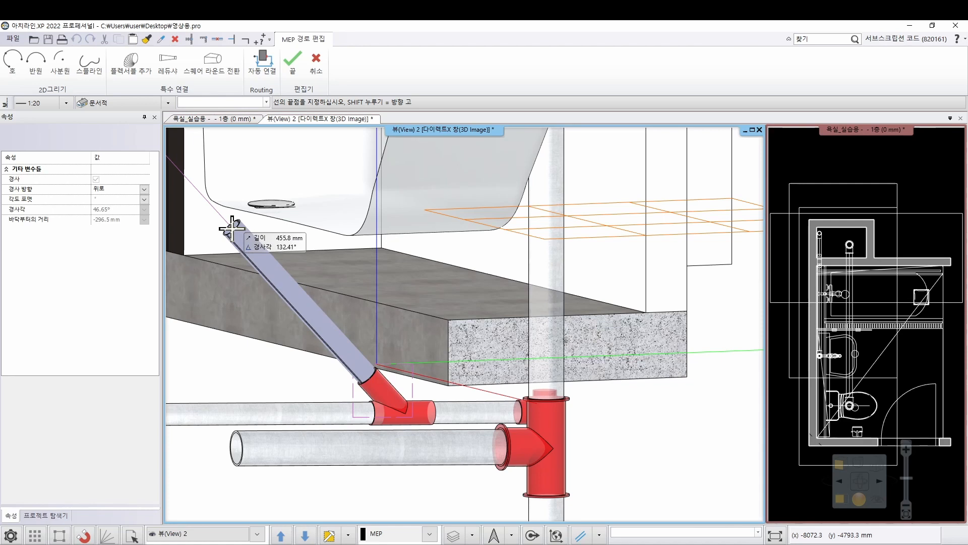
{"action": "left_click", "coordinate": [135, 67]}
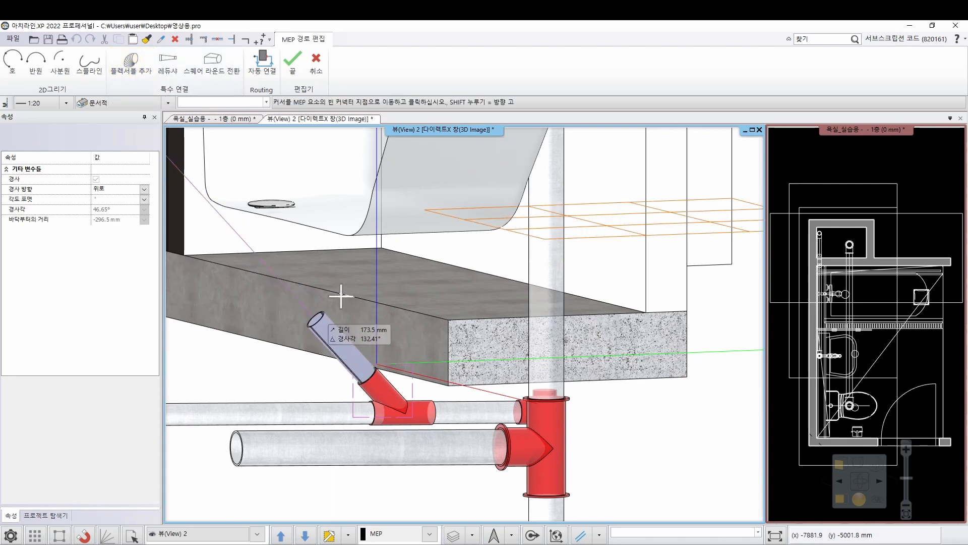
{"action": "left_click", "coordinate": [274, 216]}
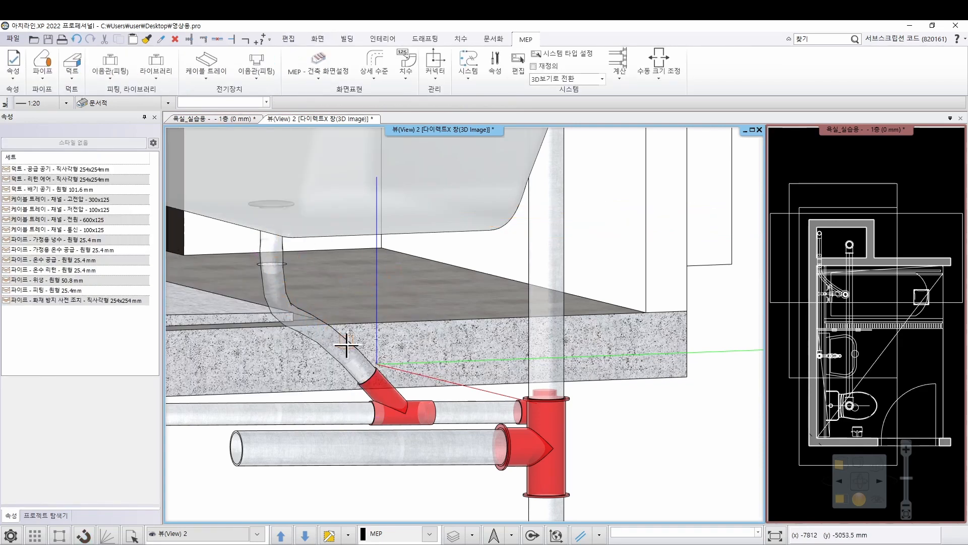
Start a round pipe from the lower edge of the linear floor drain beside the bathtub
{"action": "right_click_drag", "start_coordinate": [420, 394], "coordinate": [672, 336]}
{"action": "scroll", "coordinate": [728, 299], "scroll_direction": "up", "scroll_amount": 5}
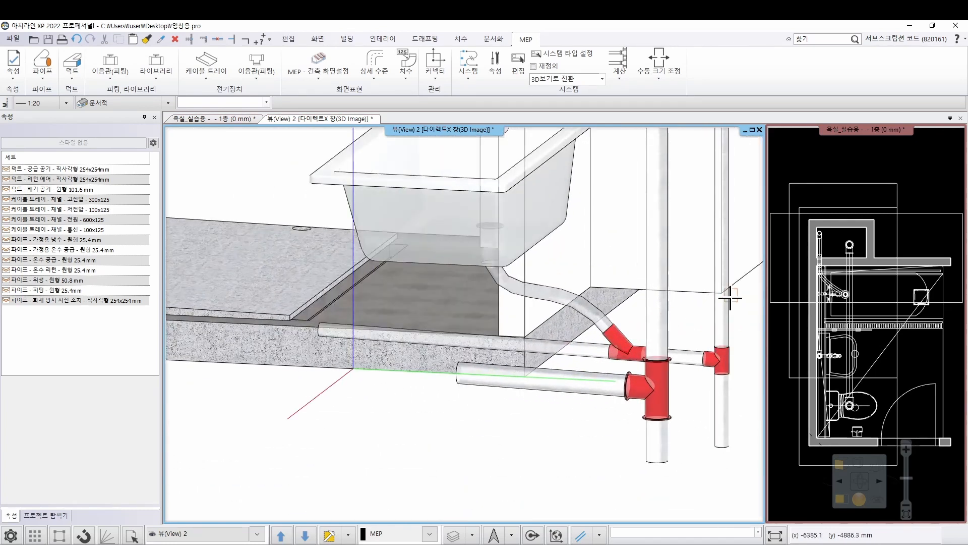
{"action": "mouse_move", "coordinate": [566, 331]}
{"action": "right_mouse_down"}
{"action": "mouse_move", "coordinate": [565, 299]}
{"action": "mouse_move", "coordinate": [558, 323]}
{"action": "right_mouse_up"}
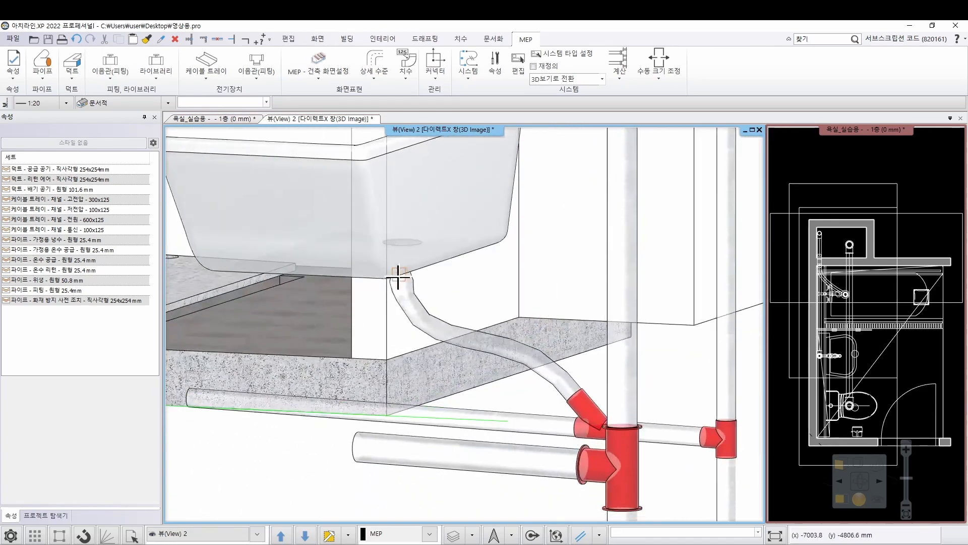
{"action": "right_click_drag", "start_coordinate": [561, 401], "coordinate": [580, 358]}
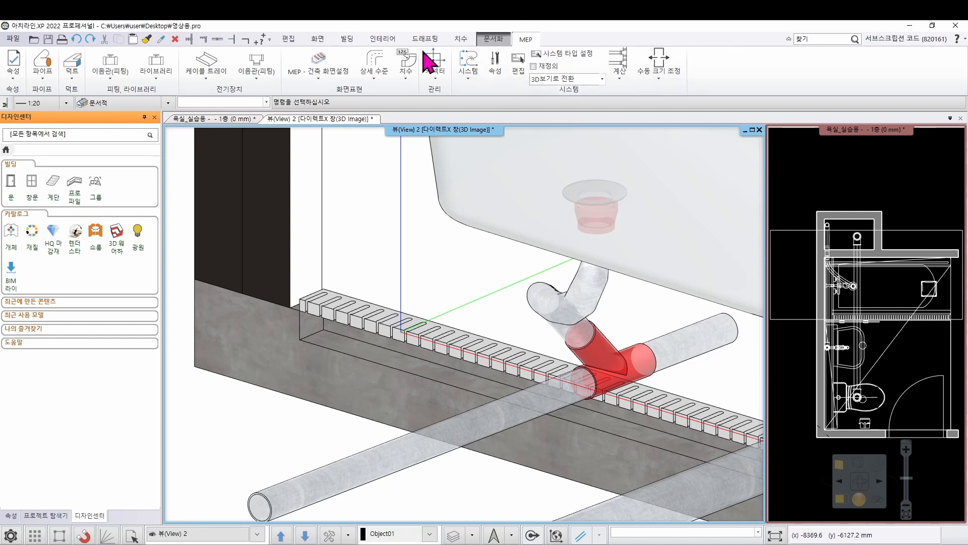
{"action": "left_click", "coordinate": [44, 71]}
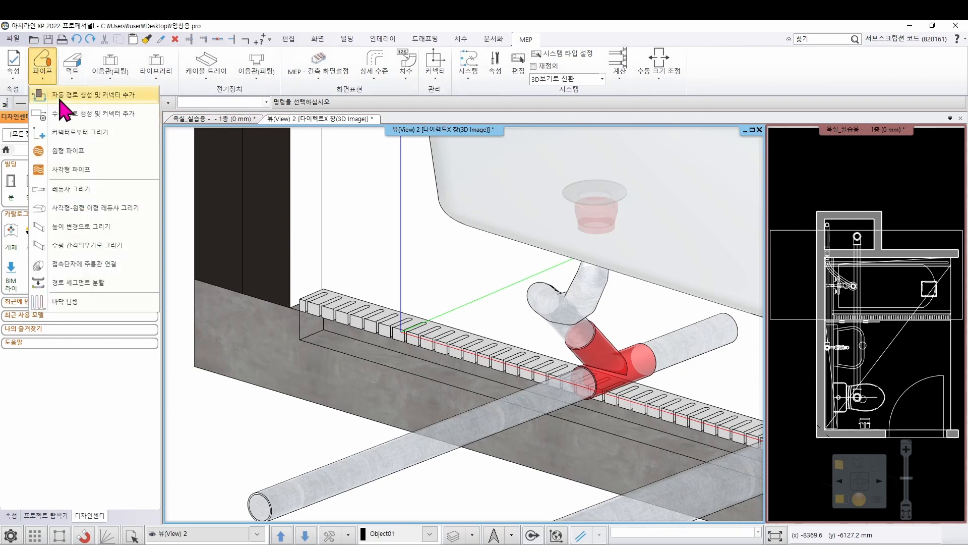
{"action": "left_click", "coordinate": [70, 151]}
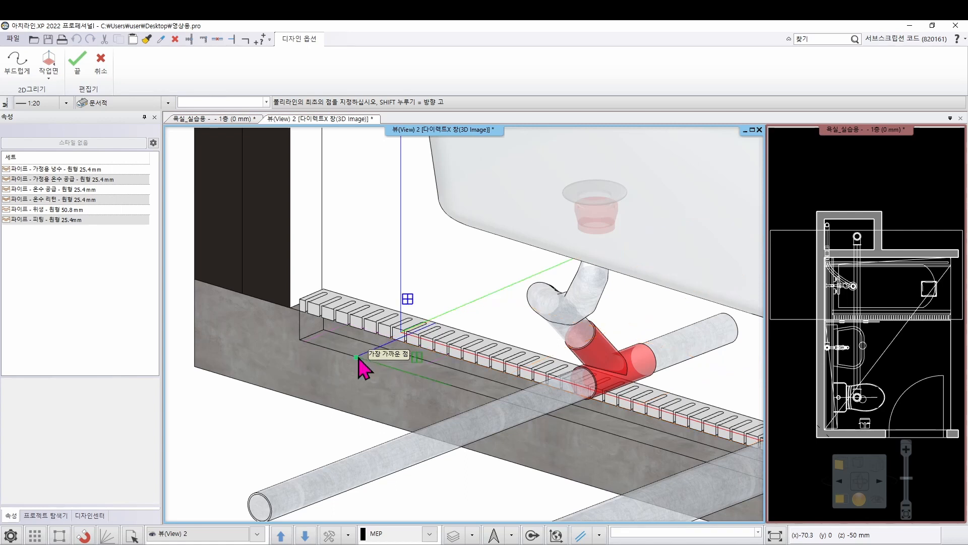
{"action": "left_click", "coordinate": [359, 354]}
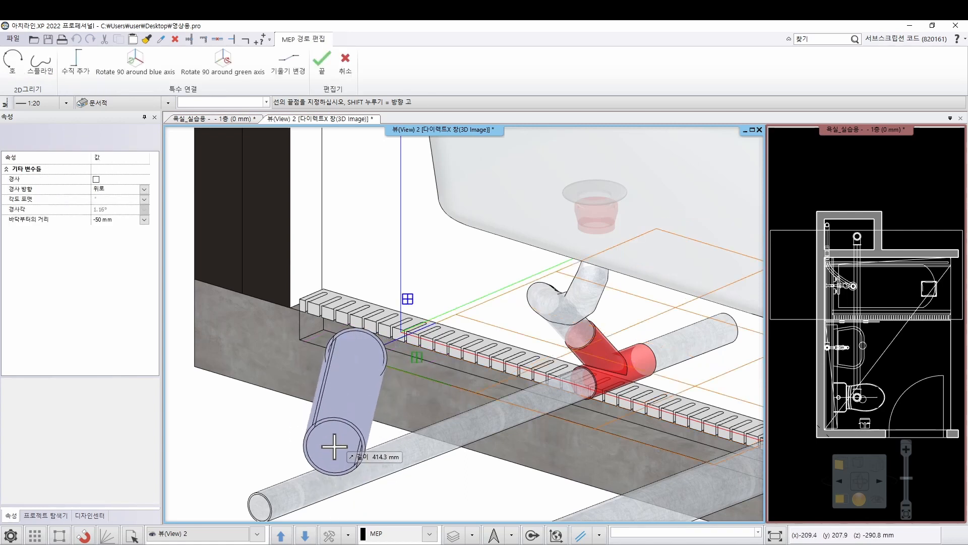
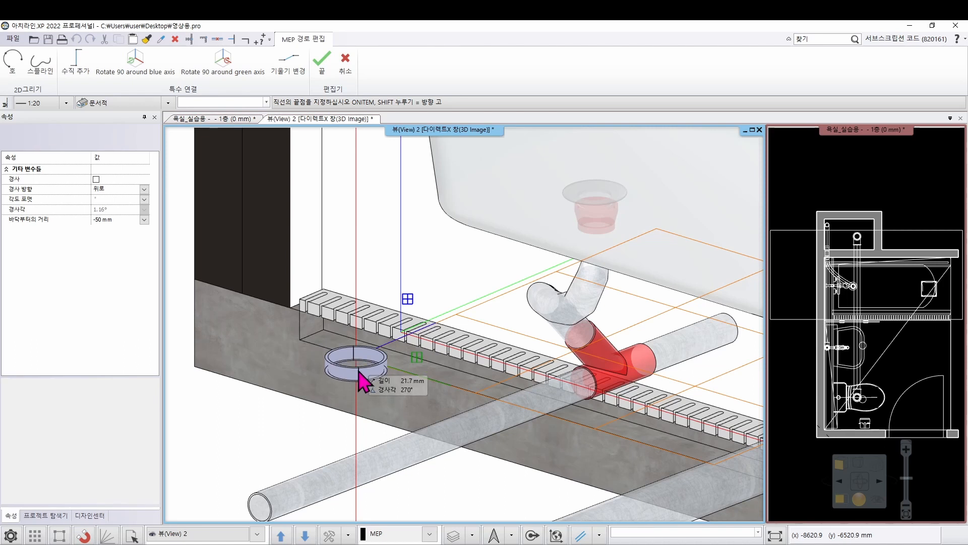
End the floor drain's pipe about 22 mm straight below its start point and reapply the 3D cut-away around the bathtub area
{"action": "left_click", "coordinate": [358, 371]}
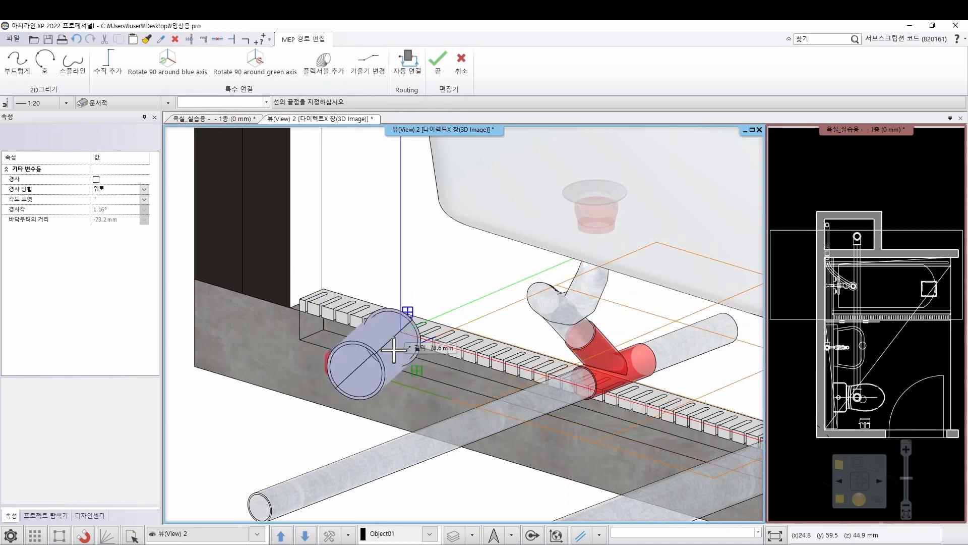
{"action": "key", "text": "Escape"}
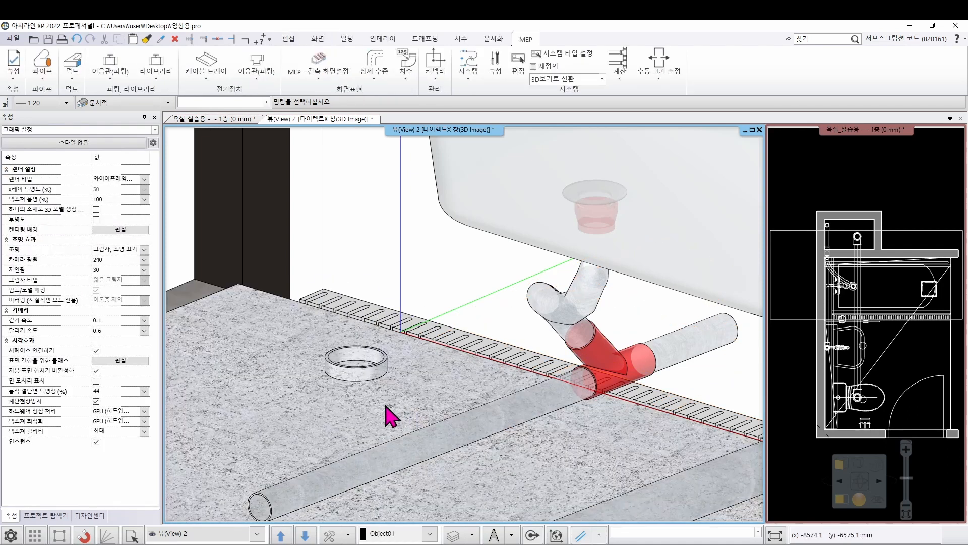
{"action": "left_click", "coordinate": [802, 231]}
{"action": "left_click", "coordinate": [782, 231]}
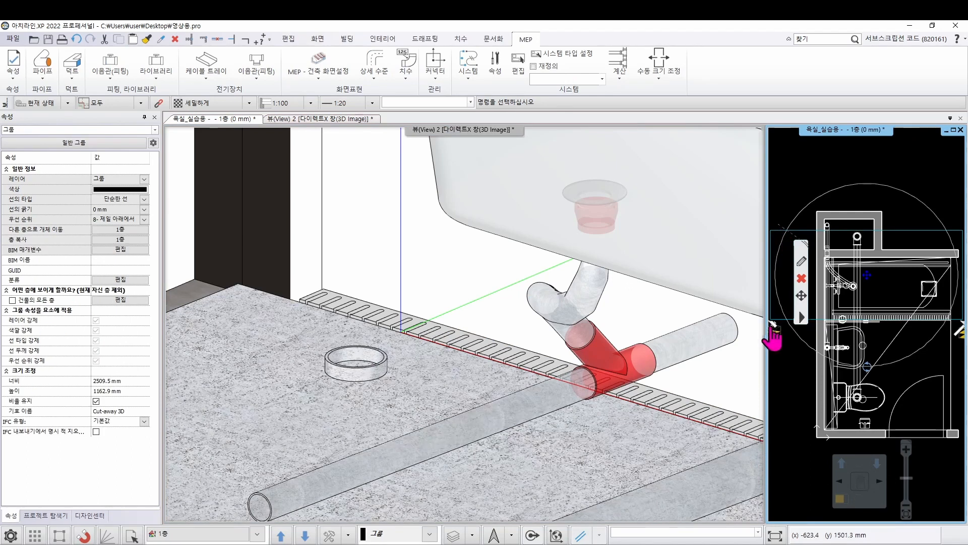
{"action": "left_click", "coordinate": [771, 329]}
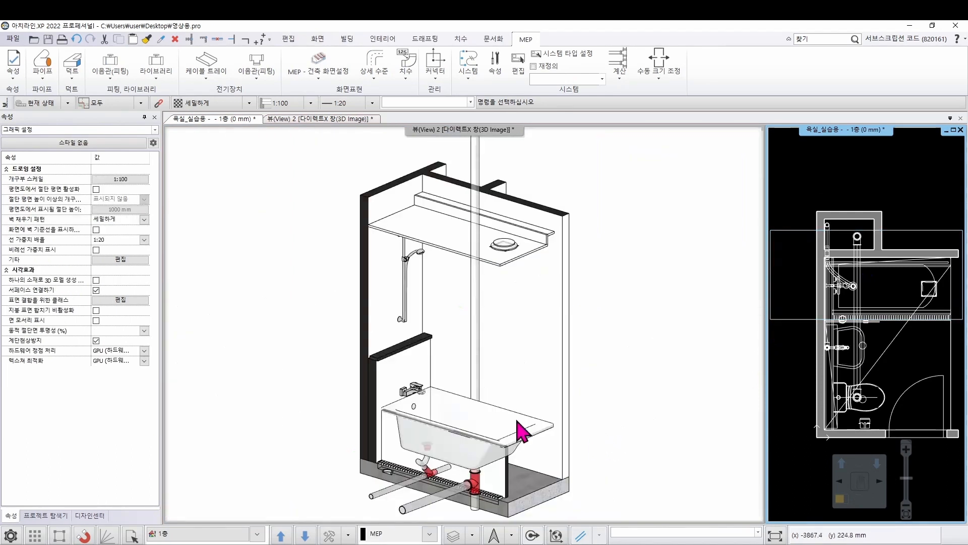
{"action": "middle_click_drag", "start_coordinate": [298, 396], "coordinate": [298, 290]}
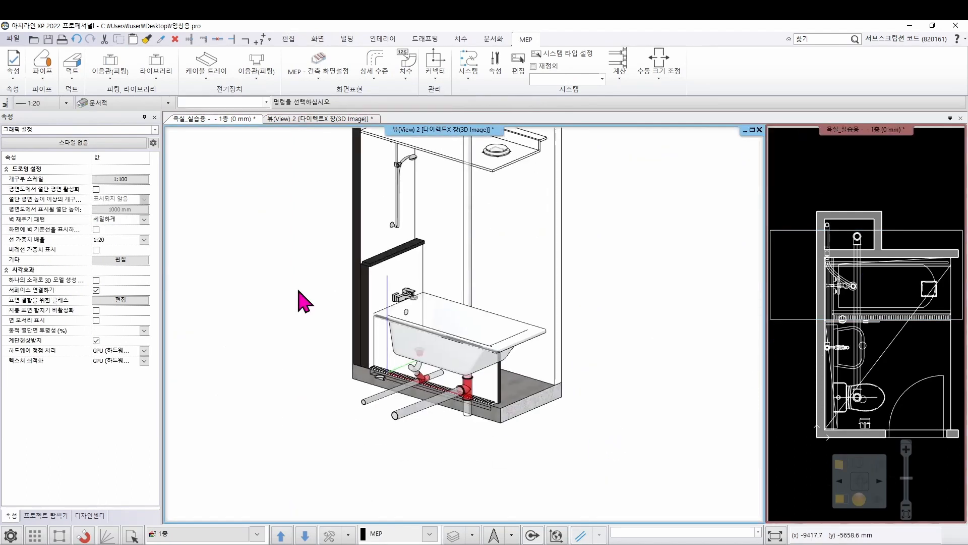
{"action": "scroll", "coordinate": [428, 324], "scroll_direction": "up", "scroll_amount": 6}
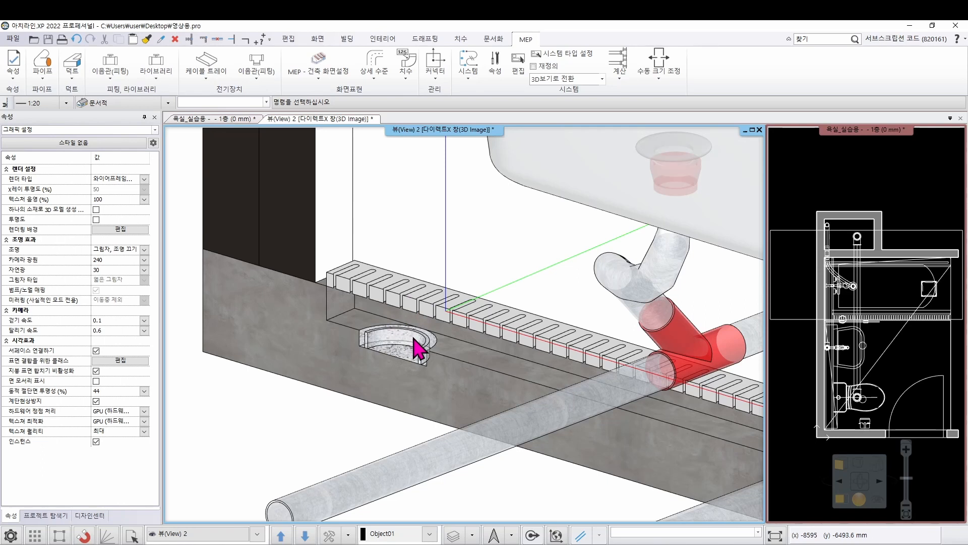
Resize the section of the short vertical pipe under the linear floor drain to a 50 mm diameter
{"action": "left_click", "coordinate": [908, 209]}
{"action": "scroll", "coordinate": [870, 326], "scroll_direction": "up", "scroll_amount": 5}
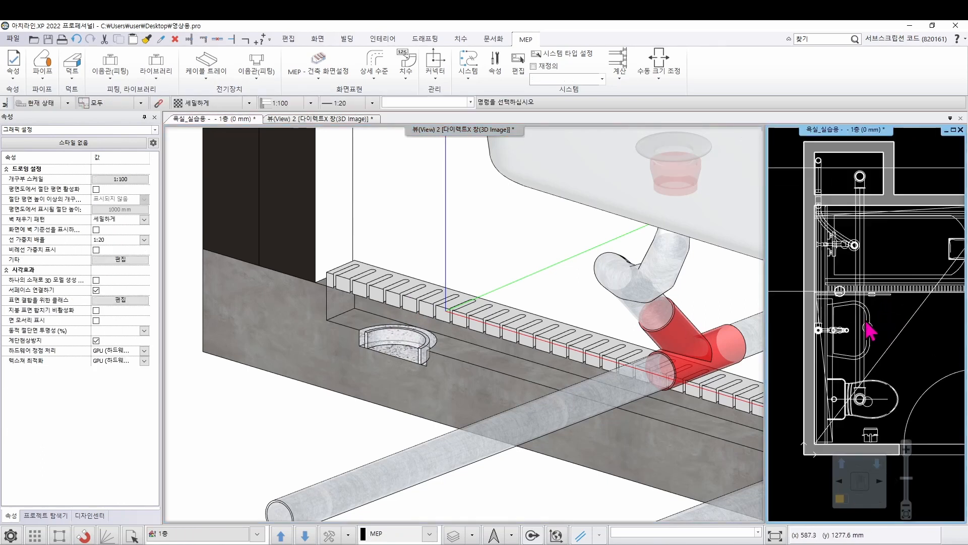
{"action": "middle_click_drag", "start_coordinate": [843, 298], "coordinate": [827, 305]}
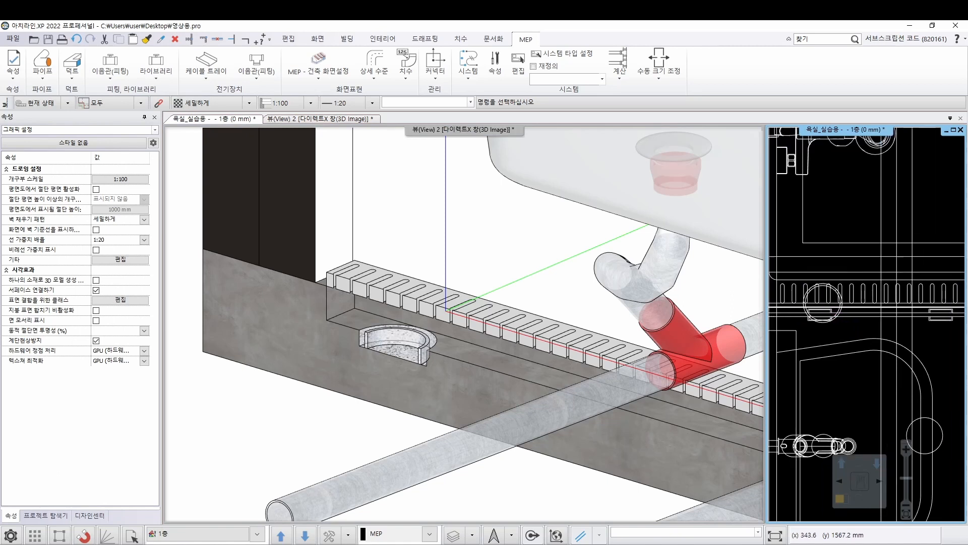
{"action": "scroll", "coordinate": [838, 323], "scroll_direction": "up", "scroll_amount": 3}
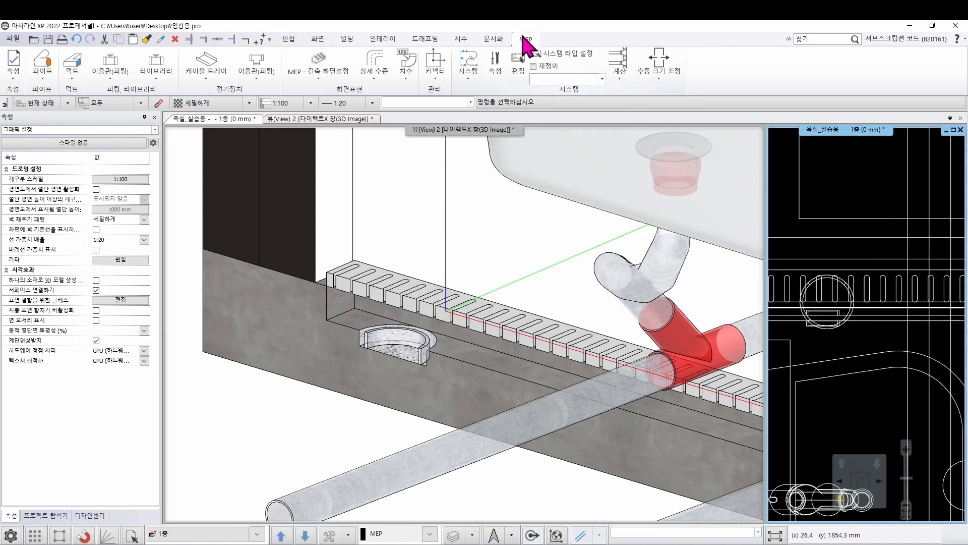
{"action": "left_click", "coordinate": [659, 77]}
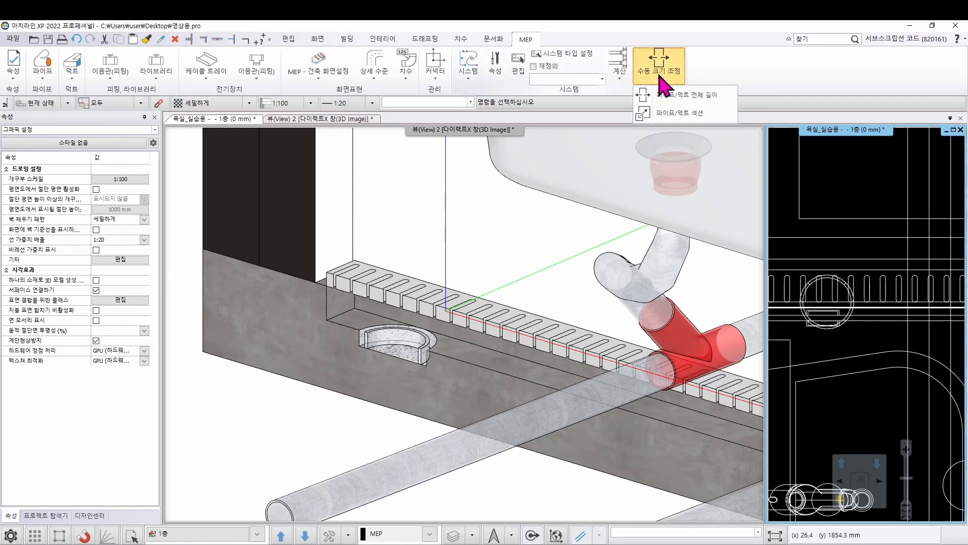
{"action": "left_click", "coordinate": [673, 118]}
{"action": "scroll", "coordinate": [865, 330], "scroll_direction": "up", "scroll_amount": 2}
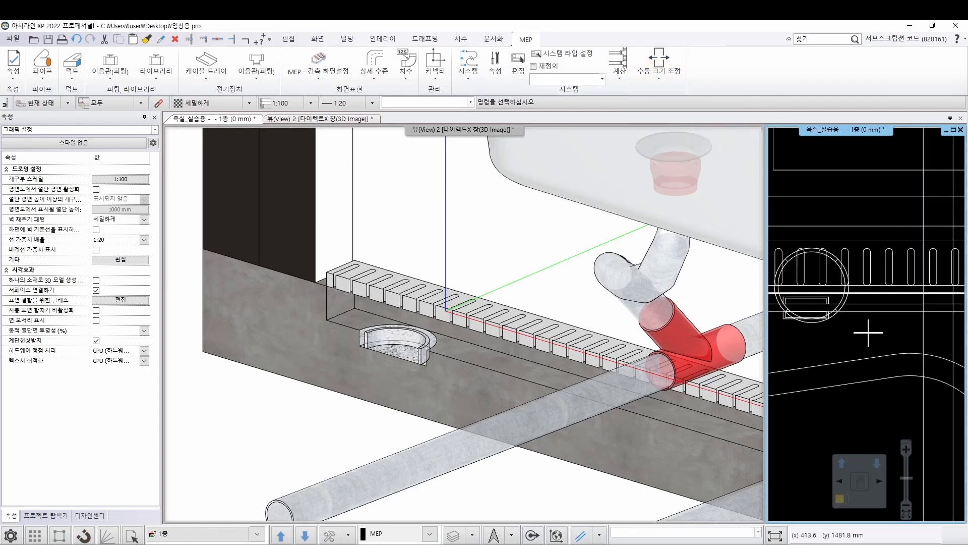
{"action": "left_click", "coordinate": [827, 316]}
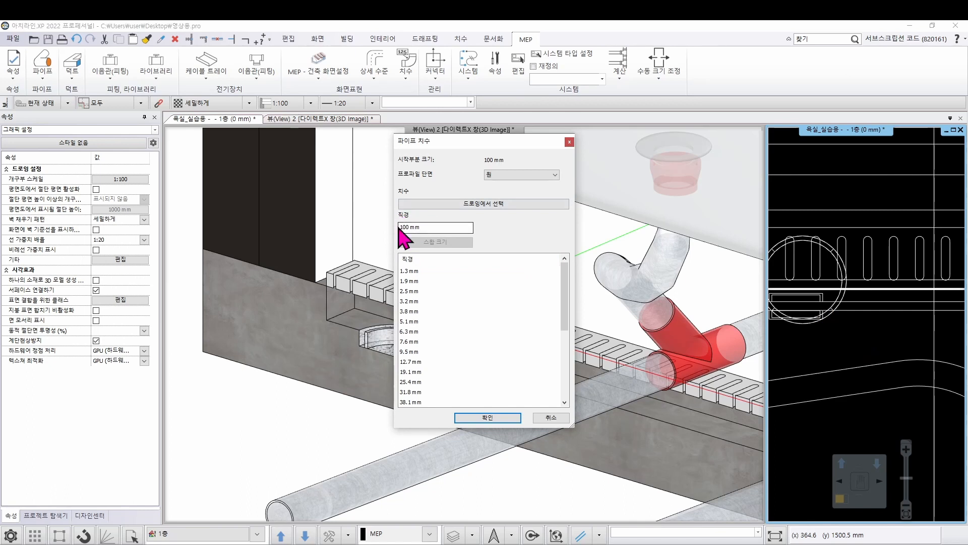
{"action": "left_click_drag", "start_coordinate": [436, 228], "coordinate": [379, 235]}
{"action": "type", "text": "50"}
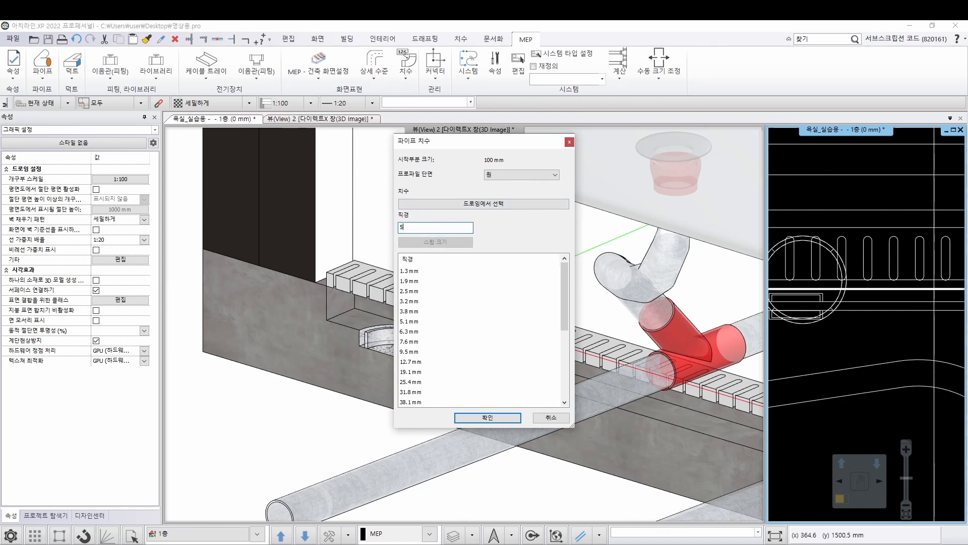
{"action": "key", "text": "Return"}
{"action": "left_click", "coordinate": [872, 327]}
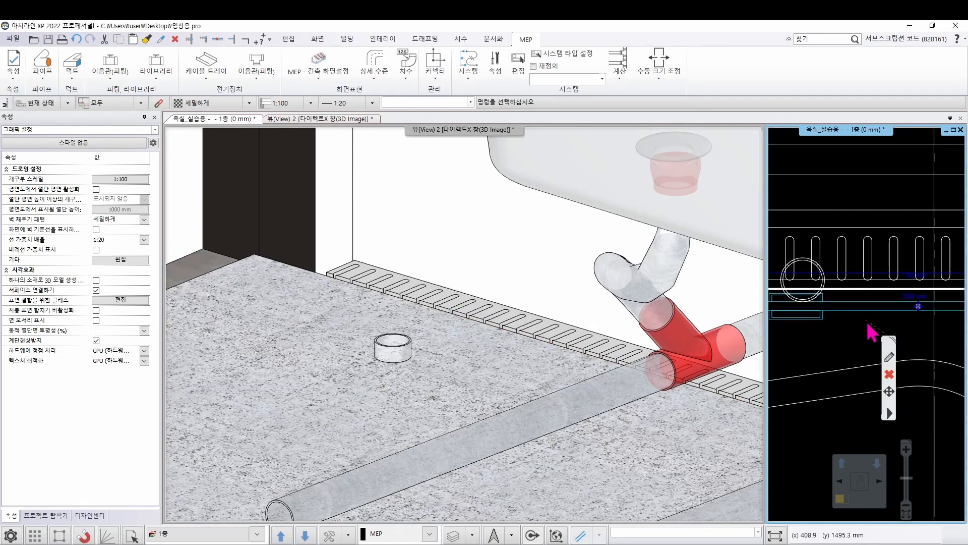
Reapply the cut-away 3D section over the bathtub area from the floor plan
{"action": "scroll", "coordinate": [818, 308], "scroll_direction": "down", "scroll_amount": 4}
{"action": "left_click", "coordinate": [798, 340]}
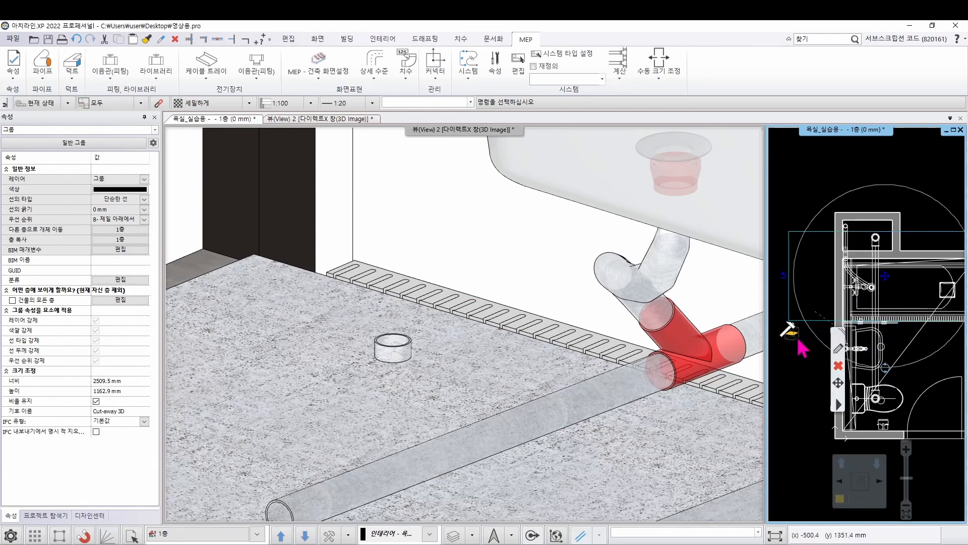
{"action": "left_click", "coordinate": [792, 339]}
{"action": "scroll", "coordinate": [889, 331], "scroll_direction": "up", "scroll_amount": 5}
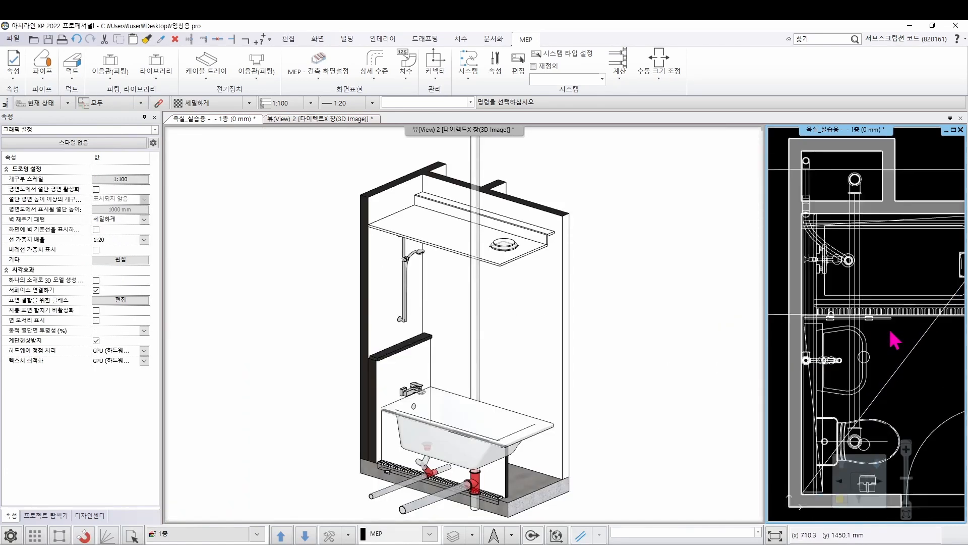
Move the short 50 mm vertical pipe 25 mm at 90° in the floor plan, onto the linear floor drain's slots
{"action": "scroll", "coordinate": [823, 331], "scroll_direction": "up", "scroll_amount": 3}
{"action": "left_click", "coordinate": [823, 270]}
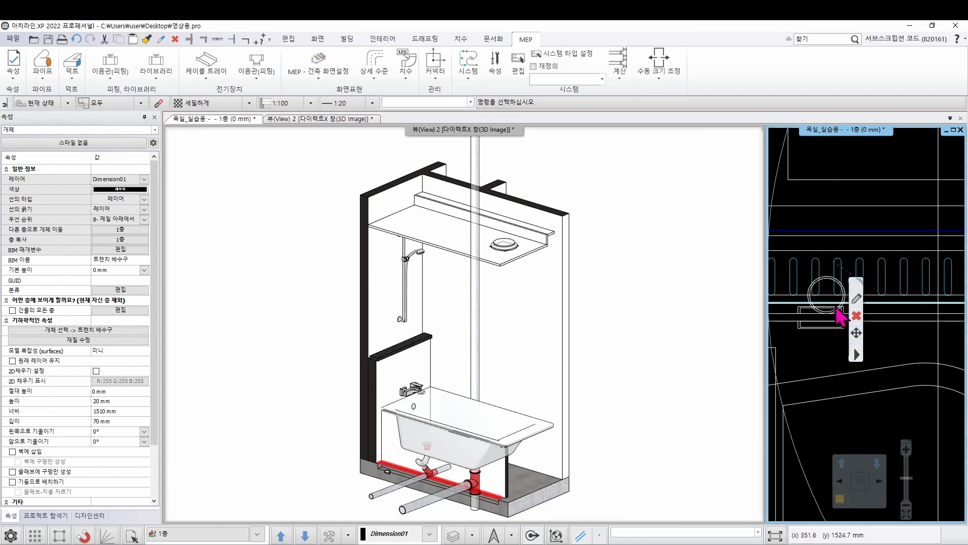
{"action": "scroll", "coordinate": [822, 302], "scroll_direction": "up", "scroll_amount": 2}
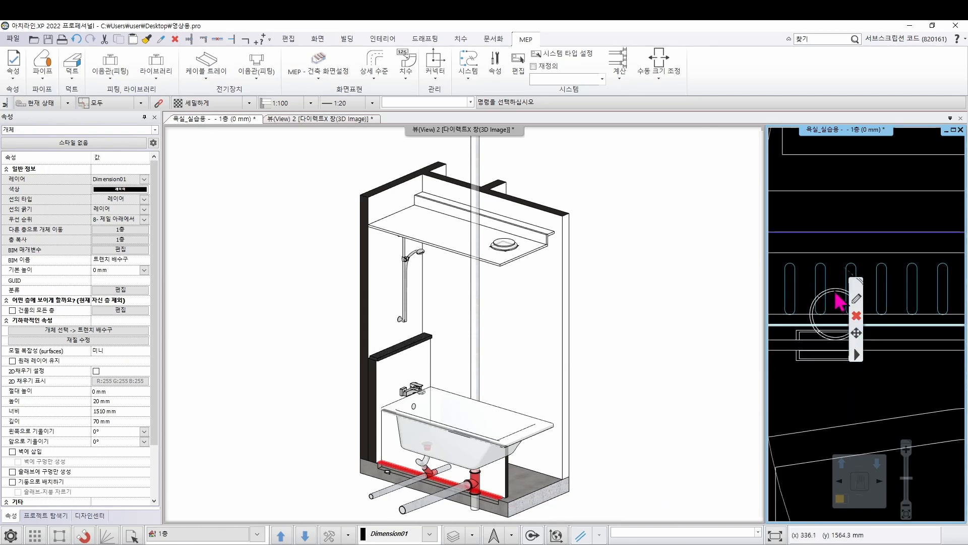
{"action": "left_click", "coordinate": [840, 301]}
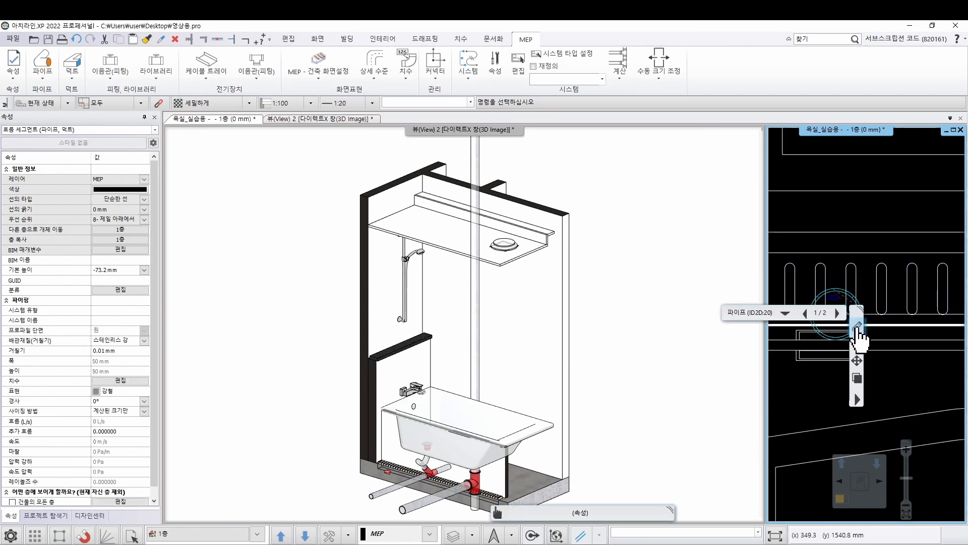
{"action": "left_click", "coordinate": [857, 359]}
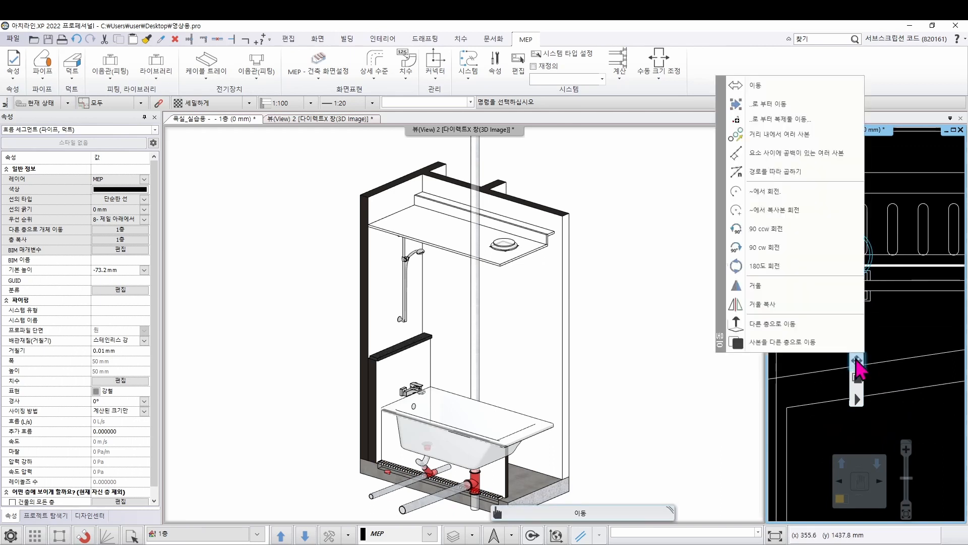
{"action": "left_click", "coordinate": [813, 88]}
{"action": "scroll", "coordinate": [845, 234], "scroll_direction": "up", "scroll_amount": 2}
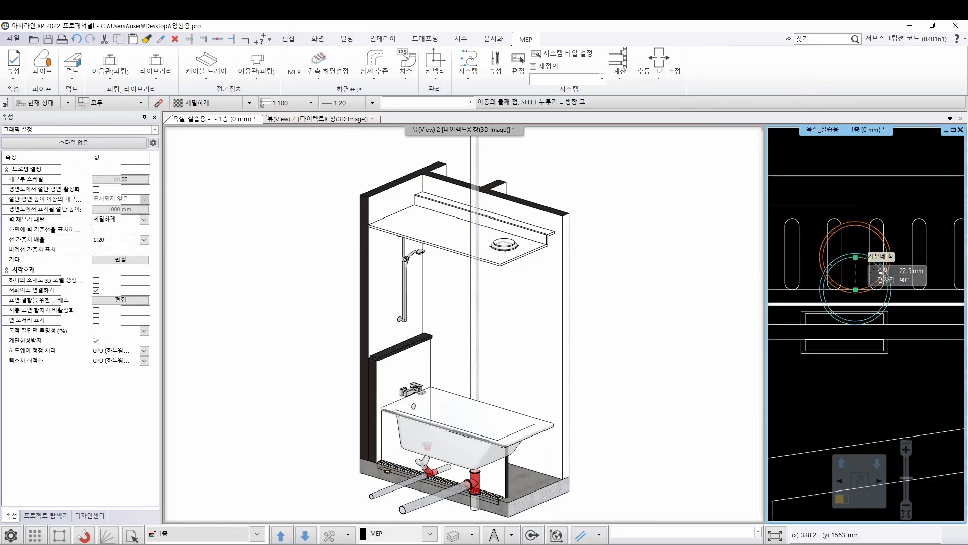
{"action": "scroll", "coordinate": [854, 254], "scroll_direction": "down", "scroll_amount": 1}
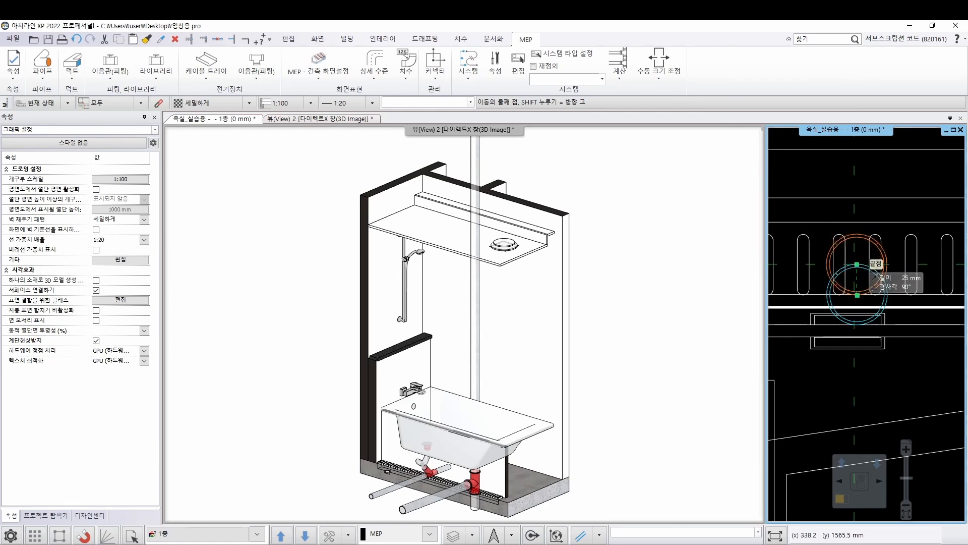
{"action": "left_click", "coordinate": [874, 275]}
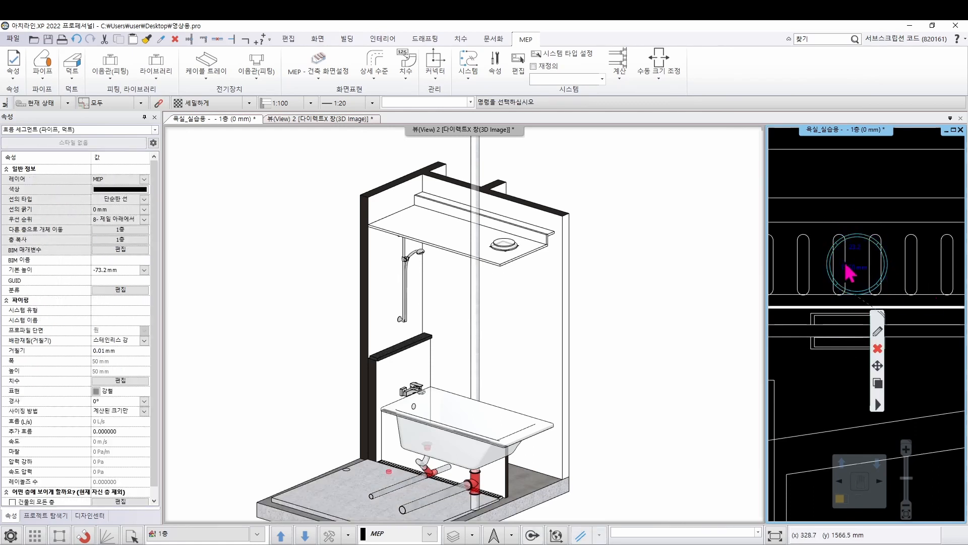
Regenerate the 3D cut-away to expose the moved pipe under the linear floor drain
{"action": "scroll", "coordinate": [885, 294], "scroll_direction": "down", "scroll_amount": 4}
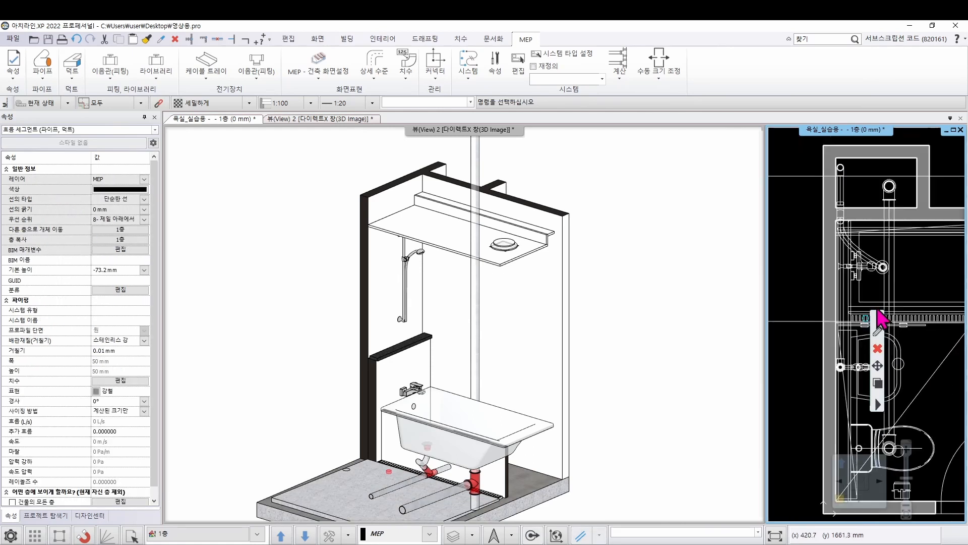
{"action": "left_click", "coordinate": [815, 262]}
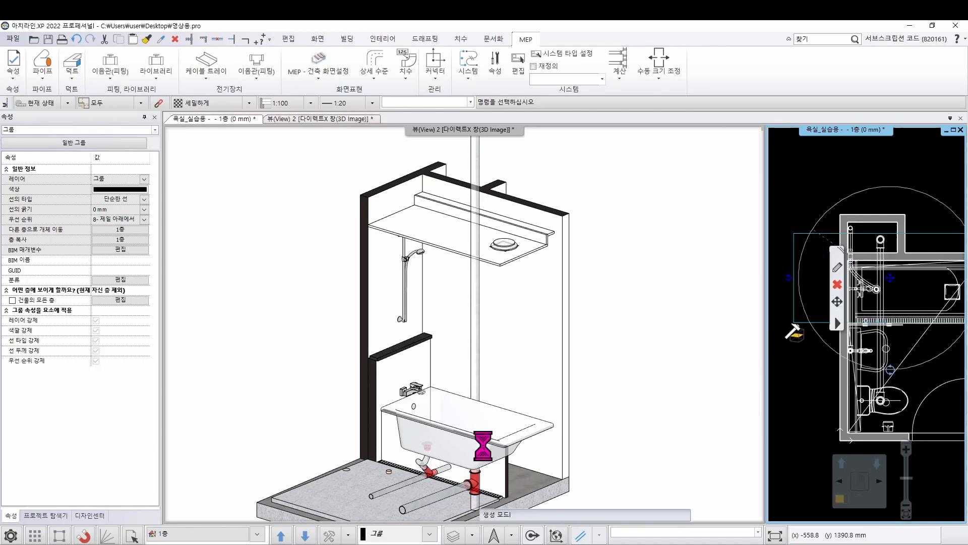
{"action": "left_click", "coordinate": [435, 483]}
{"action": "scroll", "coordinate": [473, 396], "scroll_direction": "up", "scroll_amount": 3}
{"action": "scroll", "coordinate": [394, 326], "scroll_direction": "up", "scroll_amount": 7}
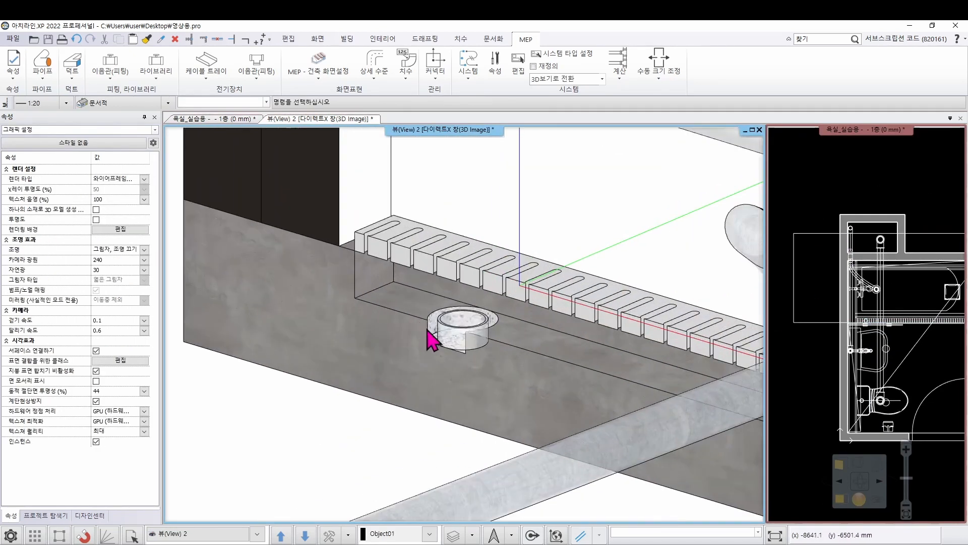
Add a T junction with an upward branch on the sloped 50 mm pipe, about 589 mm from the pipe's open end
{"action": "mouse_move", "coordinate": [452, 335]}
{"action": "middle_mouse_down"}
{"action": "mouse_move", "coordinate": [493, 331]}
{"action": "mouse_move", "coordinate": [463, 346]}
{"action": "middle_mouse_up"}
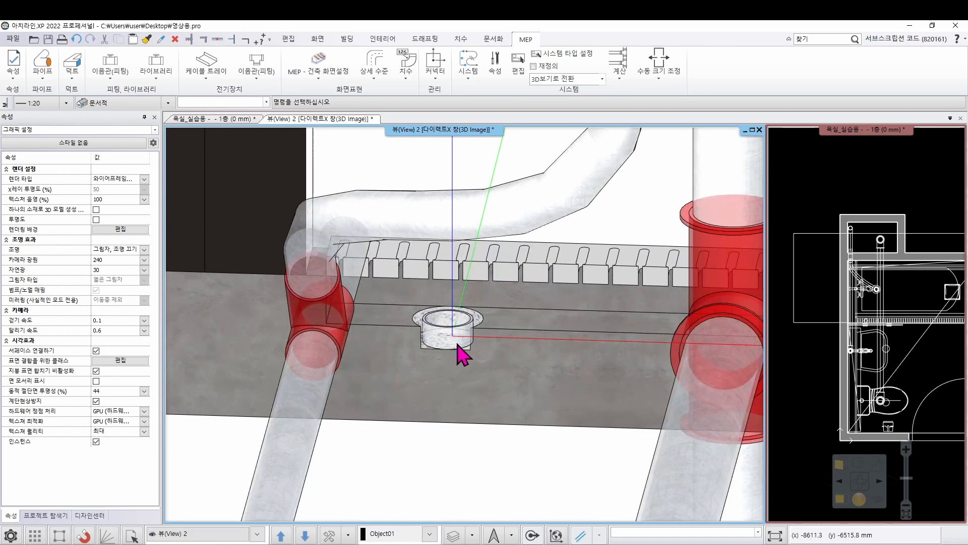
{"action": "scroll", "coordinate": [458, 343], "scroll_direction": "down", "scroll_amount": 3}
{"action": "middle_click_drag", "start_coordinate": [469, 356], "coordinate": [423, 399]}
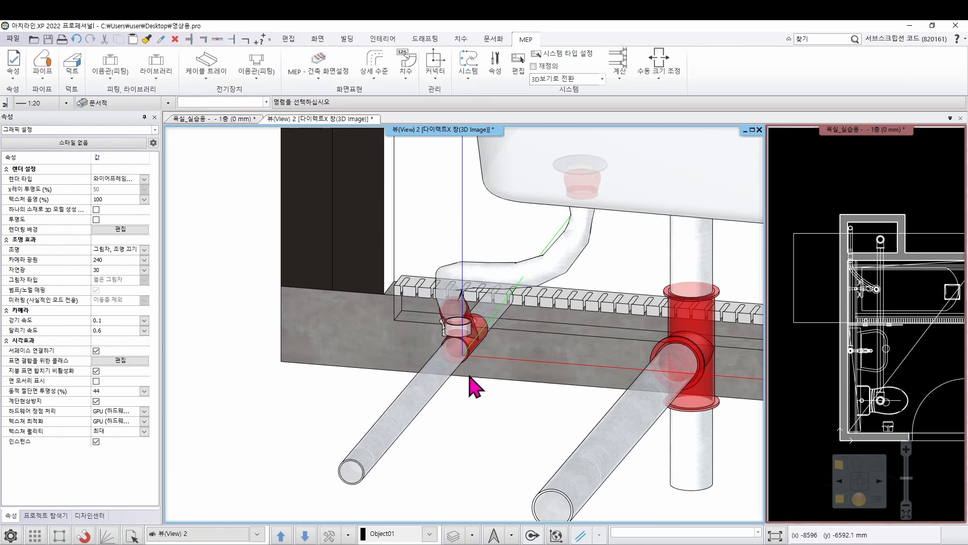
{"action": "scroll", "coordinate": [508, 379], "scroll_direction": "down", "scroll_amount": 2}
{"action": "middle_click_drag", "start_coordinate": [489, 370], "coordinate": [474, 395]}
{"action": "scroll", "coordinate": [503, 420], "scroll_direction": "up", "scroll_amount": 2}
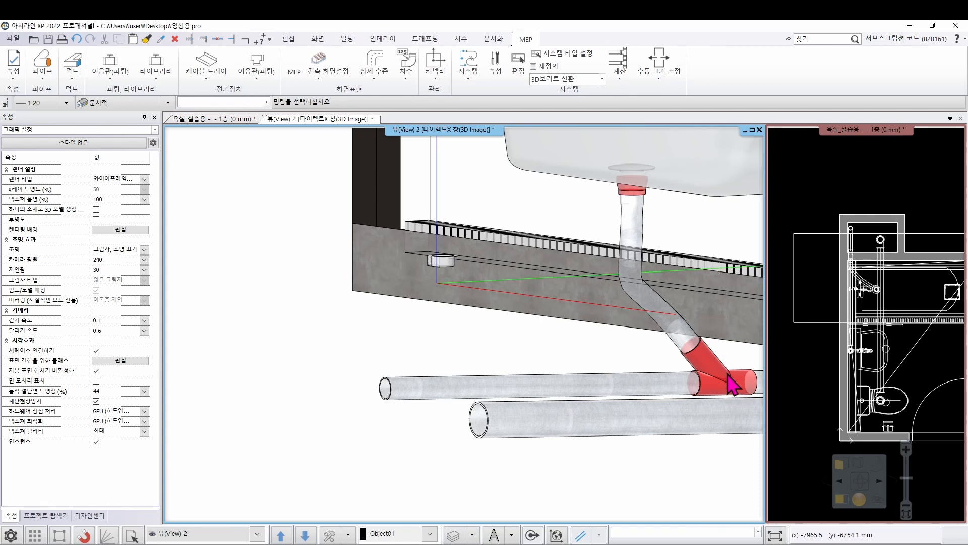
{"action": "left_click", "coordinate": [492, 393]}
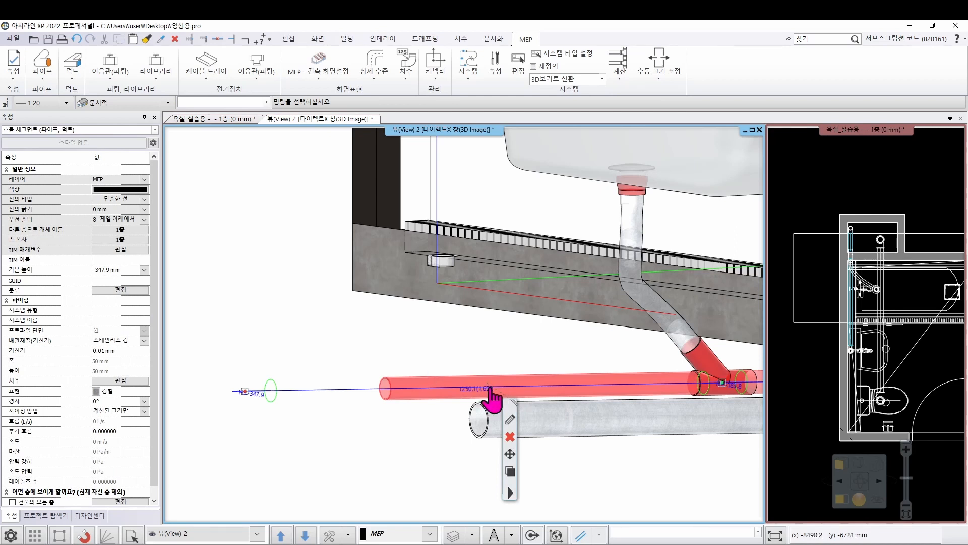
{"action": "right_click", "coordinate": [492, 393]}
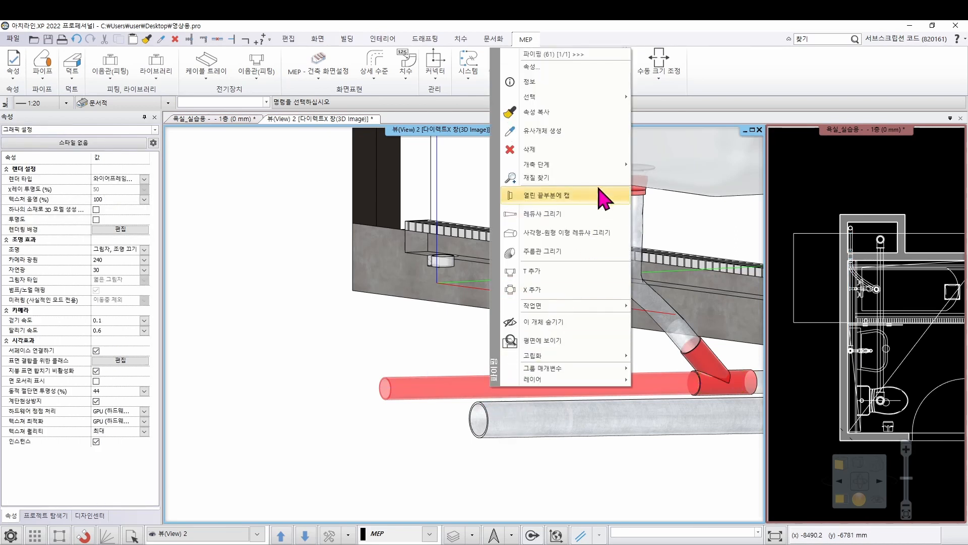
{"action": "left_click", "coordinate": [566, 271]}
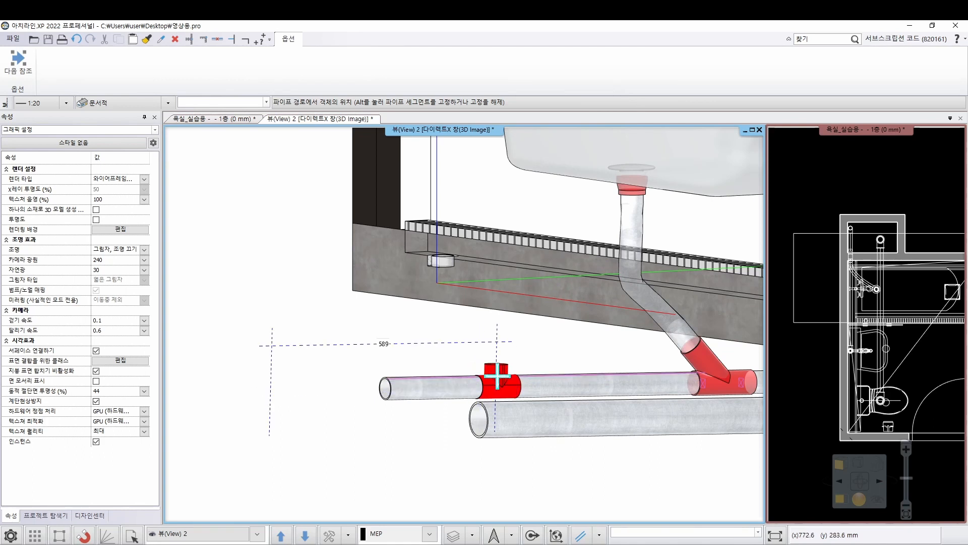
{"action": "left_click", "coordinate": [497, 375]}
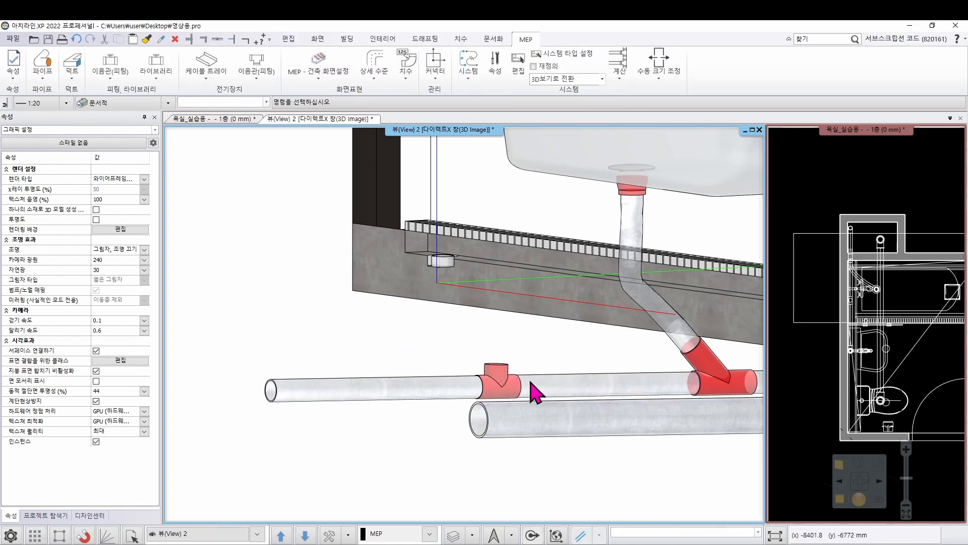
Change the upward-branching T junction on the sloped 50 mm pipe to the "T junction with angle" fitting
{"action": "left_click", "coordinate": [501, 385]}
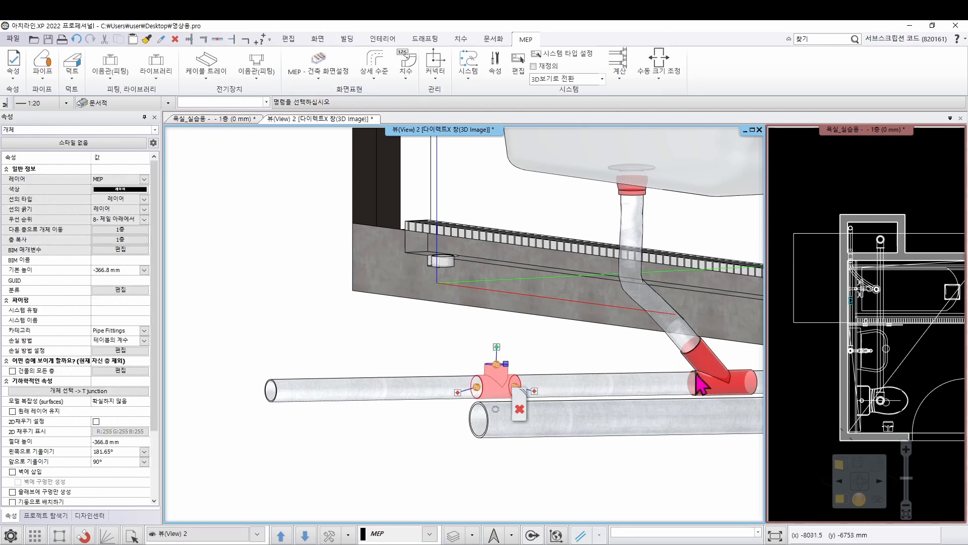
{"action": "right_click", "coordinate": [494, 386]}
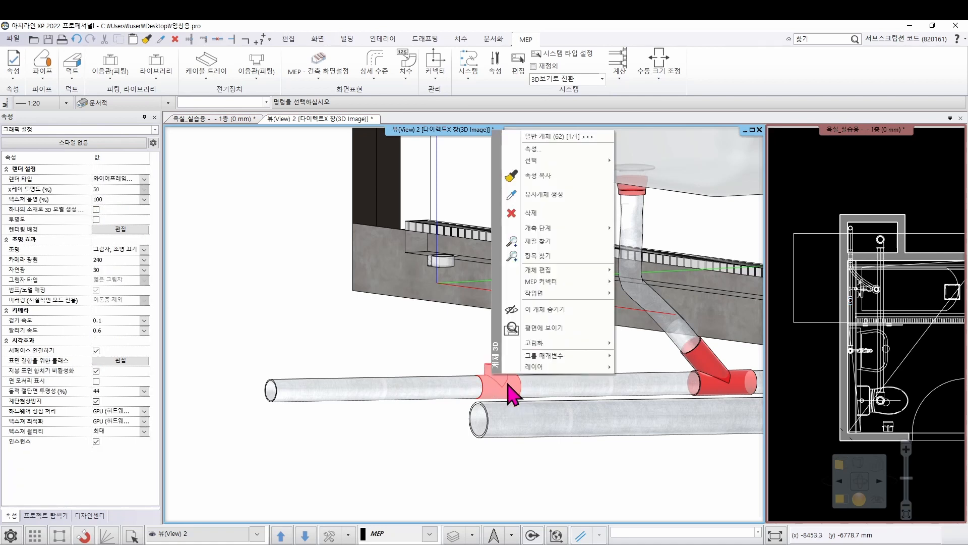
{"action": "left_click", "coordinate": [575, 156]}
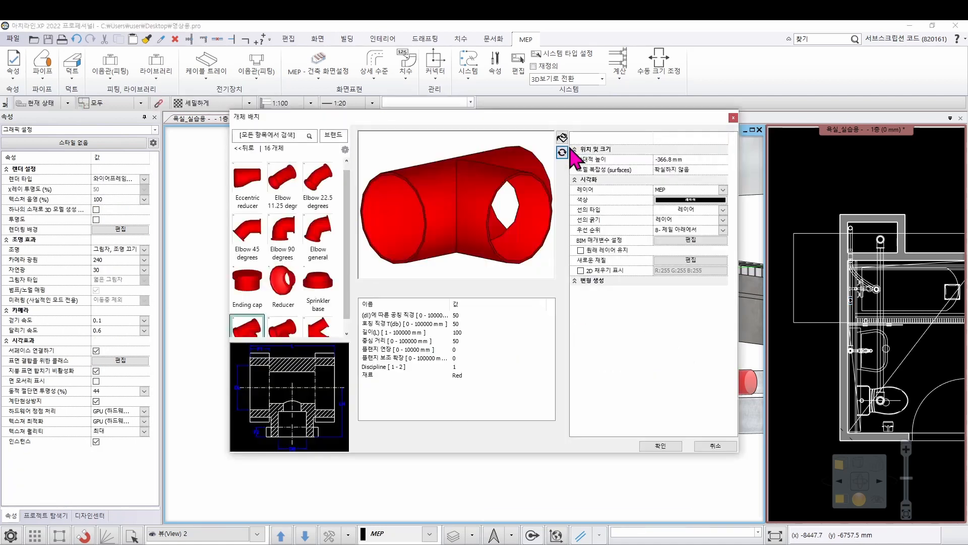
{"action": "left_click", "coordinate": [288, 326]}
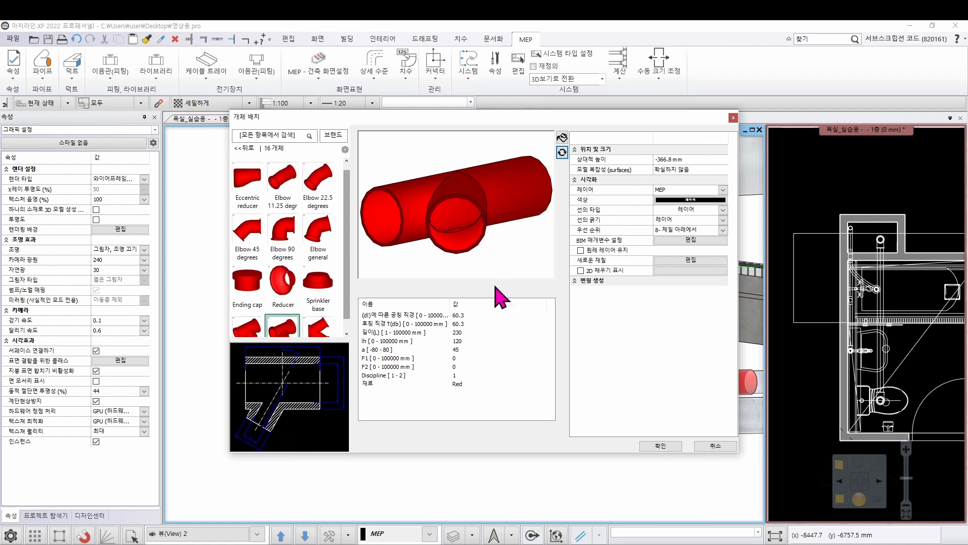
Set the angled T junction's nominal diameter and branch diameter to 50 mm and its length to 100 mm, and apply
{"action": "left_click", "coordinate": [460, 314]}
{"action": "left_click", "coordinate": [462, 315]}
{"action": "left_click", "coordinate": [472, 323]}
{"action": "left_click", "coordinate": [481, 323]}
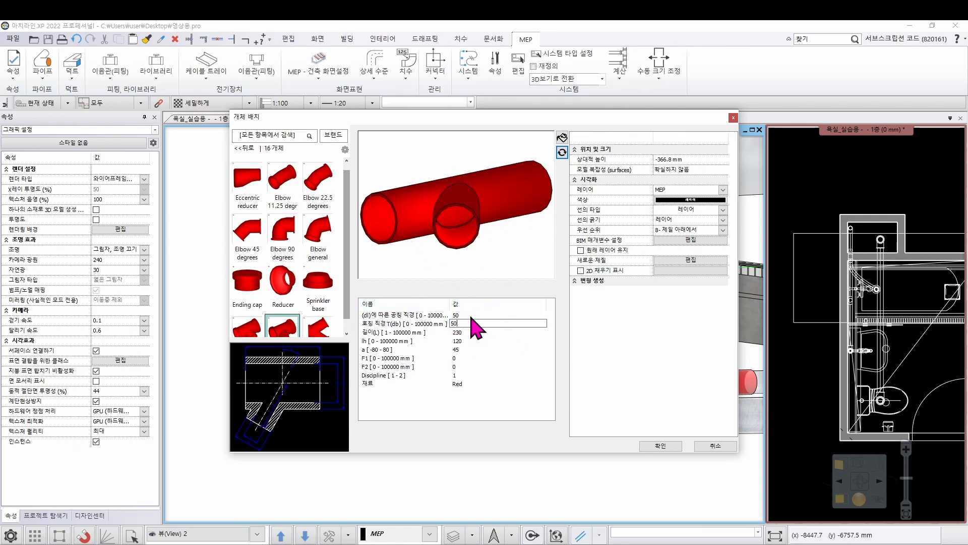
{"action": "key", "text": "Return"}
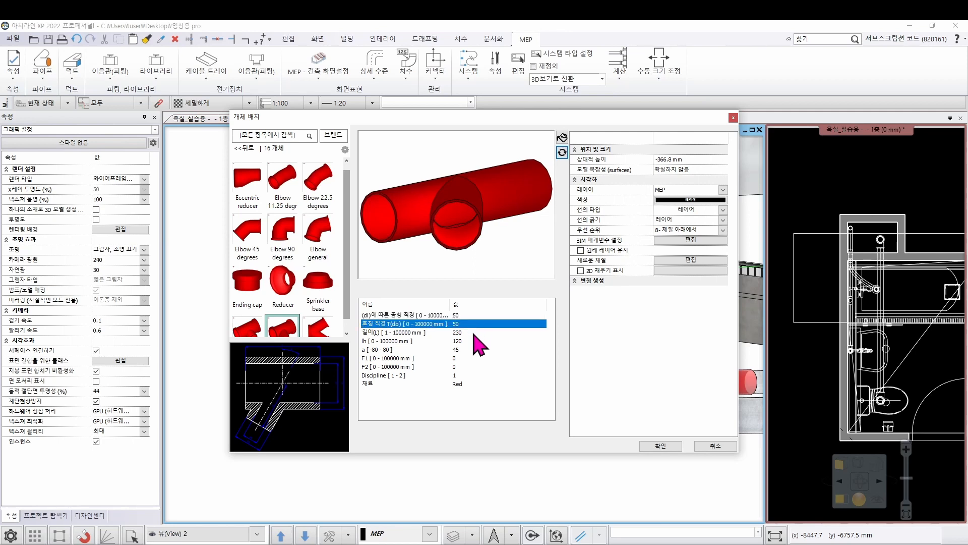
{"action": "left_click", "coordinate": [467, 332]}
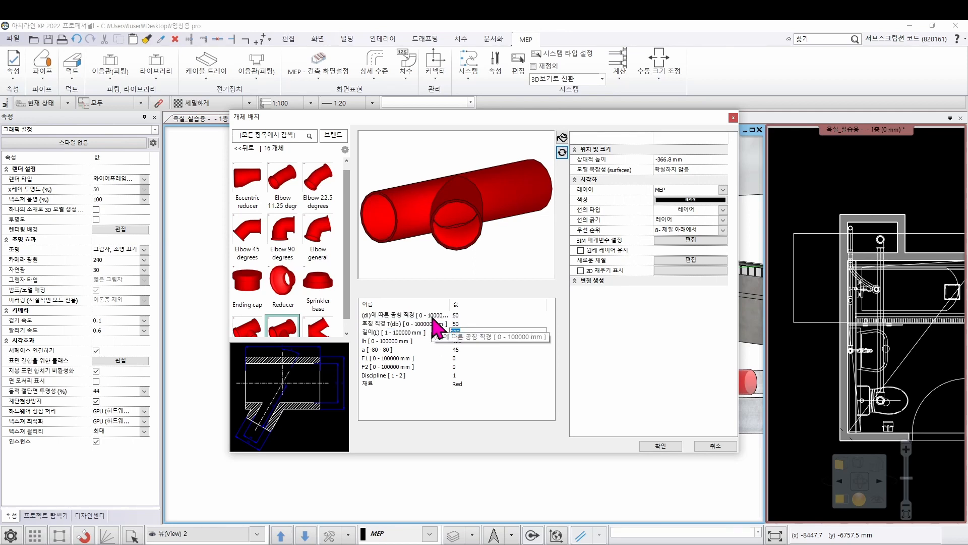
{"action": "left_click", "coordinate": [666, 445]}
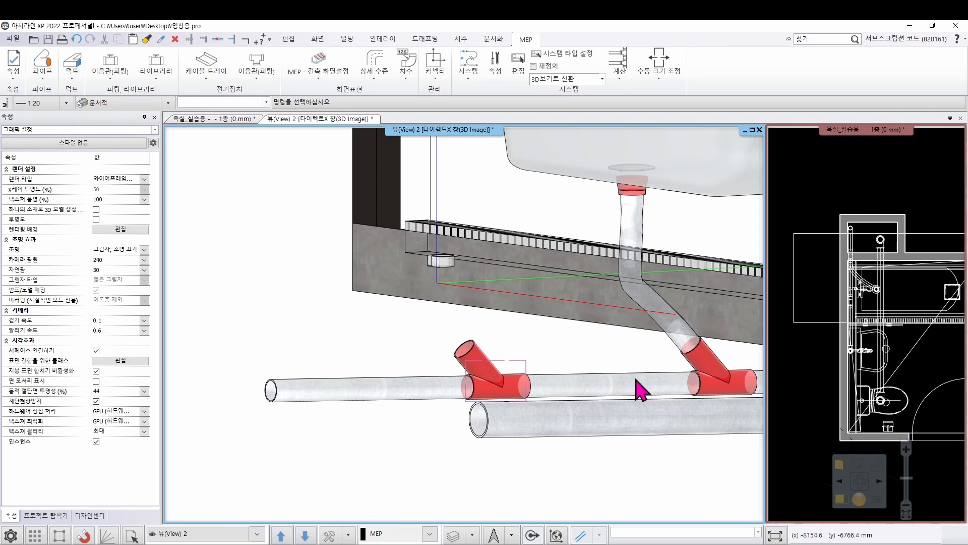
Draw a pipe from the angled T junction's branch connector, auto-connecting it to the short vertical pipe under the linear floor drain
{"action": "left_click", "coordinate": [479, 363]}
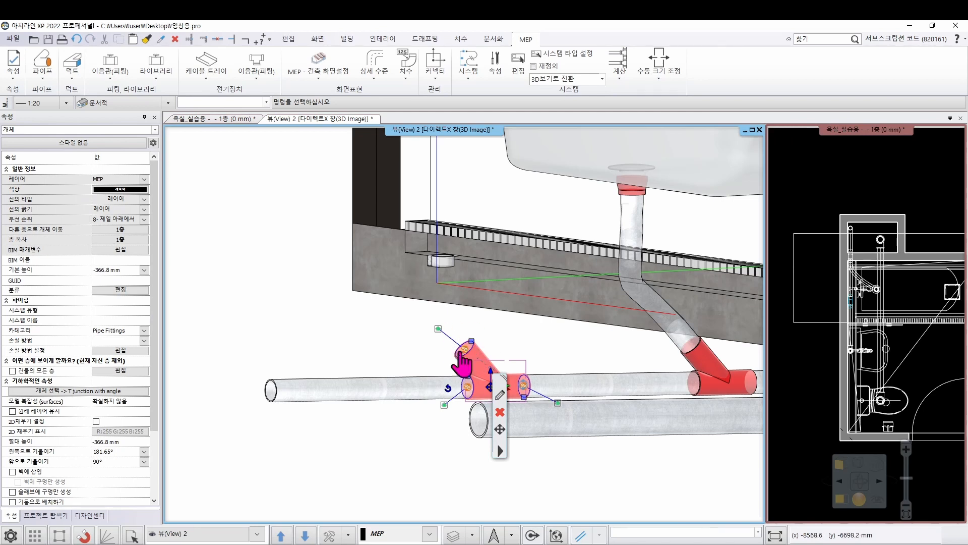
{"action": "right_click", "coordinate": [468, 359]}
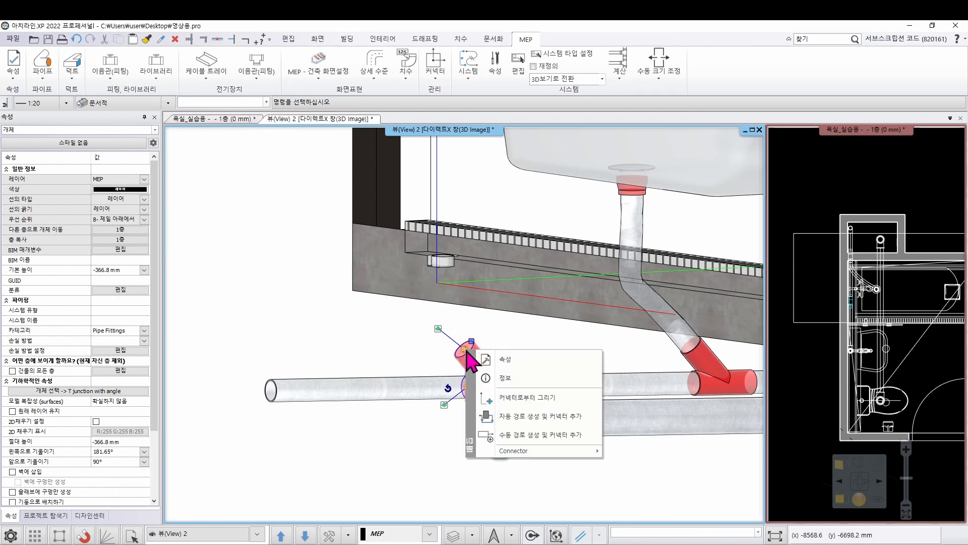
{"action": "left_click", "coordinate": [473, 398]}
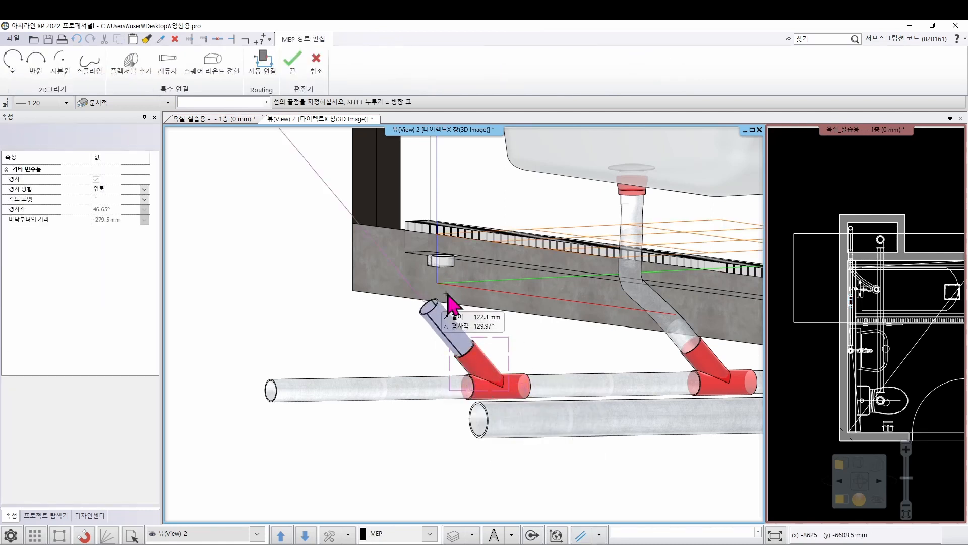
{"action": "left_click", "coordinate": [144, 83]}
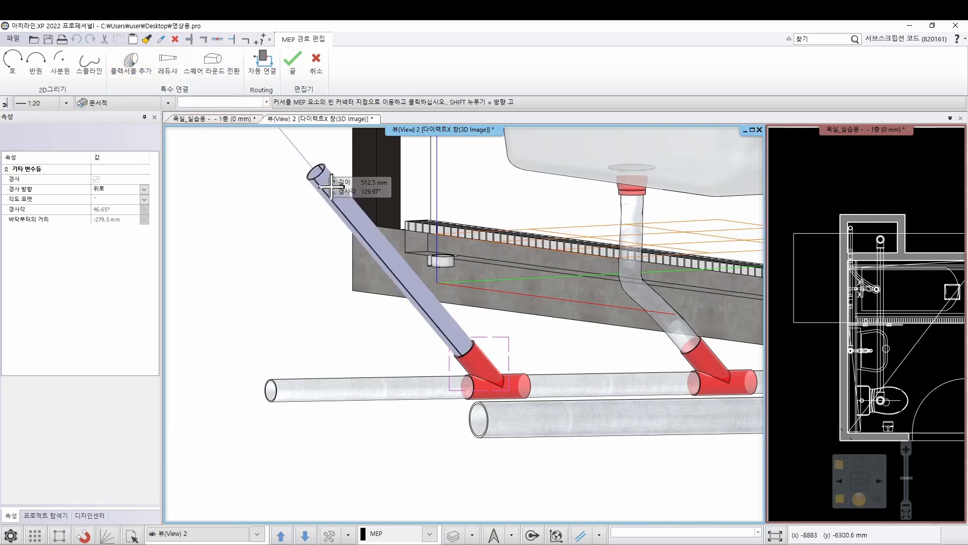
{"action": "left_click", "coordinate": [446, 273]}
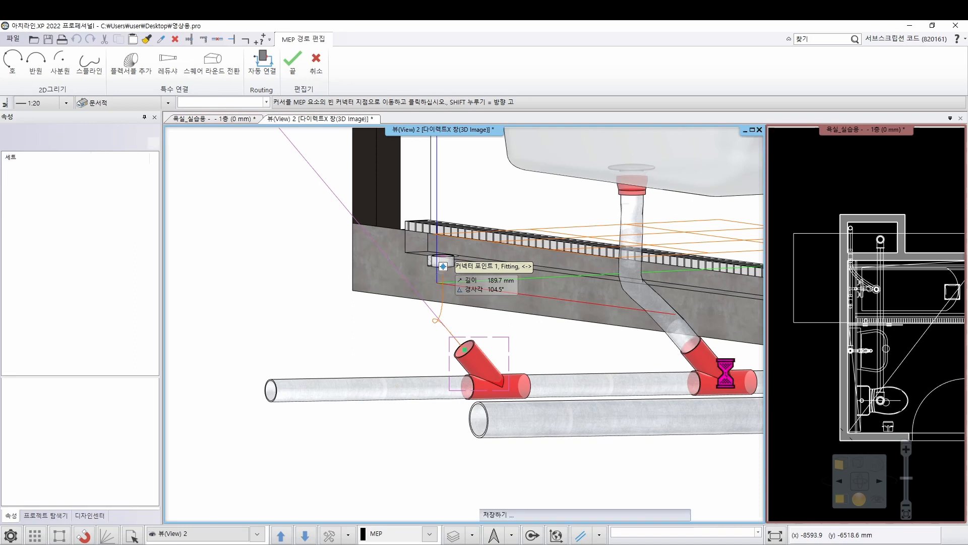
{"action": "scroll", "coordinate": [523, 335], "scroll_direction": "up", "scroll_amount": 2}
{"action": "scroll", "coordinate": [586, 365], "scroll_direction": "down", "scroll_amount": 3}
{"action": "mouse_move", "coordinate": [587, 365]}
{"action": "middle_mouse_down"}
{"action": "mouse_move", "coordinate": [522, 338]}
{"action": "mouse_move", "coordinate": [480, 346]}
{"action": "mouse_move", "coordinate": [474, 361]}
{"action": "mouse_move", "coordinate": [454, 339]}
{"action": "mouse_move", "coordinate": [467, 350]}
{"action": "mouse_move", "coordinate": [581, 353]}
{"action": "mouse_move", "coordinate": [579, 367]}
{"action": "middle_mouse_up"}
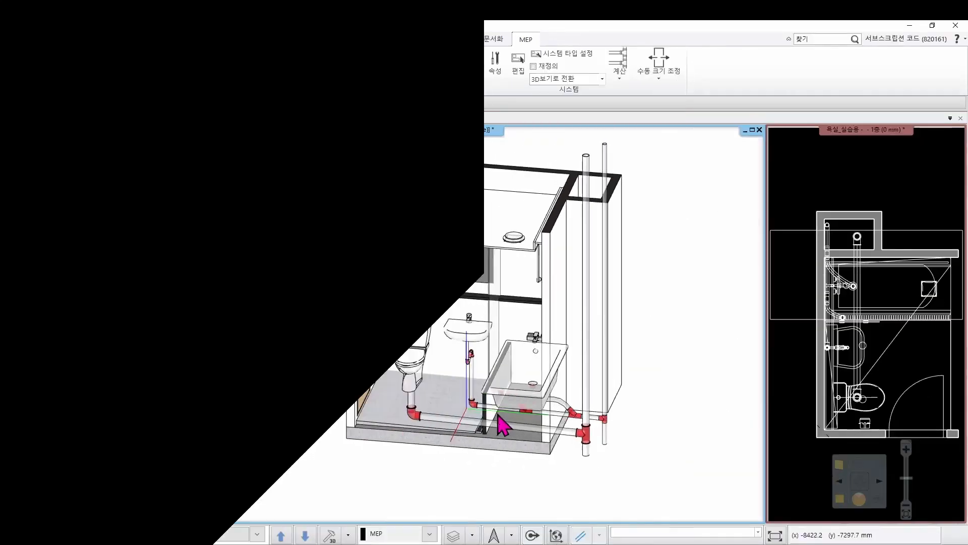
{"action": "mouse_move", "coordinate": [498, 424]}
{"action": "middle_mouse_down"}
{"action": "mouse_move", "coordinate": [486, 392]}
{"action": "mouse_move", "coordinate": [498, 383]}
{"action": "mouse_move", "coordinate": [495, 417]}
{"action": "middle_mouse_up"}
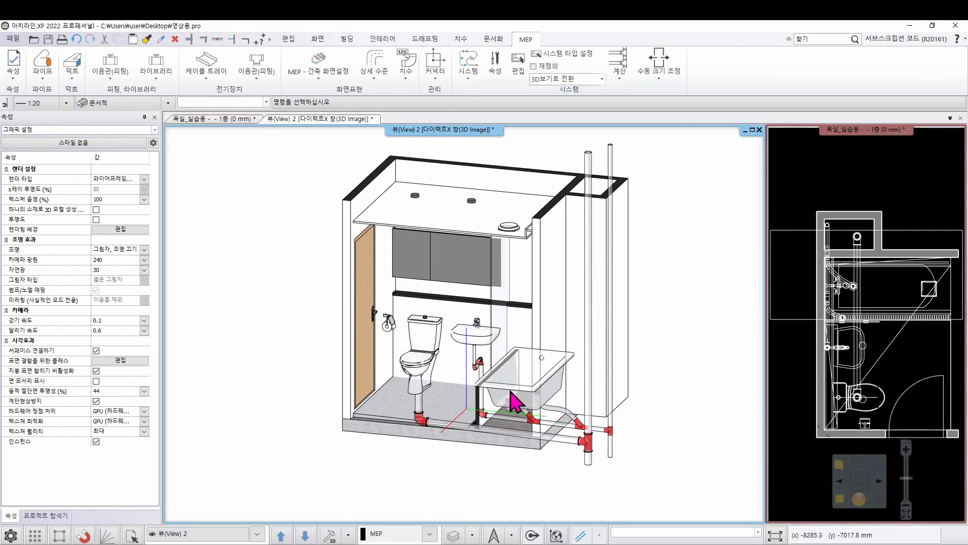